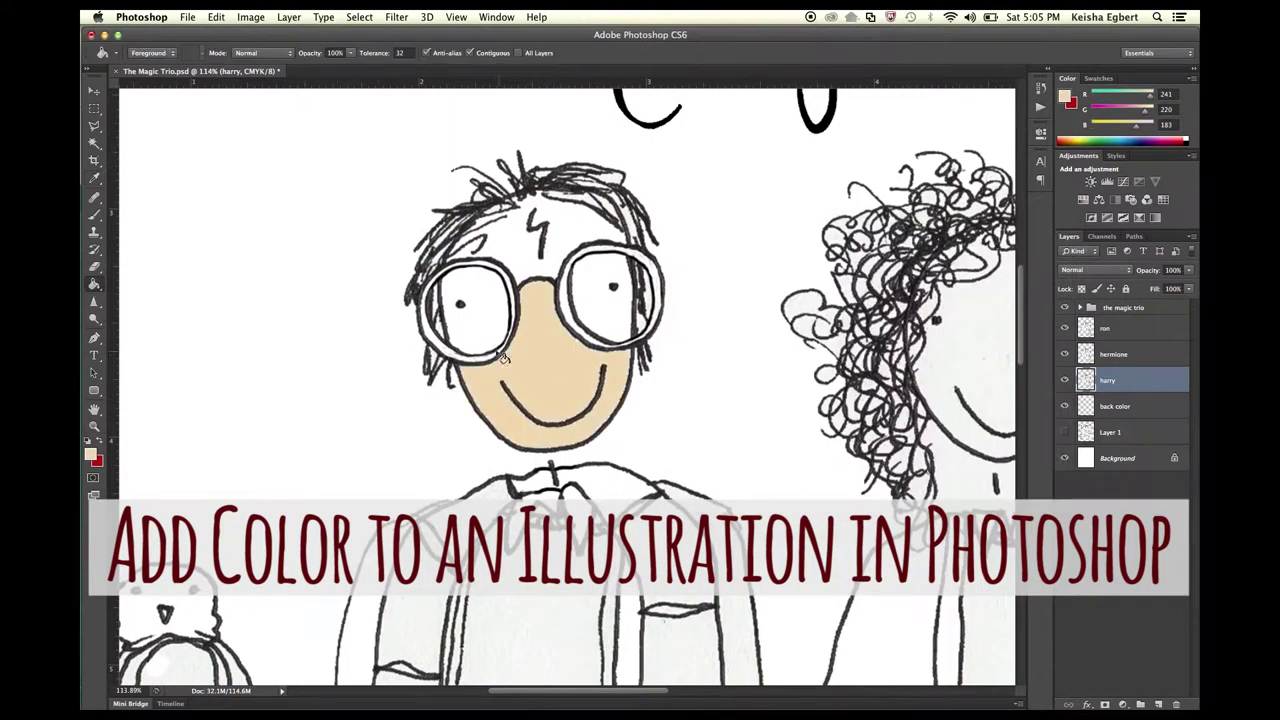
# Fill Harry's face and the flower hand's petals with skin colour
pyautogui.click(502, 216)
pyautogui.scroll(-10, 560, 270)
pyautogui.scroll(-2, 600, 400)
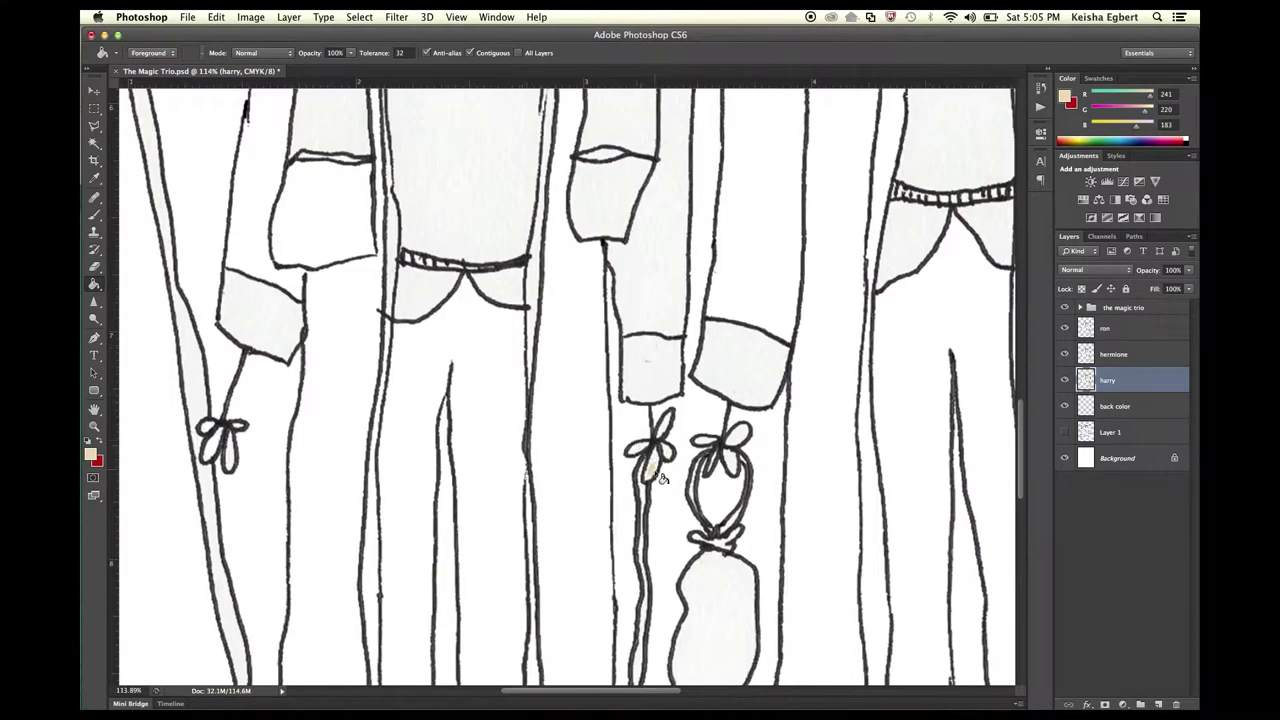
pyautogui.click(648, 464)
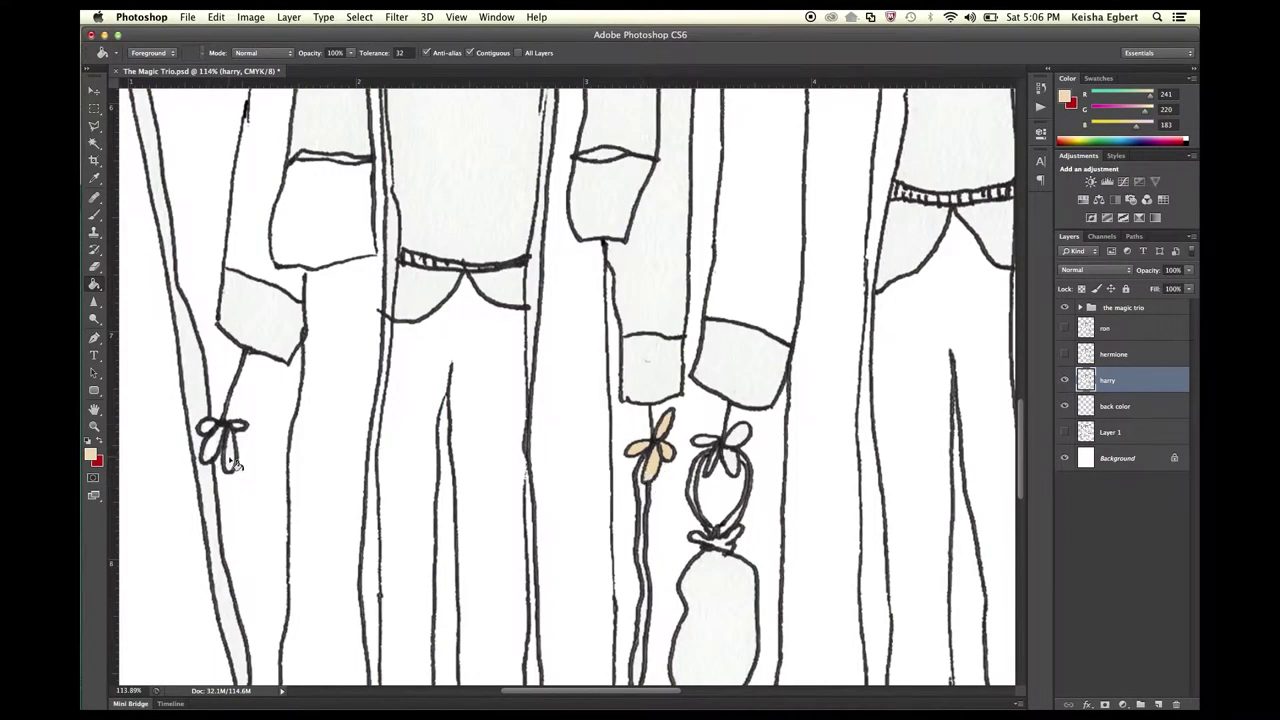
pyautogui.scroll(-2, 222, 433)
pyautogui.scroll(10, 400, 370)
# Fill Hermione's face with skin colour and scroll over the figures
pyautogui.click(680, 285)
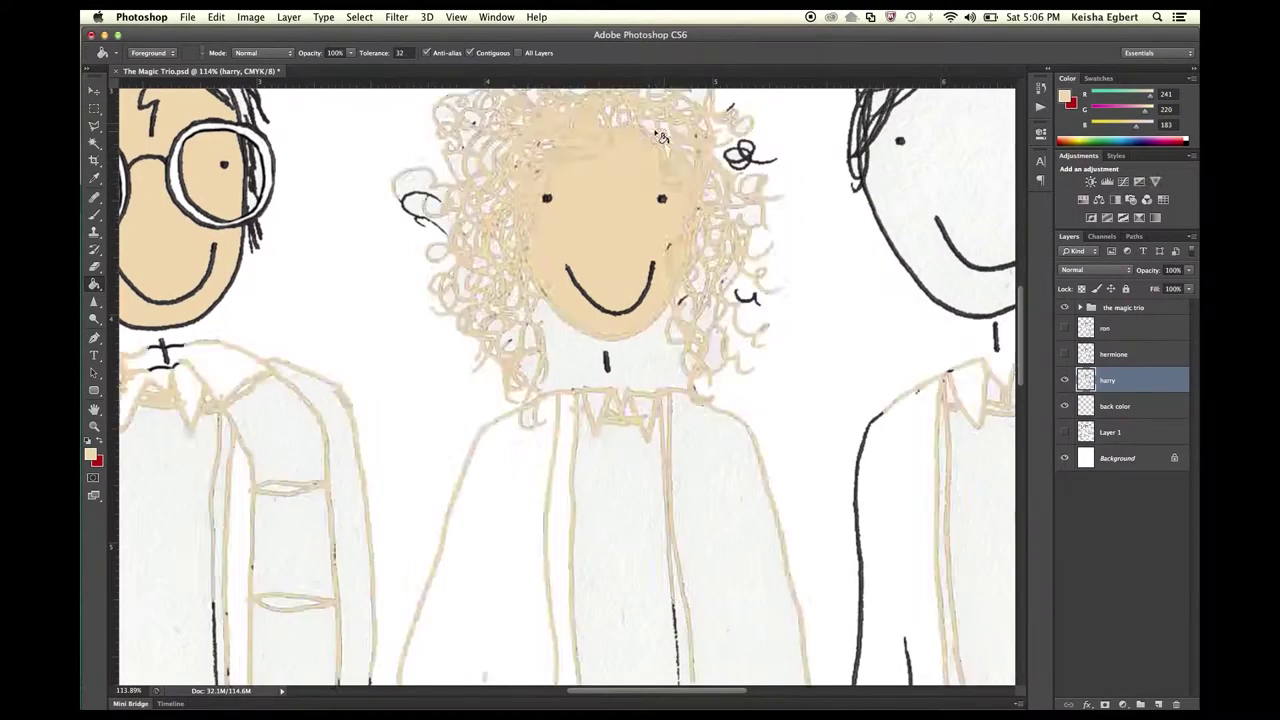
pyautogui.scroll(-10, 412, 478)
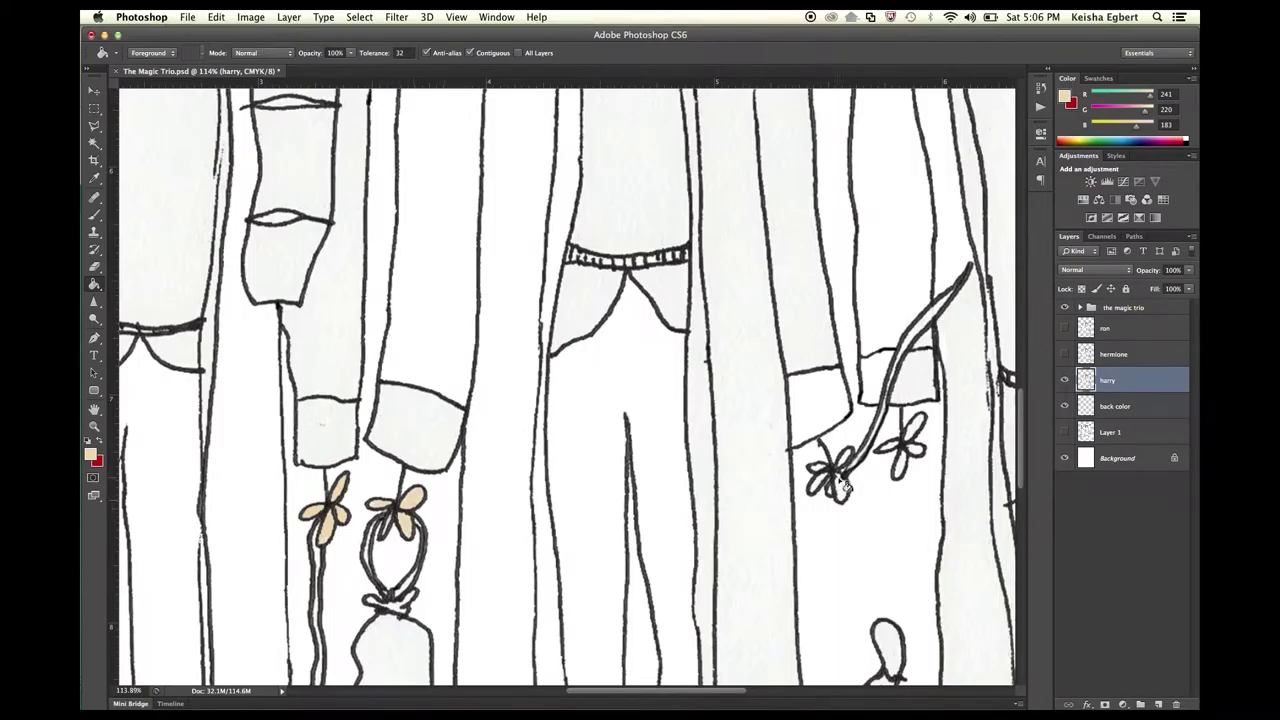
pyautogui.scroll(-4, 896, 452)
pyautogui.scroll(4, 629, 443)
pyautogui.scroll(4, 610, 380)
pyautogui.scroll(5, 578, 268)
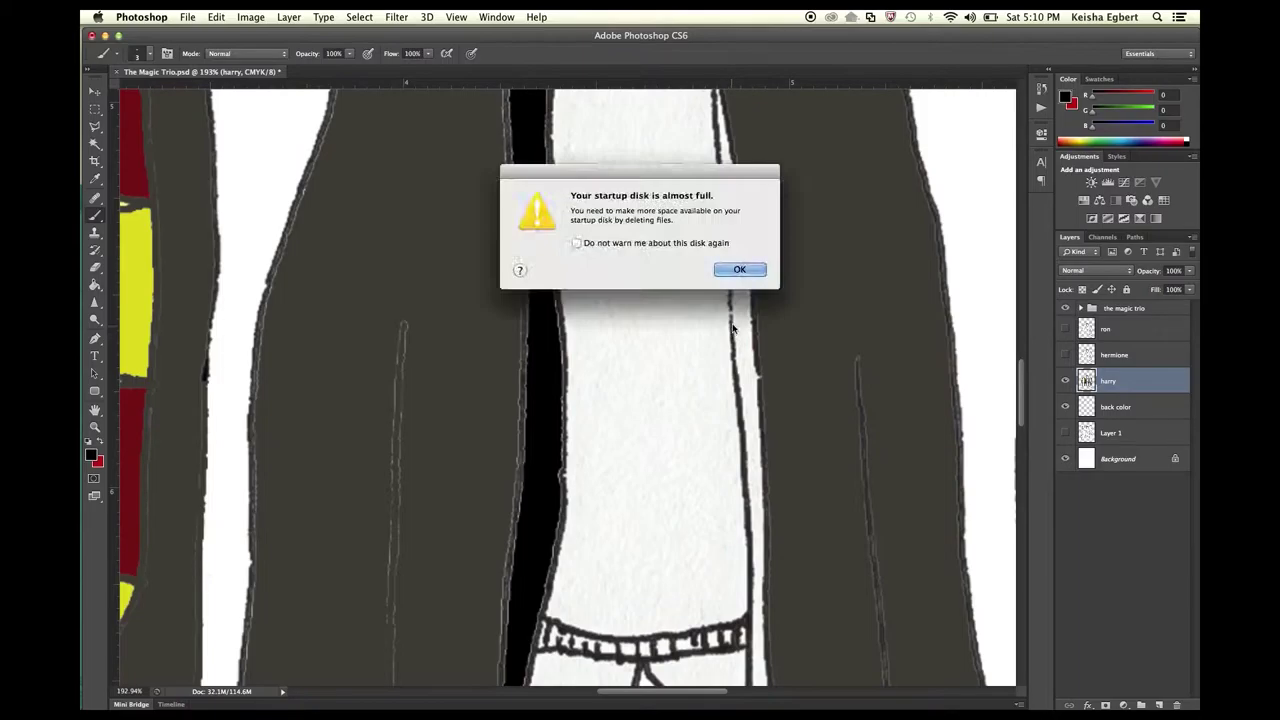
# Dismiss the disk-full alert and fill the thin white strips along the robes and scarf dark
pyautogui.click(739, 269)
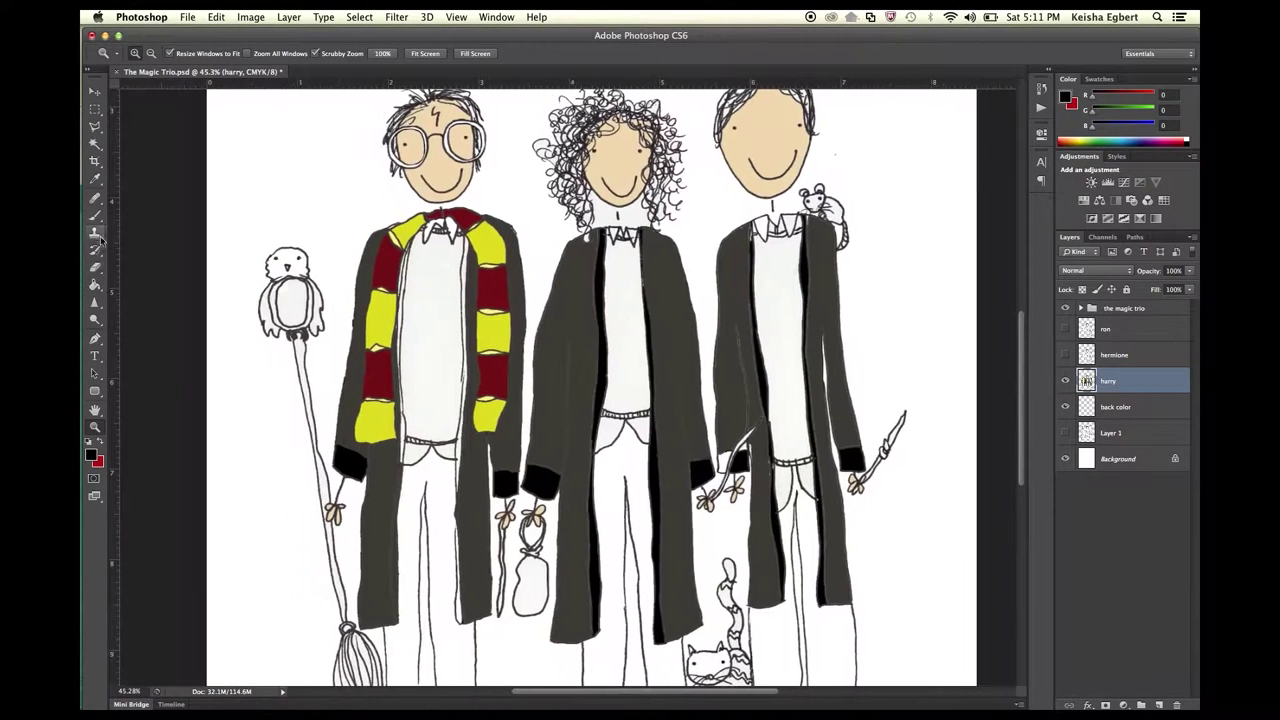
pyautogui.click(95, 285)
pyautogui.click(407, 327)
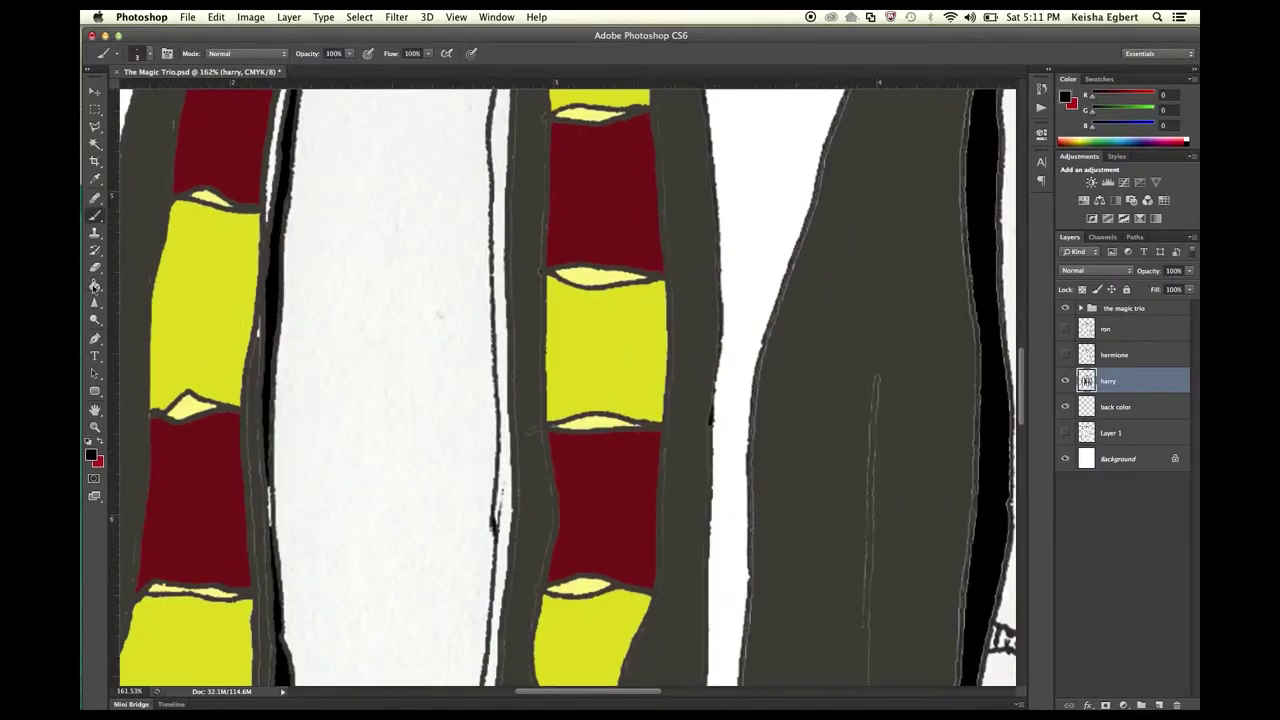
pyautogui.click(95, 287)
pyautogui.click(497, 450)
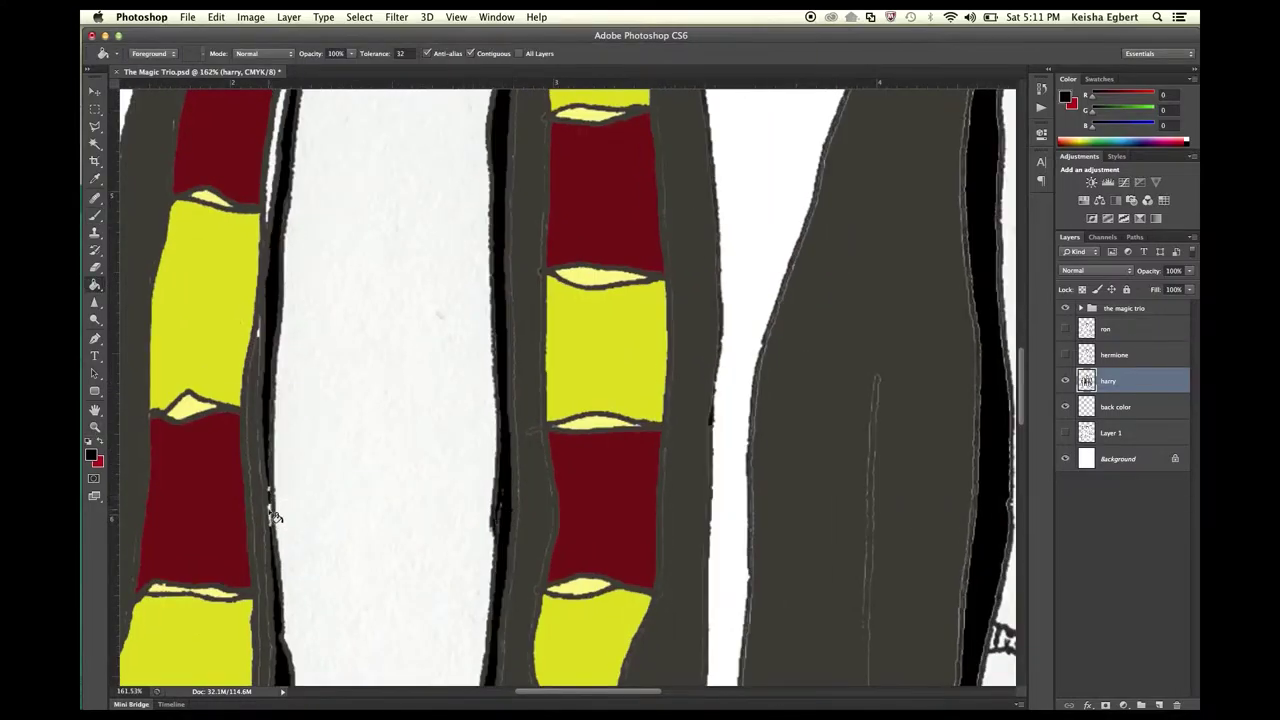
pyautogui.scroll(5, 288, 195)
pyautogui.click(272, 310)
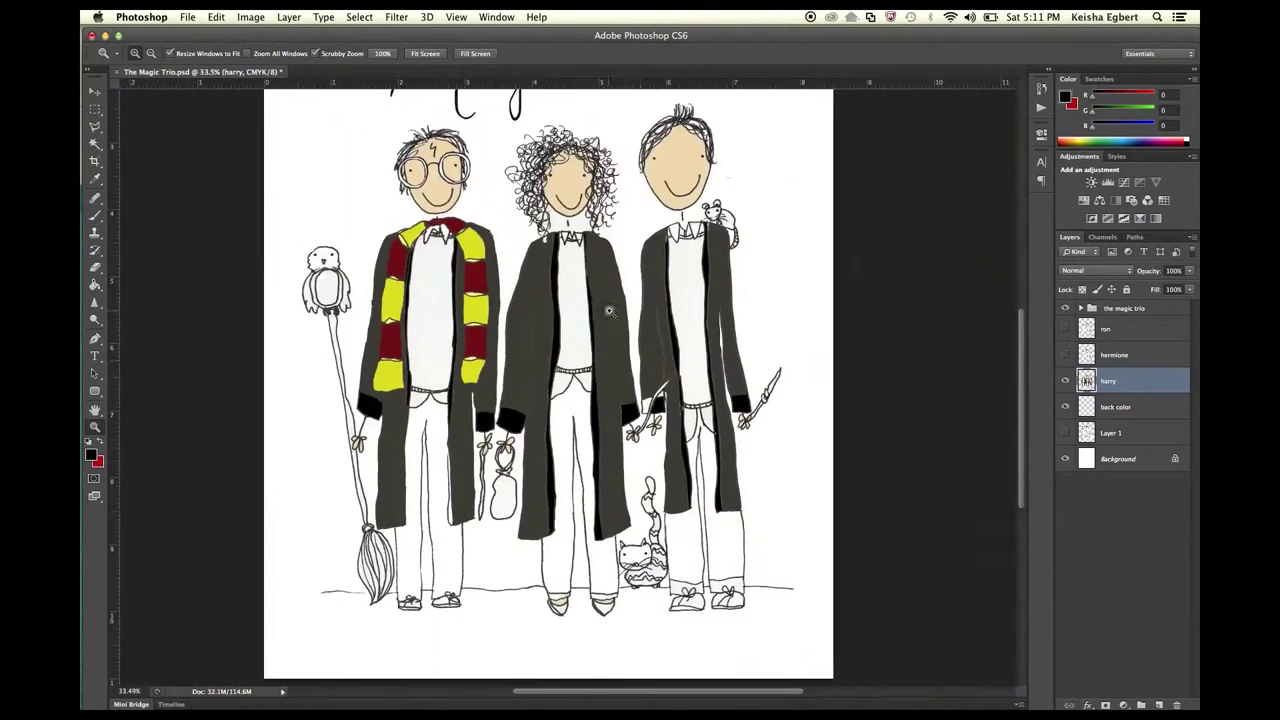
# Set the foreground colour to brown and fill an area brown
pyautogui.click(91, 455)
pyautogui.press('Return')
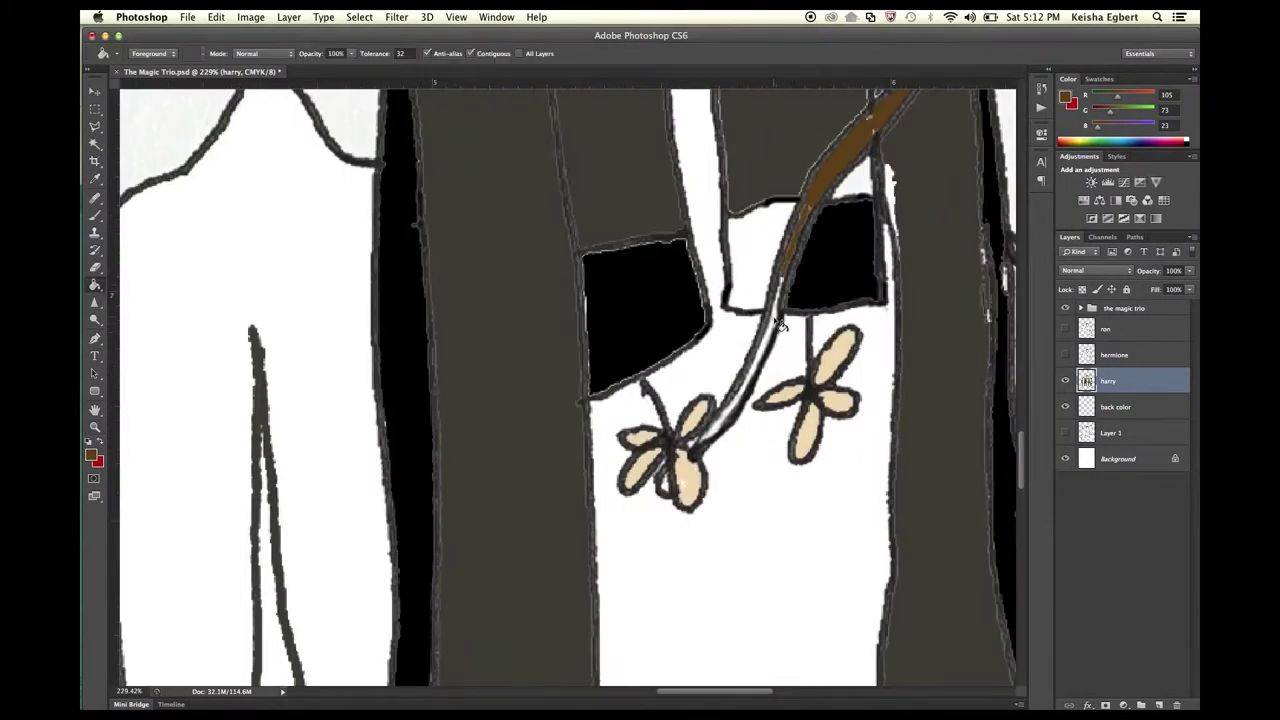
pyautogui.click(780, 325)
# Undo the stray brown robe fill, zoom out, and choose a pale cream foreground colour
pyautogui.hotkey('ctrl', 'z')
pyautogui.press('w')
pyautogui.press('b')
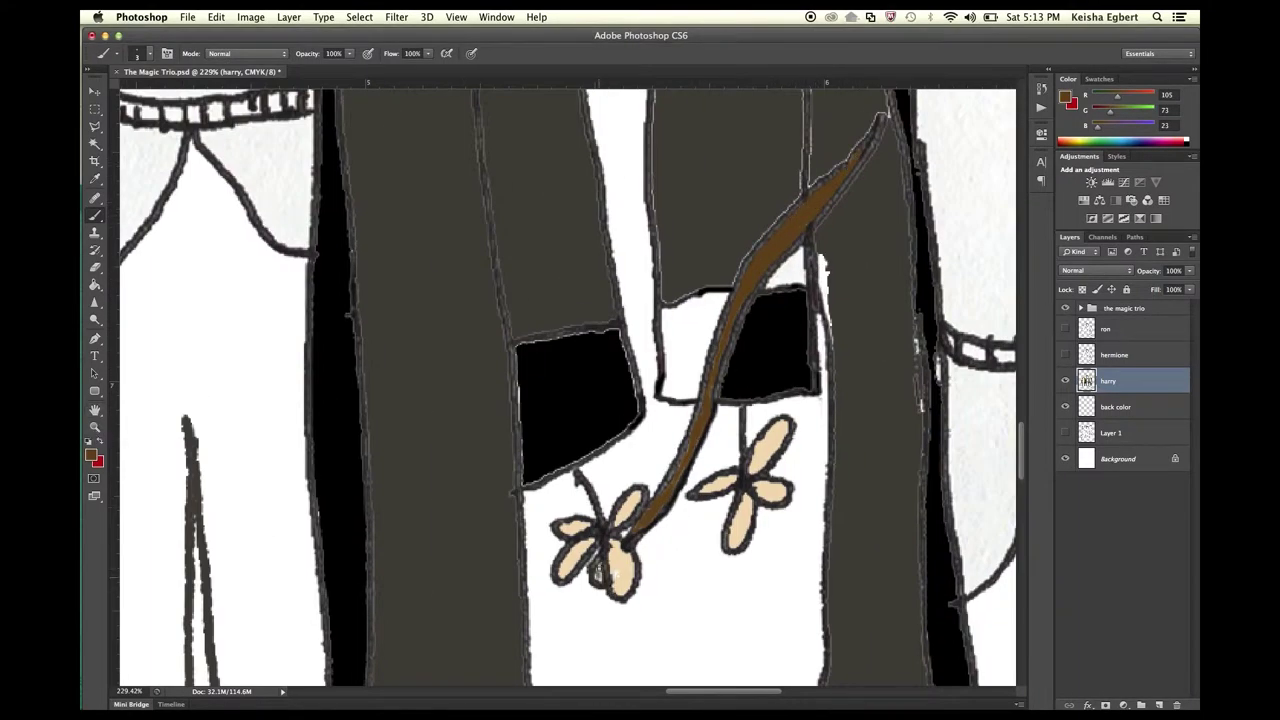
pyautogui.hotkey('ctrl', '-')
pyautogui.hotkey('ctrl', '-')
pyautogui.press('g')
pyautogui.click(91, 456)
pyautogui.click(724, 268)
pyautogui.click(1020, 254)
# Paint the knot and nub of Ron's wand in lighter cream
pyautogui.press('b')
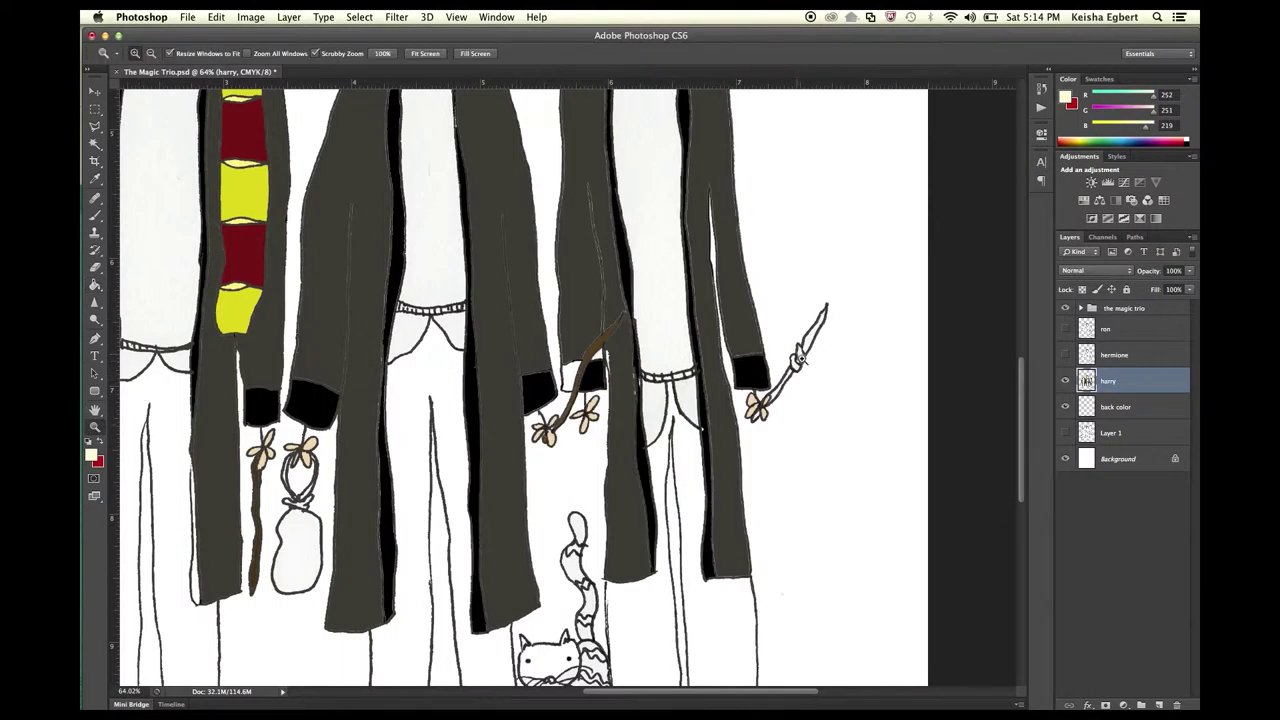
pyautogui.scroll(5, 810, 360)
pyautogui.click(91, 456)
pyautogui.click(1022, 252)
pyautogui.click(785, 387)
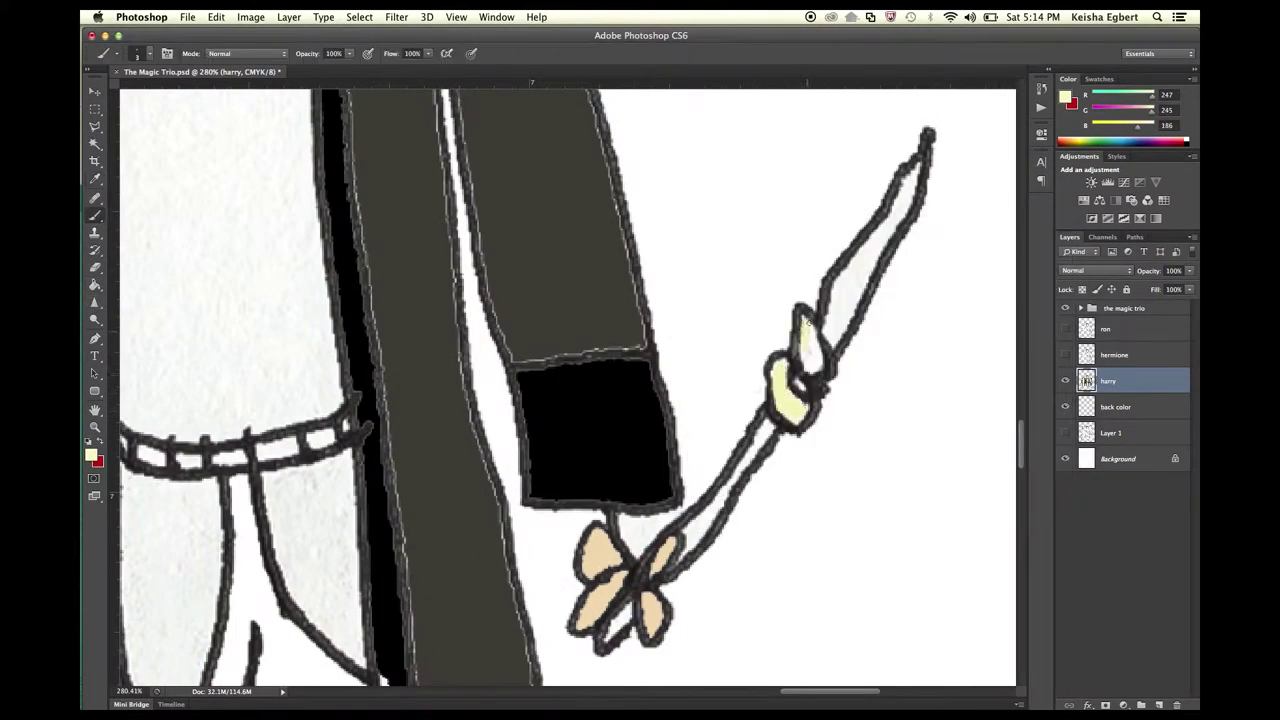
pyautogui.moveTo(802, 341); pyautogui.dragTo(804, 320)
pyautogui.click(91, 456)
# Fill the upper wand brown and start filling Harry's left glasses rim brown
pyautogui.click(870, 355)
pyautogui.click(1020, 254)
pyautogui.press('g')
pyautogui.click(680, 558)
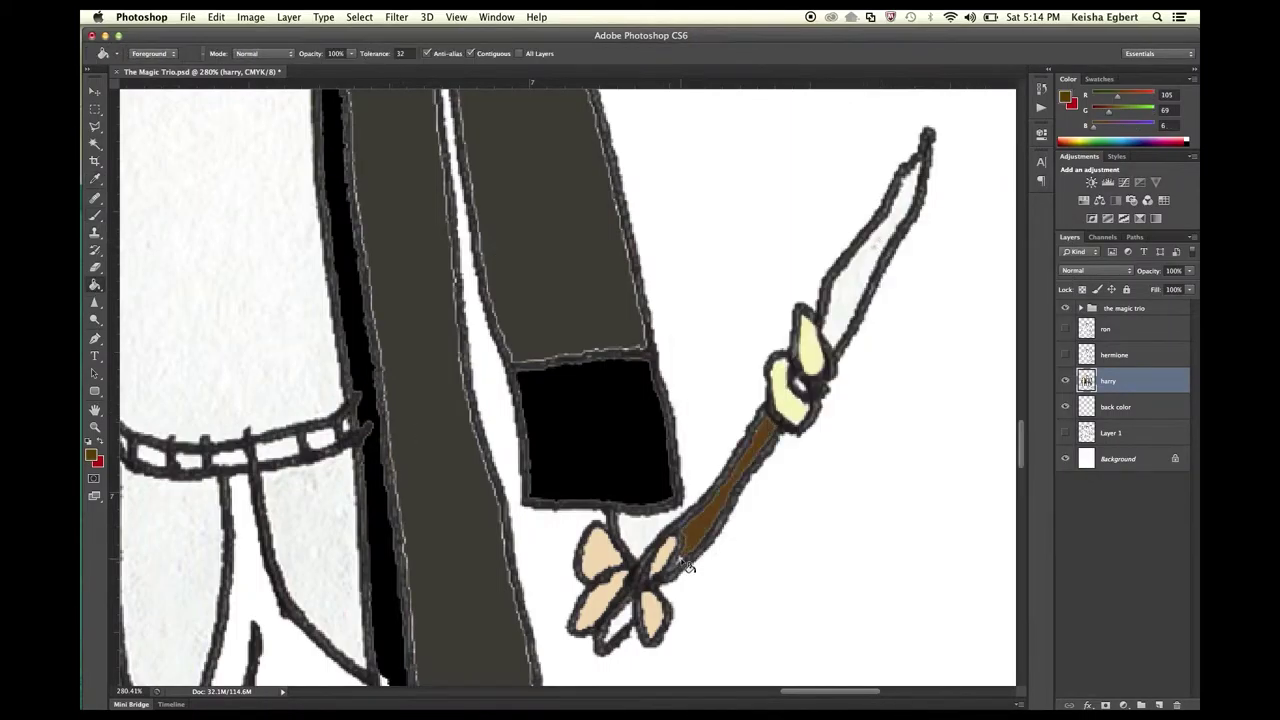
pyautogui.click(870, 240)
pyautogui.press('b')
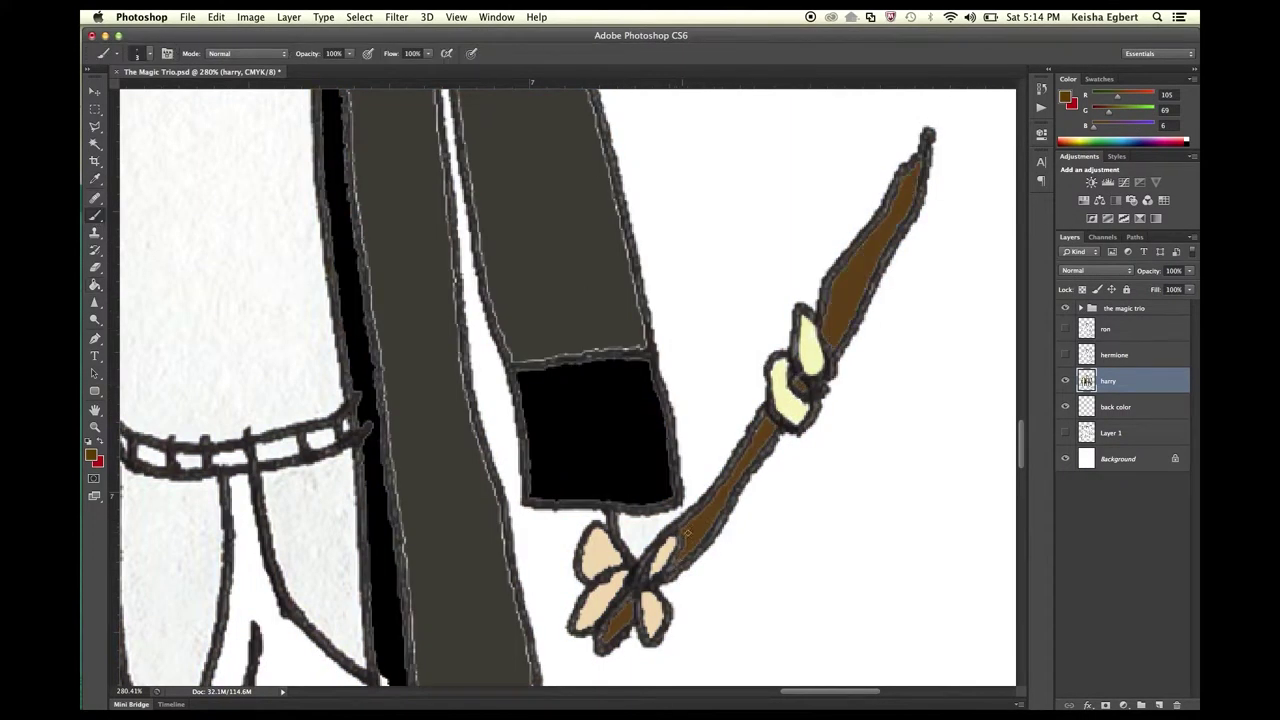
pyautogui.scroll(-3, 681, 558)
pyautogui.scroll(-3, 600, 400)
pyautogui.scroll(5, 283, 397)
pyautogui.press('g')
pyautogui.click(283, 397)
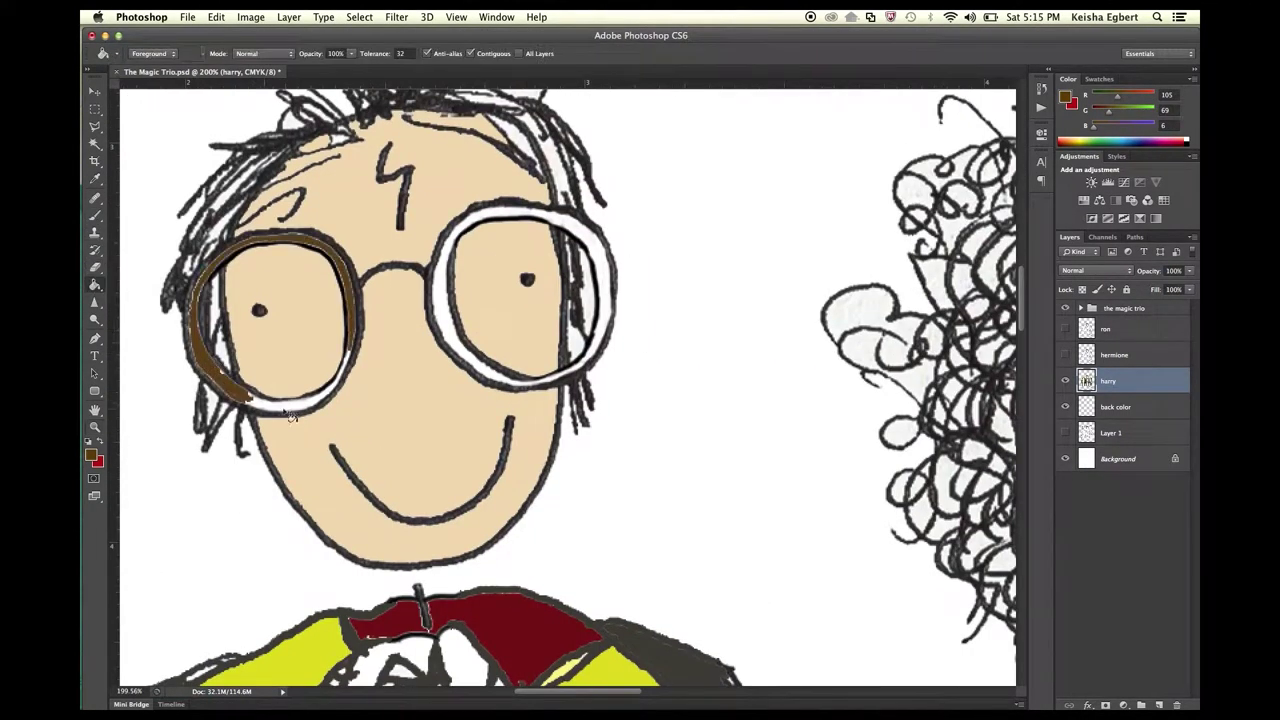
# Fill the remaining left-rim gap and the right glasses rim brown
pyautogui.click(353, 364)
pyautogui.click(597, 246)
pyautogui.press('b')
pyautogui.scroll(5, 522, 380)
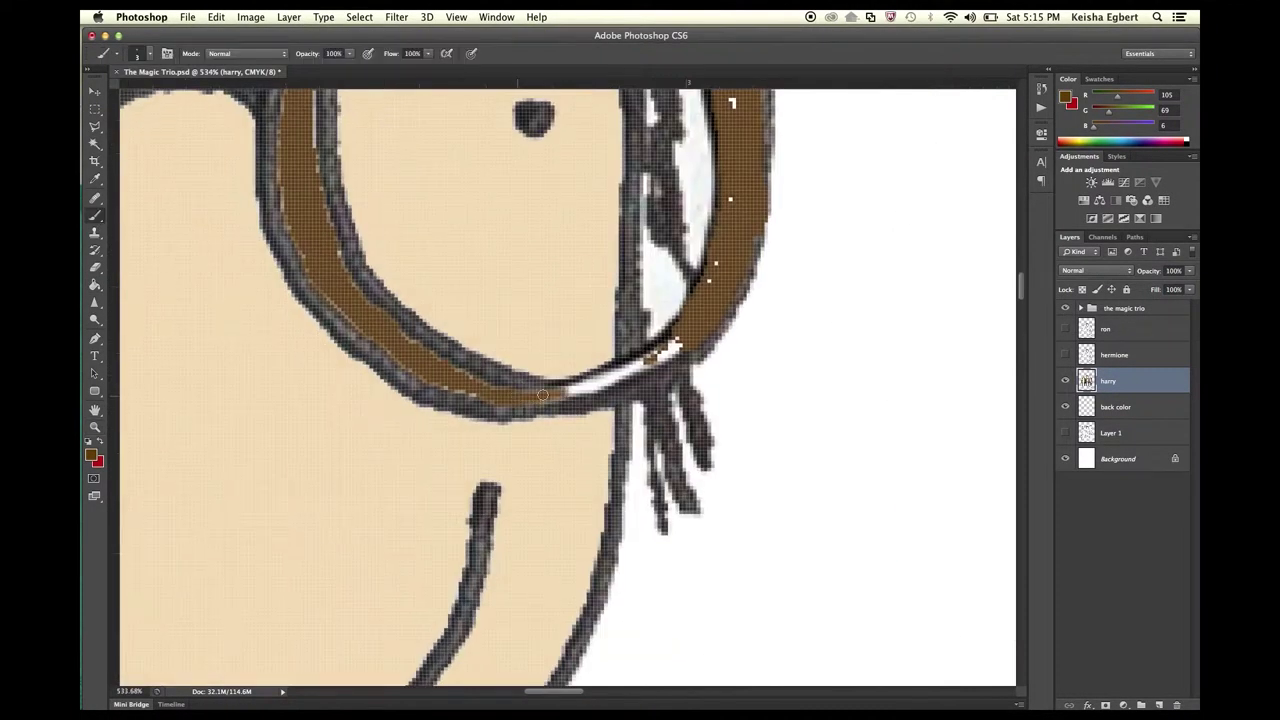
pyautogui.scroll(5, 654, 336)
# Pan across the figures, sample a colour, and open the foreground colour chooser
pyautogui.hscroll(2, 654, 336)
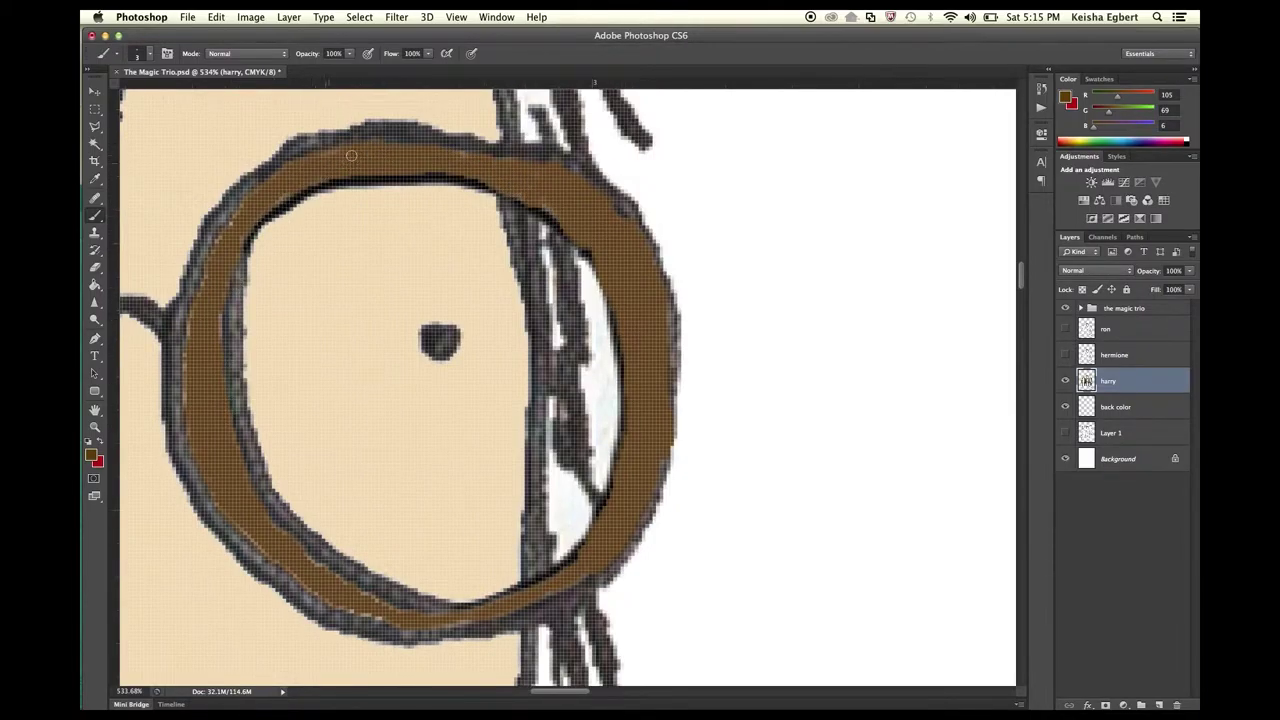
pyautogui.scroll(-6, 385, 157)
pyautogui.scroll(6, 384, 430)
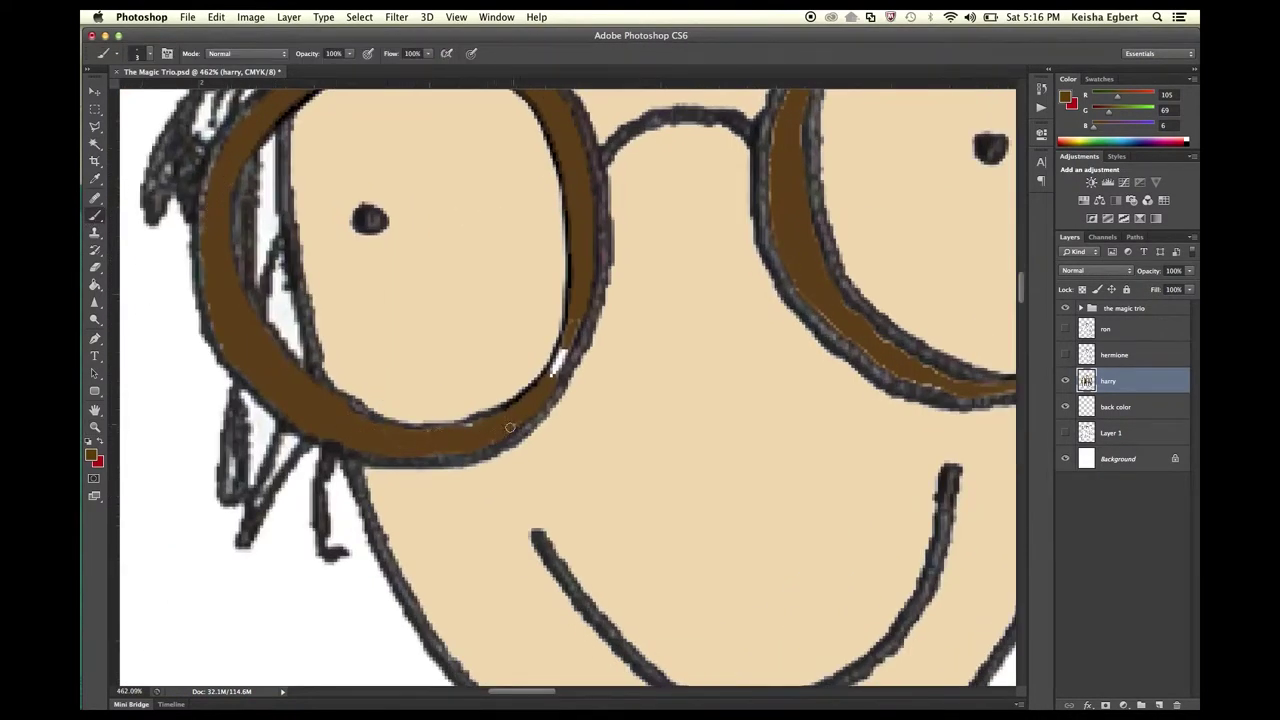
pyautogui.press('i')
pyautogui.scroll(-5, 415, 304)
pyautogui.scroll(-3, 415, 304)
pyautogui.scroll(-1, 415, 304)
pyautogui.click(91, 455)
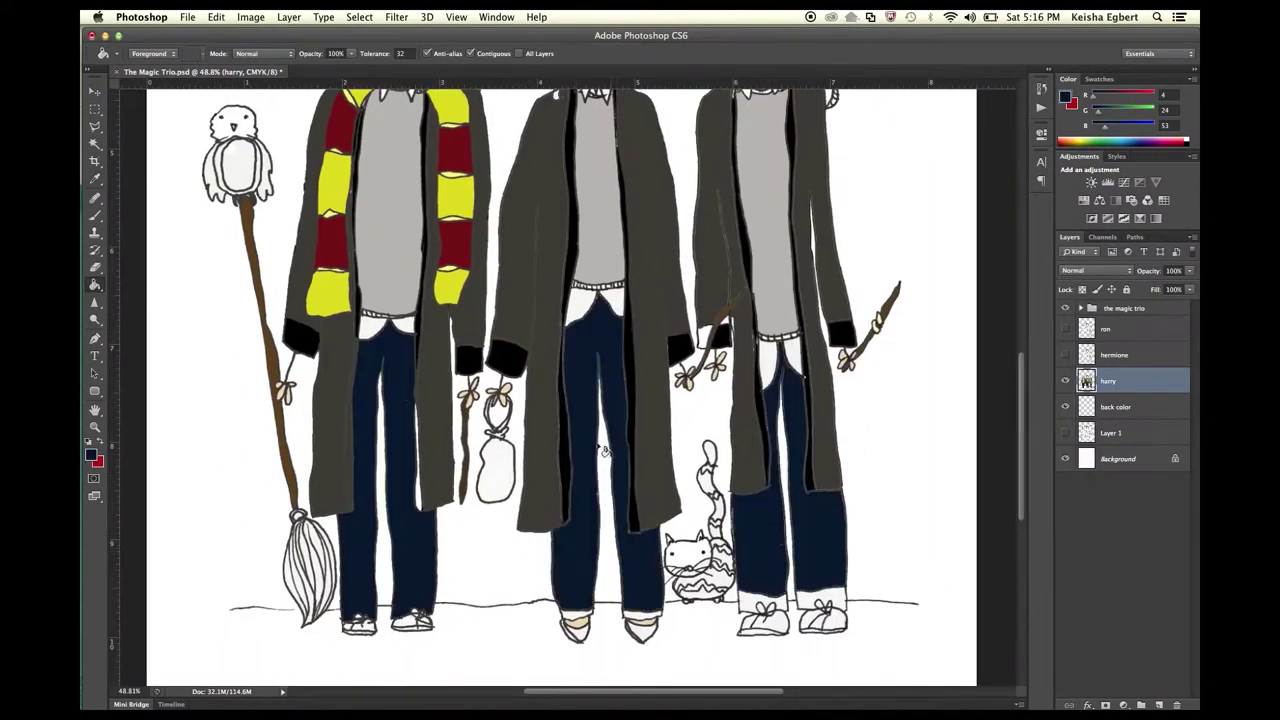
# Fill both sides of Ron's collar light blue
pyautogui.scroll(5, 362, 616)
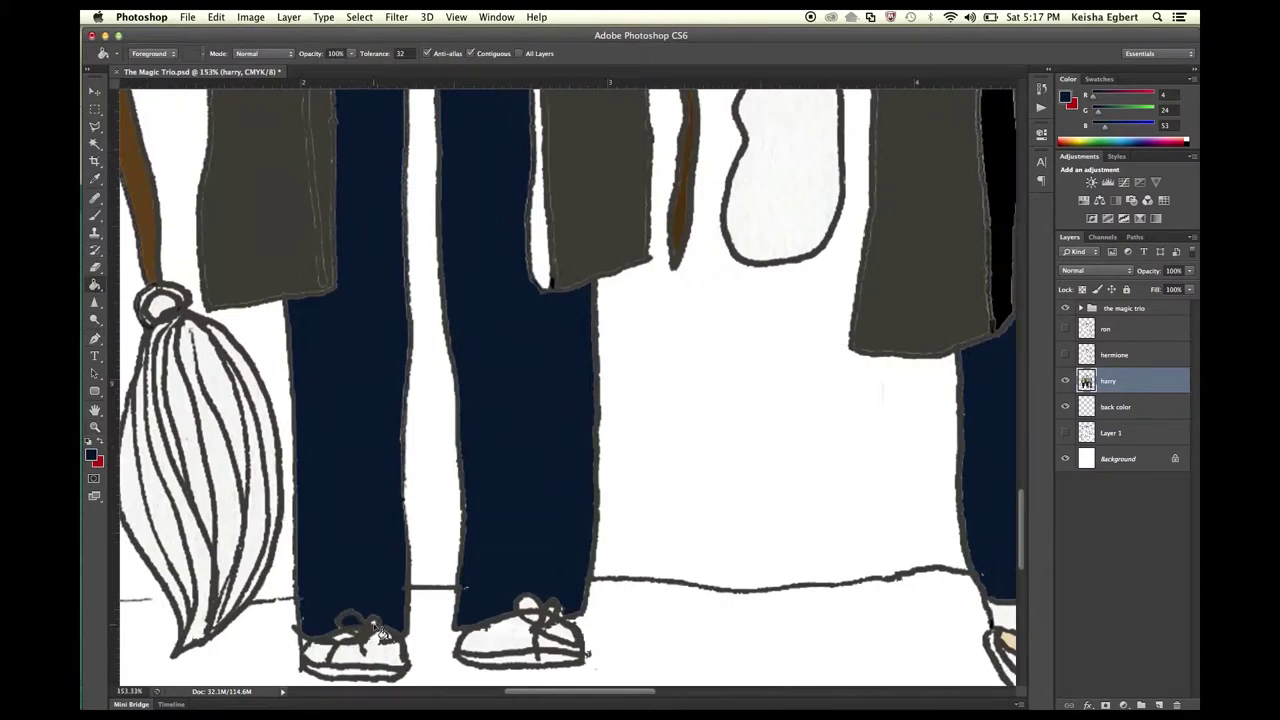
pyautogui.hscroll(5, 710, 468)
pyautogui.hscroll(7, 695, 485)
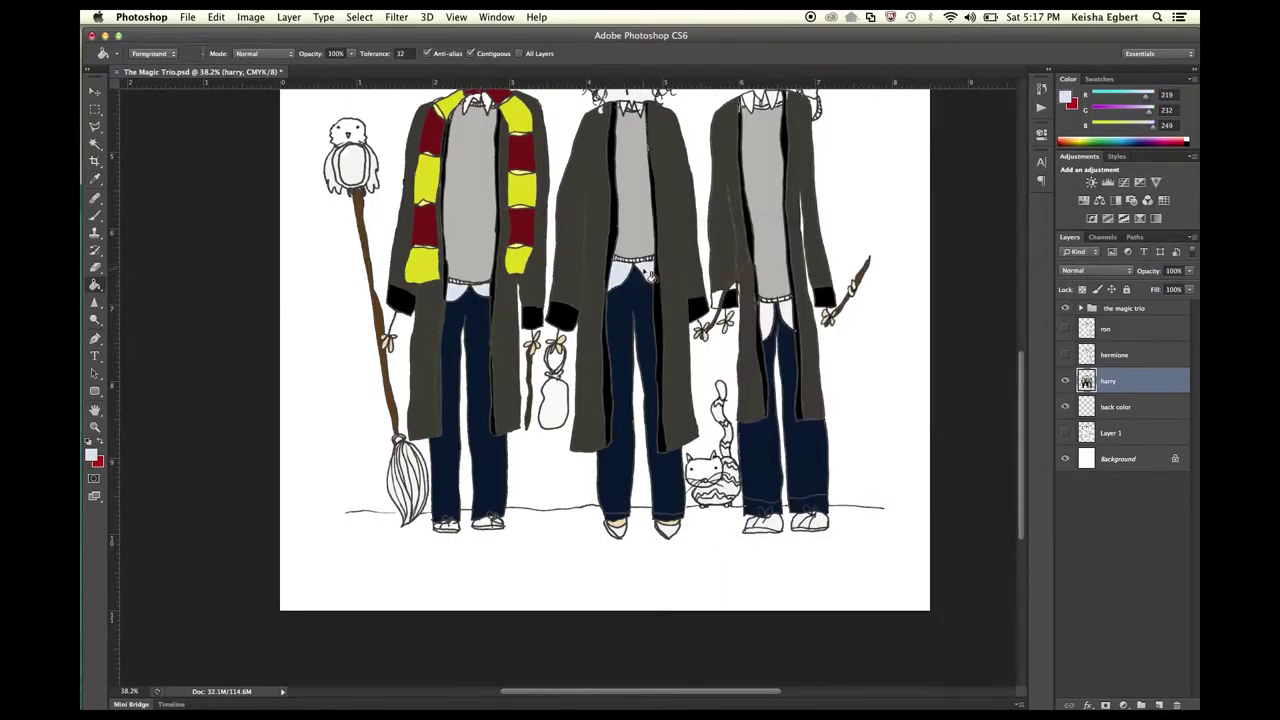
pyautogui.scroll(5, 650, 278)
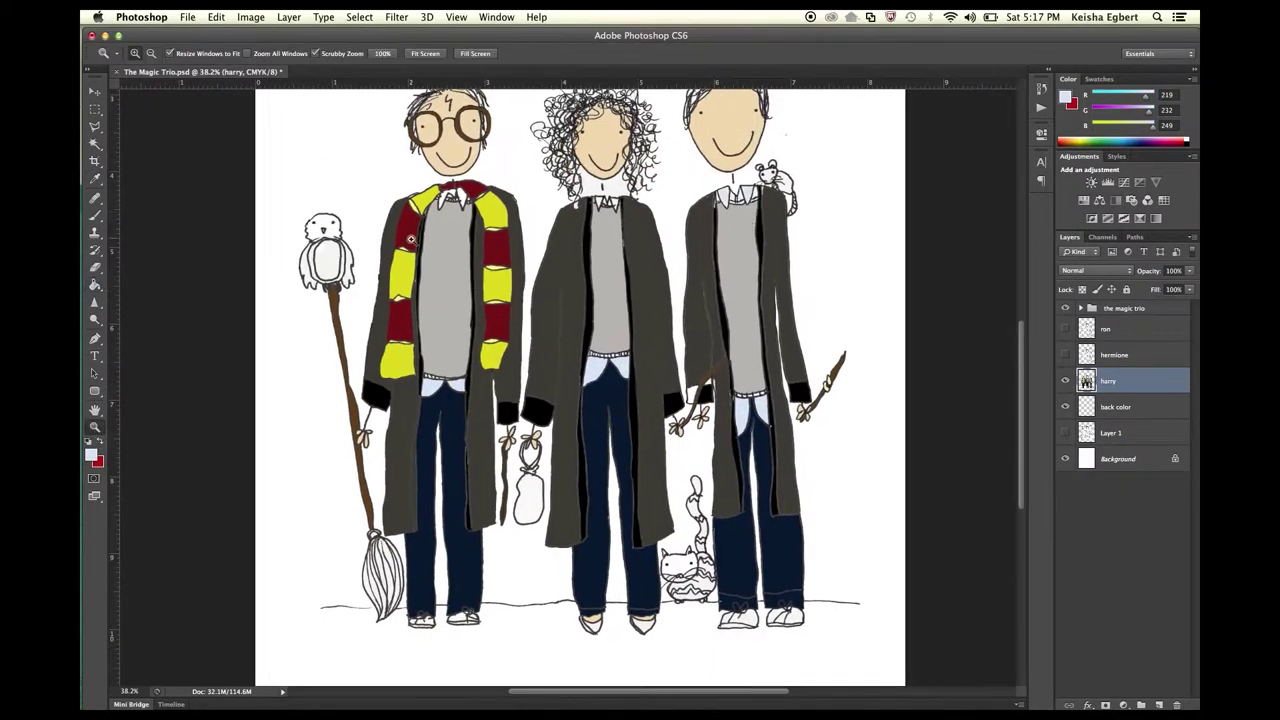
pyautogui.scroll(5, 245, 240)
pyautogui.hscroll(5, 358, 330)
pyautogui.click(712, 258)
pyautogui.click(738, 262)
pyautogui.hscroll(-5, 341, 321)
# Sample the grey sweater and dark robe colours, then set the brush colour to black
pyautogui.keyDown('alt'); pyautogui.click(914, 286); pyautogui.keyUp('alt')
pyautogui.hscroll(5, 914, 286)
pyautogui.keyDown('alt'); pyautogui.click(300, 303); pyautogui.keyUp('alt')
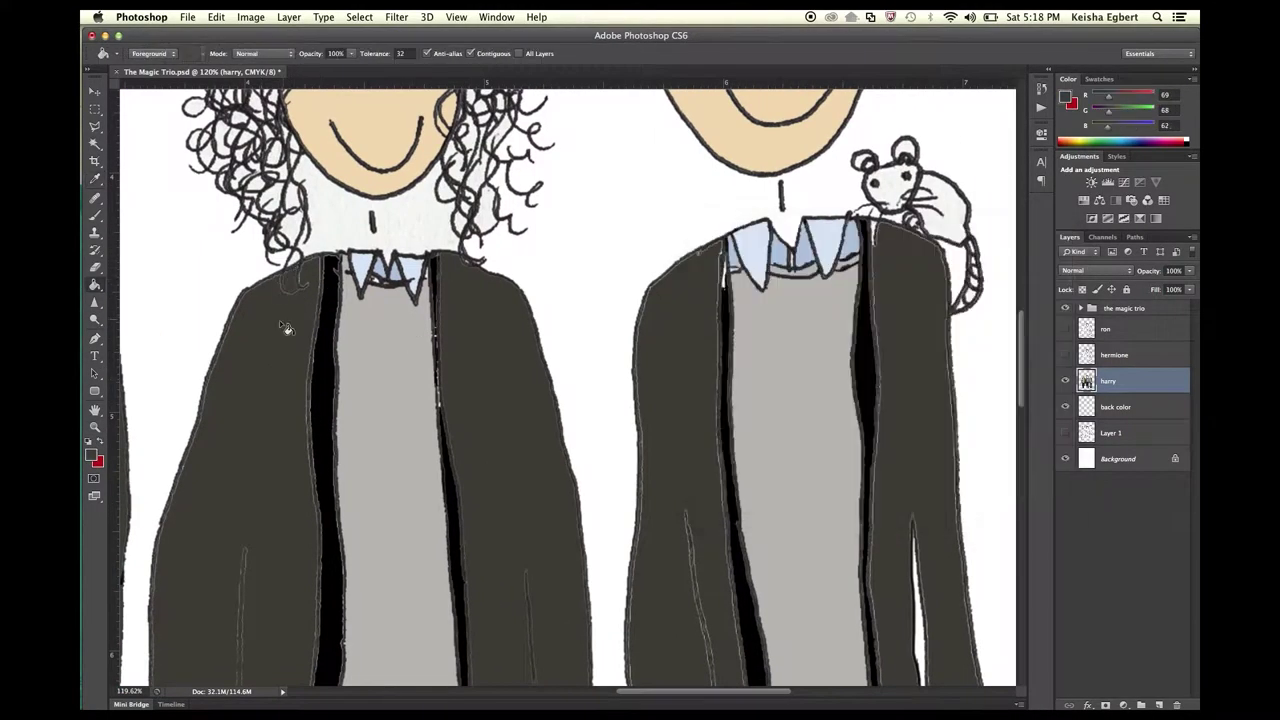
pyautogui.click(91, 456)
pyautogui.click(712, 430)
pyautogui.click(1020, 254)
pyautogui.press('b')
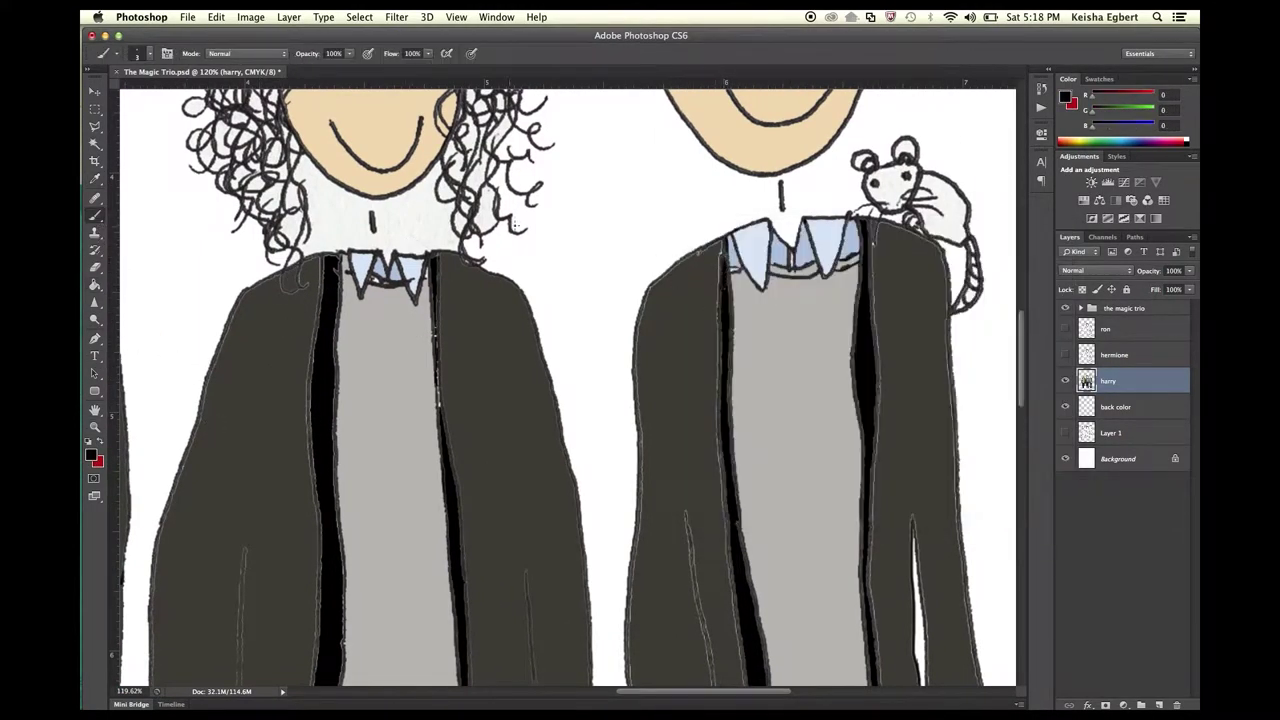
# Fit the page, save the illustration, and zoom onto the broom and legs
pyautogui.hotkey('ctrl', '0')
pyautogui.hotkey('ctrl', 's')
pyautogui.moveTo(340, 620); pyautogui.dragTo(500, 620)
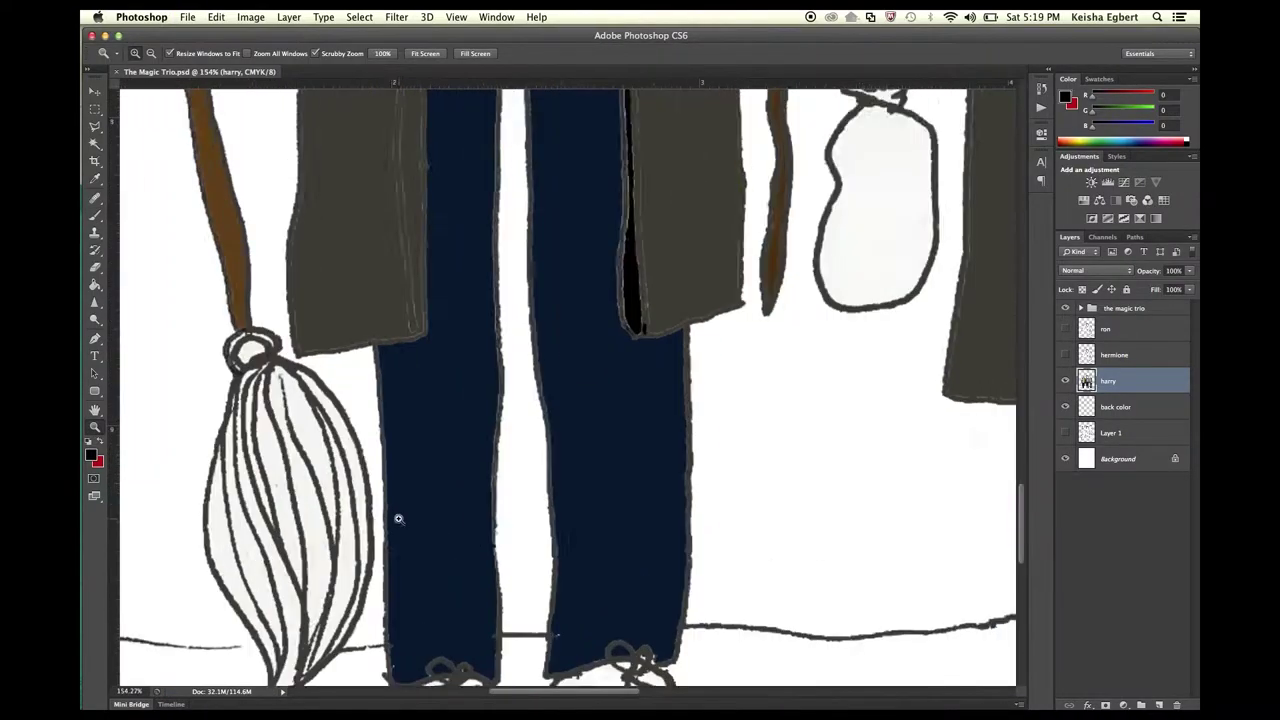
# Fill three broom bristle strips brown
pyautogui.scroll(-3, 500, 400)
pyautogui.click(91, 456)
pyautogui.click(869, 374)
pyautogui.click(1023, 254)
pyautogui.press('g')
pyautogui.click(270, 385)
pyautogui.click(310, 300)
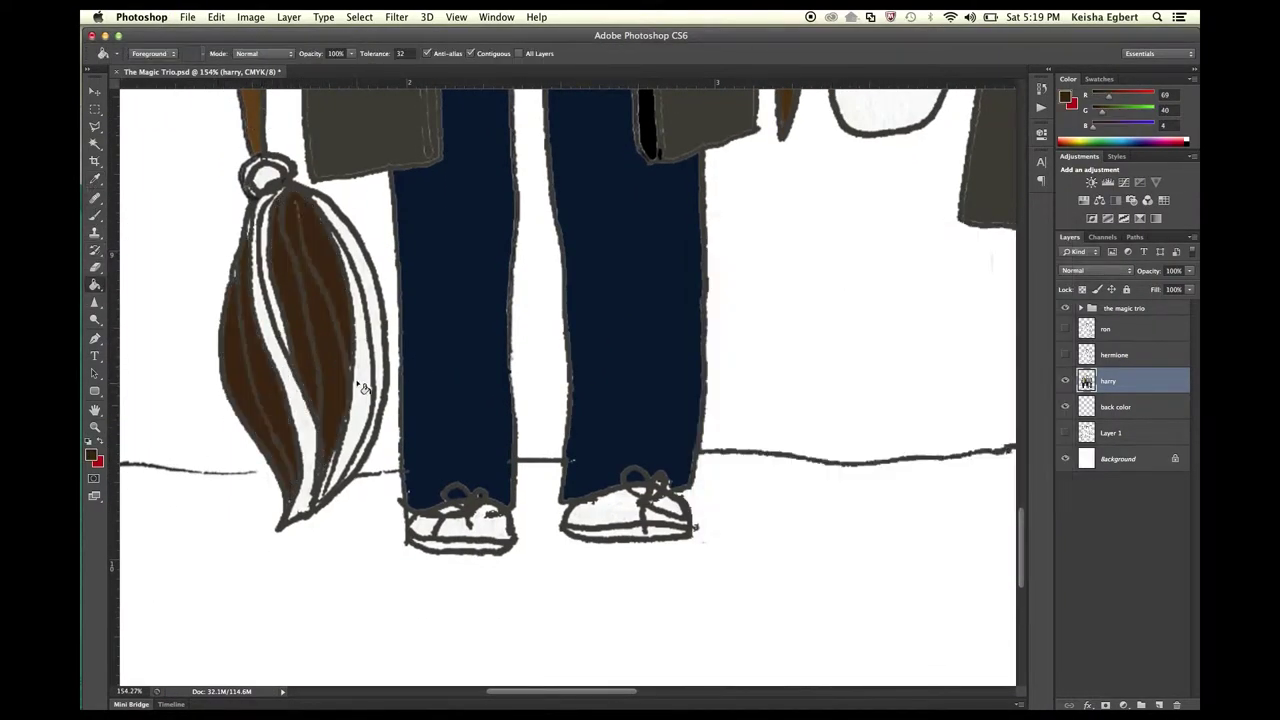
pyautogui.click(350, 380)
# Fill the alternate centre and right bristle strips dark brown
pyautogui.click(91, 456)
pyautogui.click(860, 380)
pyautogui.click(1020, 254)
pyautogui.click(290, 352)
pyautogui.click(290, 234)
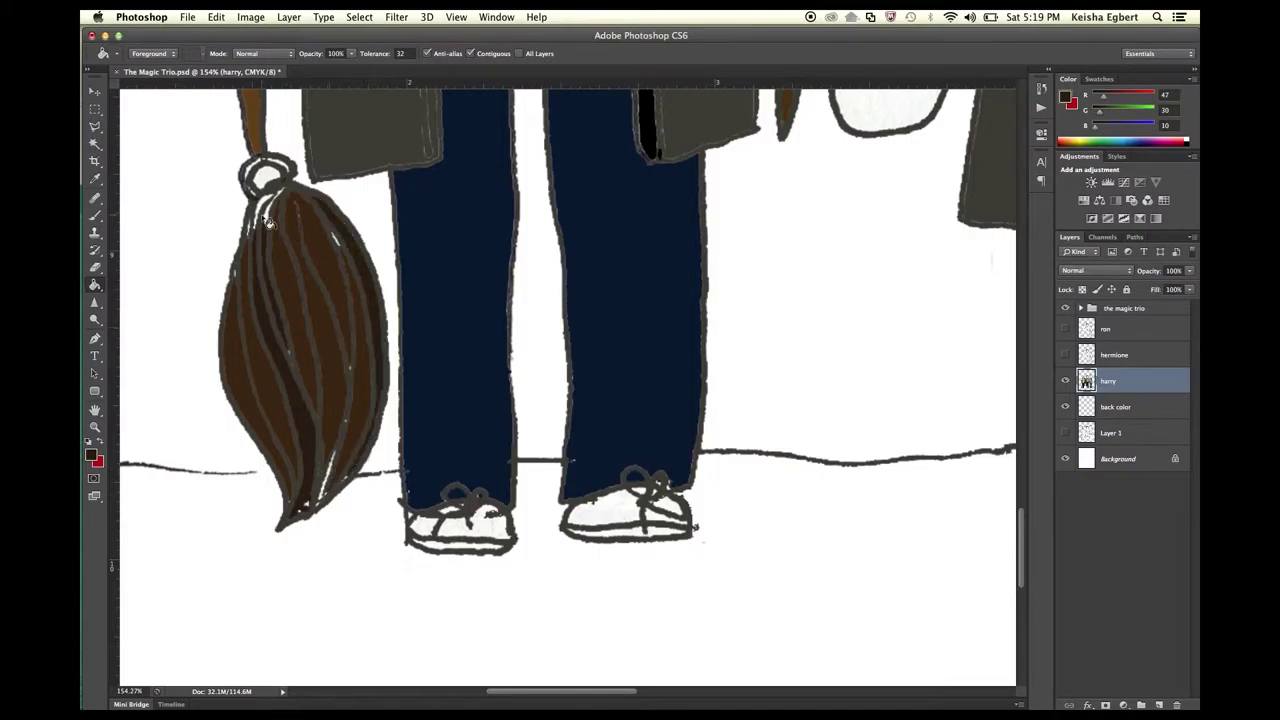
pyautogui.scroll(3, 270, 393)
# Bring the shoes into view and fill the left shoe's sections brown
pyautogui.press('b')
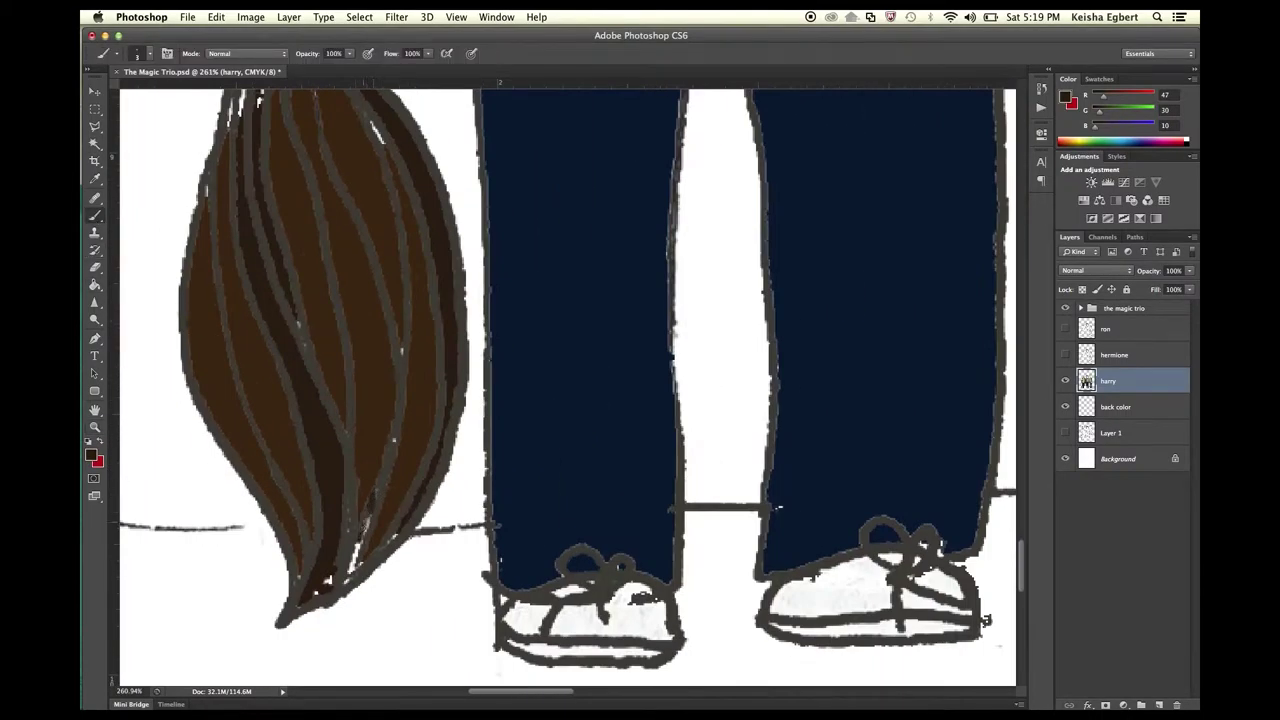
pyautogui.moveTo(331, 333); pyautogui.dragTo(319, 490)
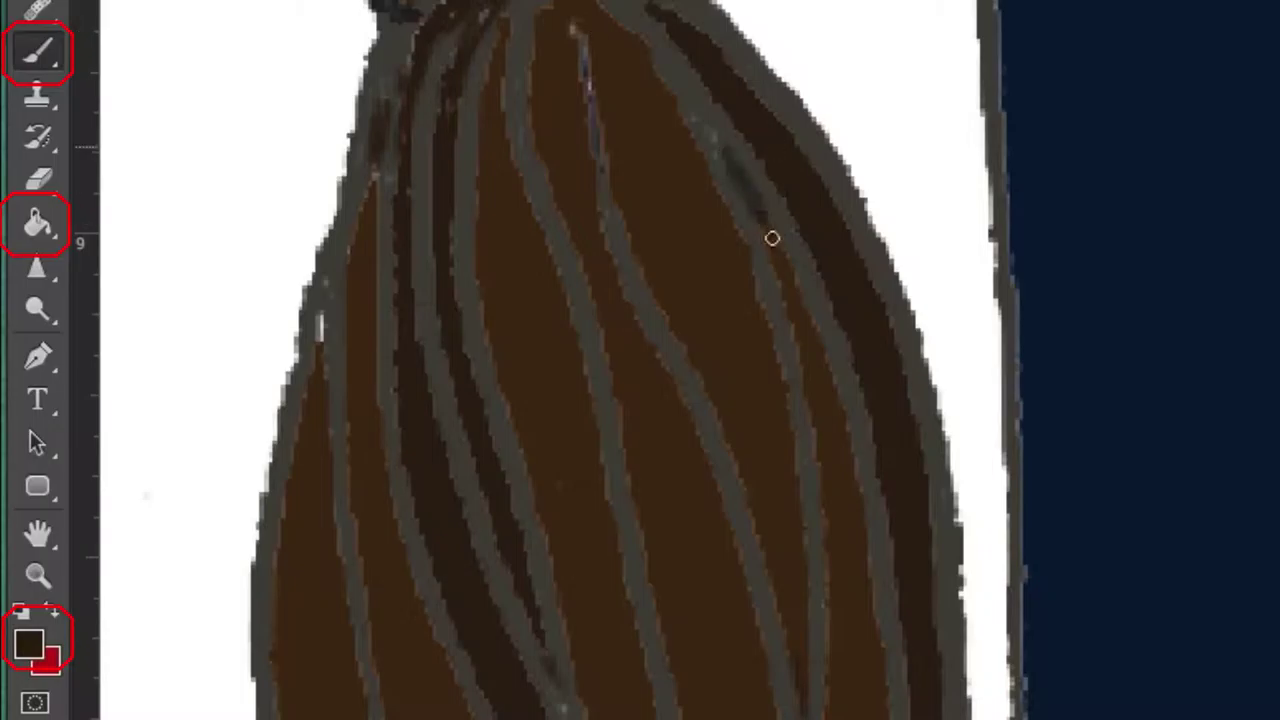
pyautogui.hscroll(5, 772, 238)
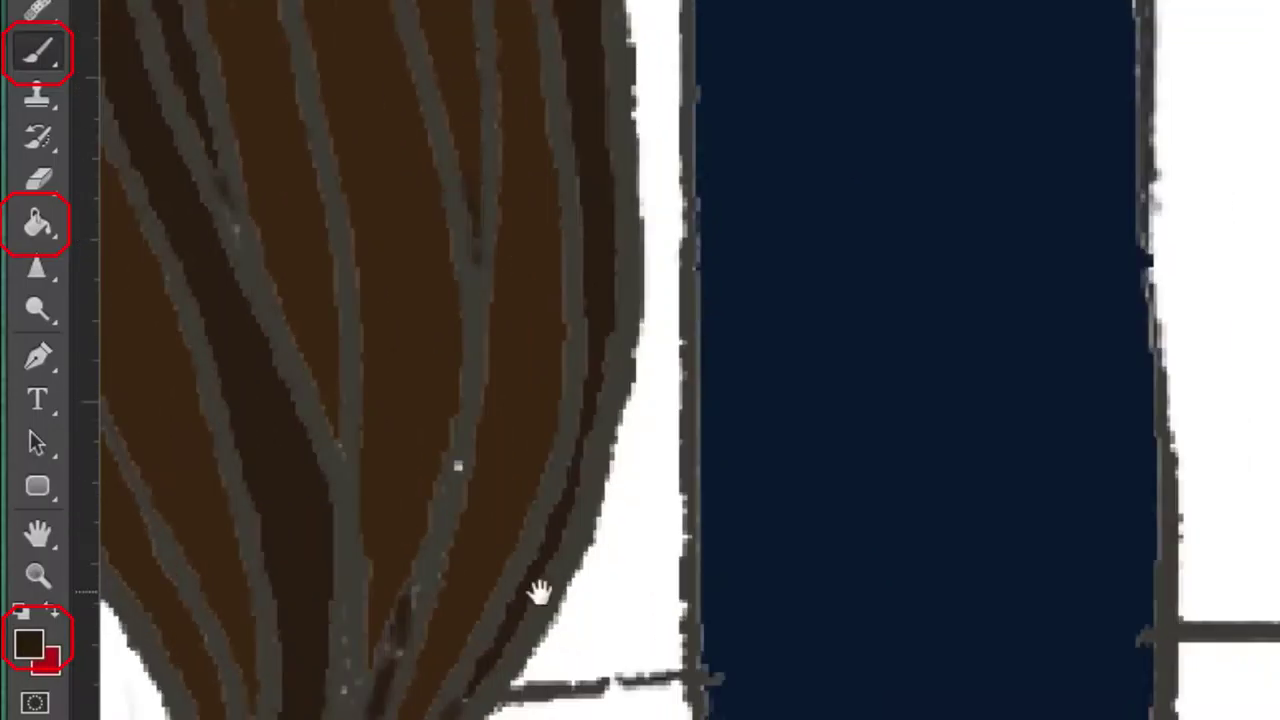
pyautogui.scroll(-4, 925, 625)
pyautogui.press('g')
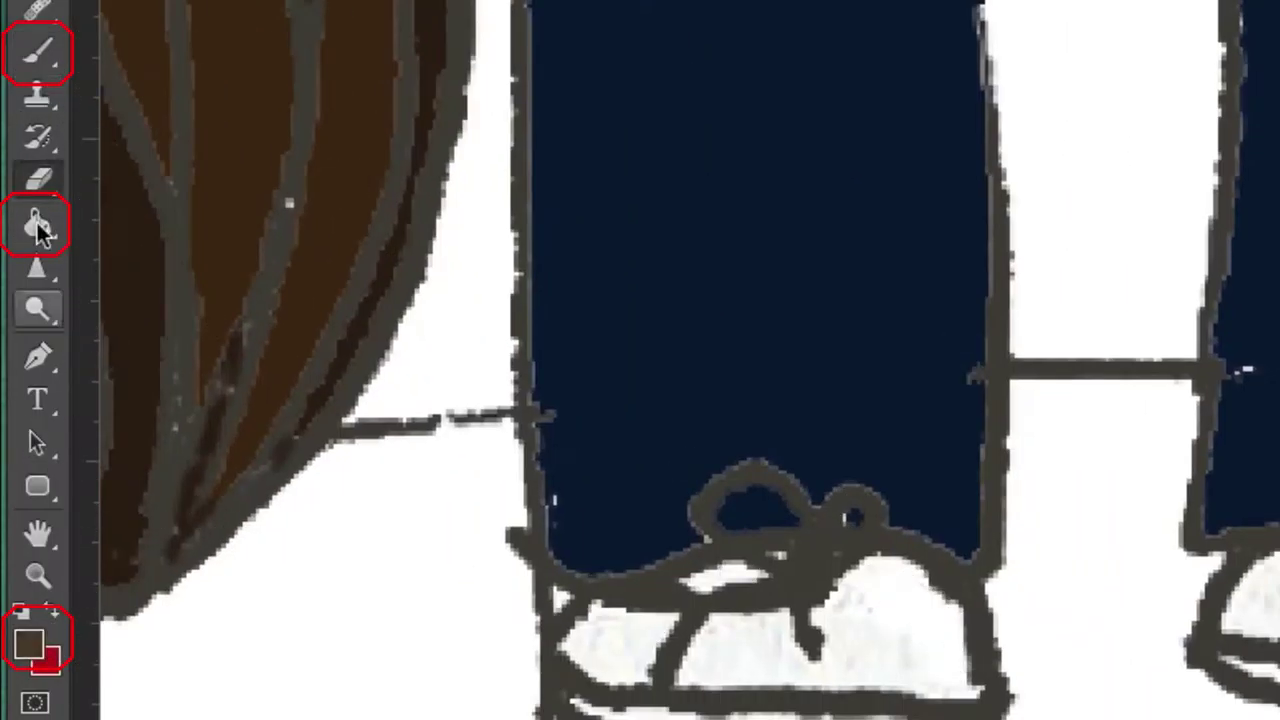
pyautogui.click(611, 620)
pyautogui.click(720, 578)
pyautogui.click(851, 609)
pyautogui.click(880, 590)
# Sample the navy trouser colour and fill small trouser gaps, undoing one stray fill
pyautogui.keyDown('alt'); pyautogui.click(1230, 440); pyautogui.keyUp('alt')
pyautogui.click(560, 598)
pyautogui.click(543, 409)
pyautogui.hotkey('ctrl', 'z')
# Choose a dark red foreground colour for the middle figure's shoes
pyautogui.press('b')
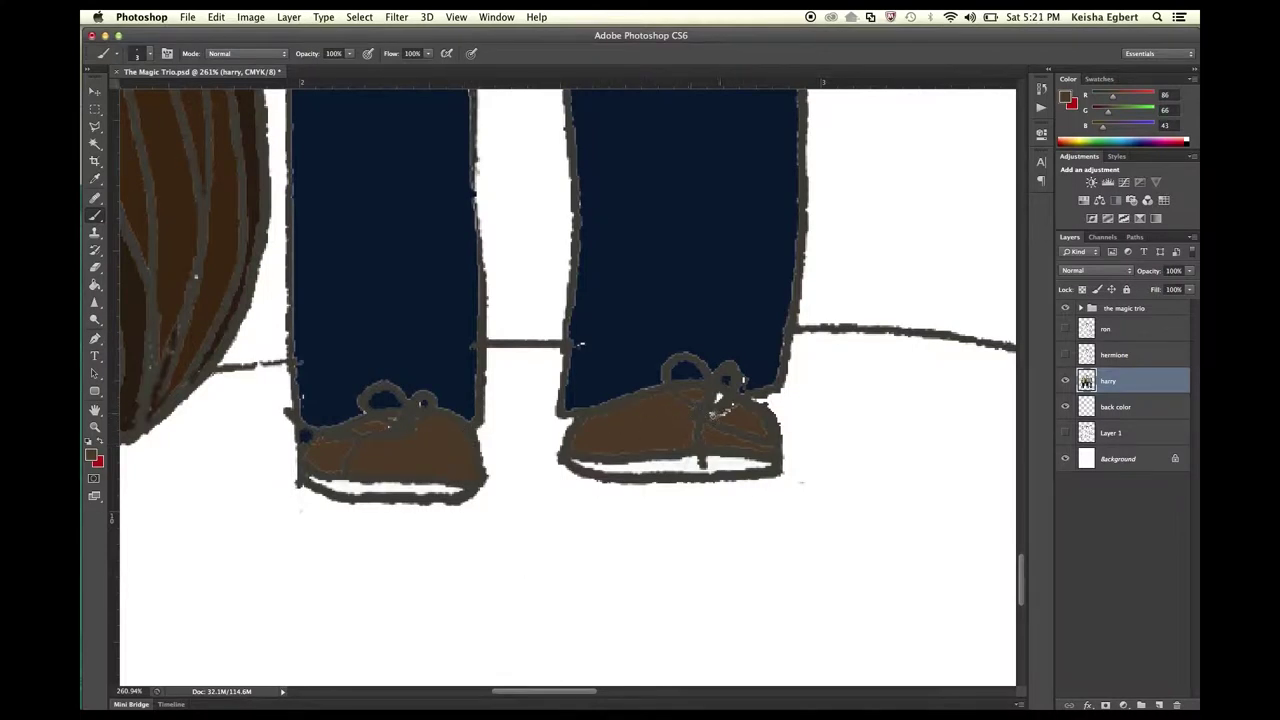
pyautogui.click(92, 455)
pyautogui.press('Return')
pyautogui.press('g')
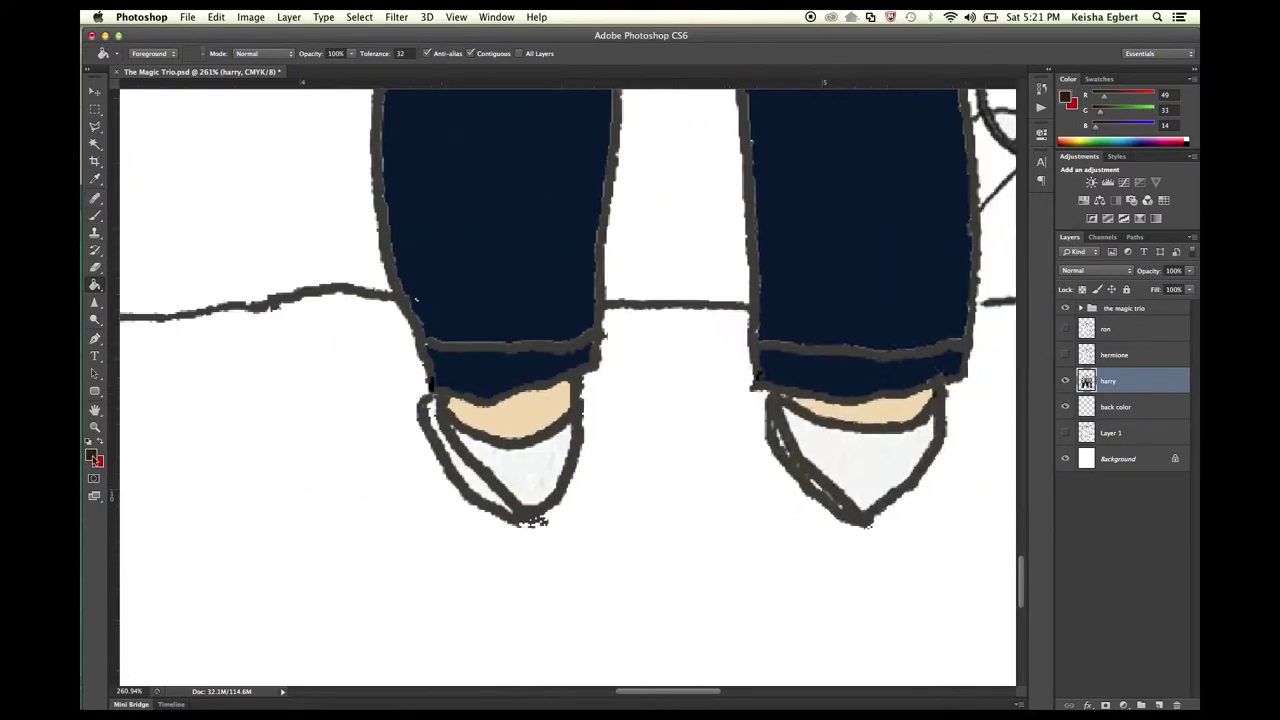
pyautogui.click(92, 455)
pyautogui.click(863, 354)
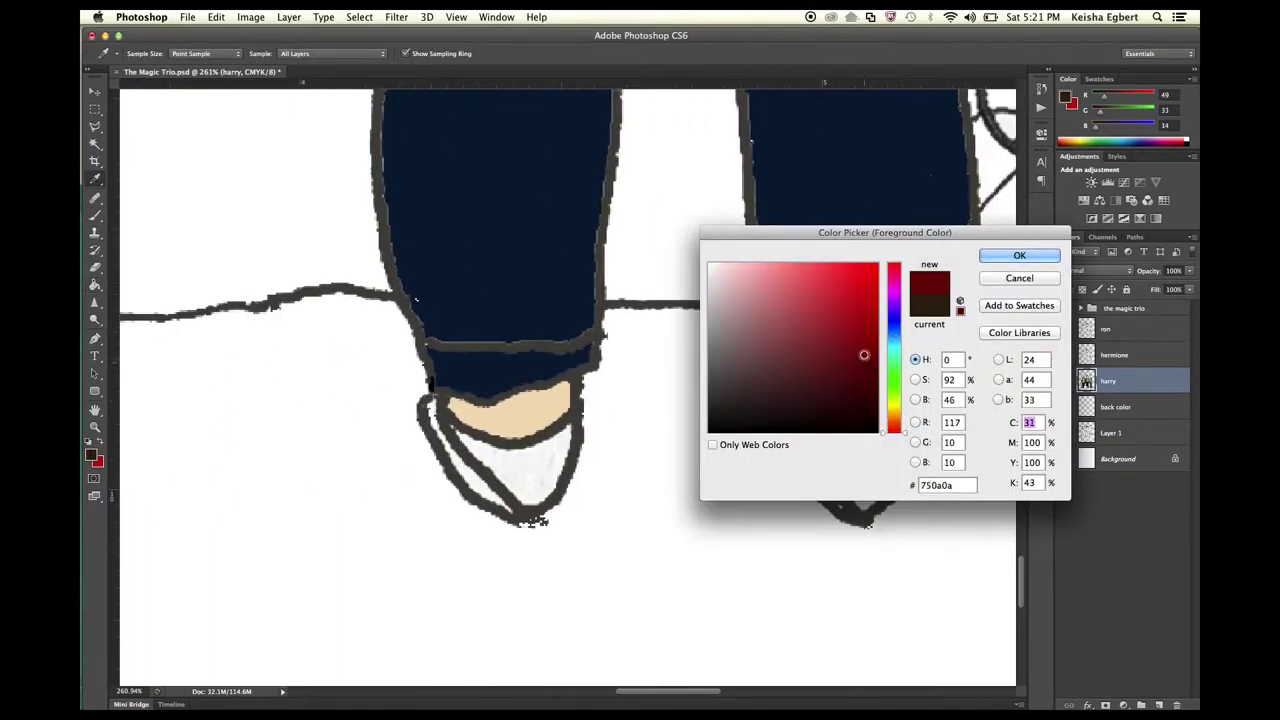
pyautogui.press('Return')
pyautogui.click(437, 410)
# Switch to a brighter red and fill the middle figure's shoes red
pyautogui.press('b')
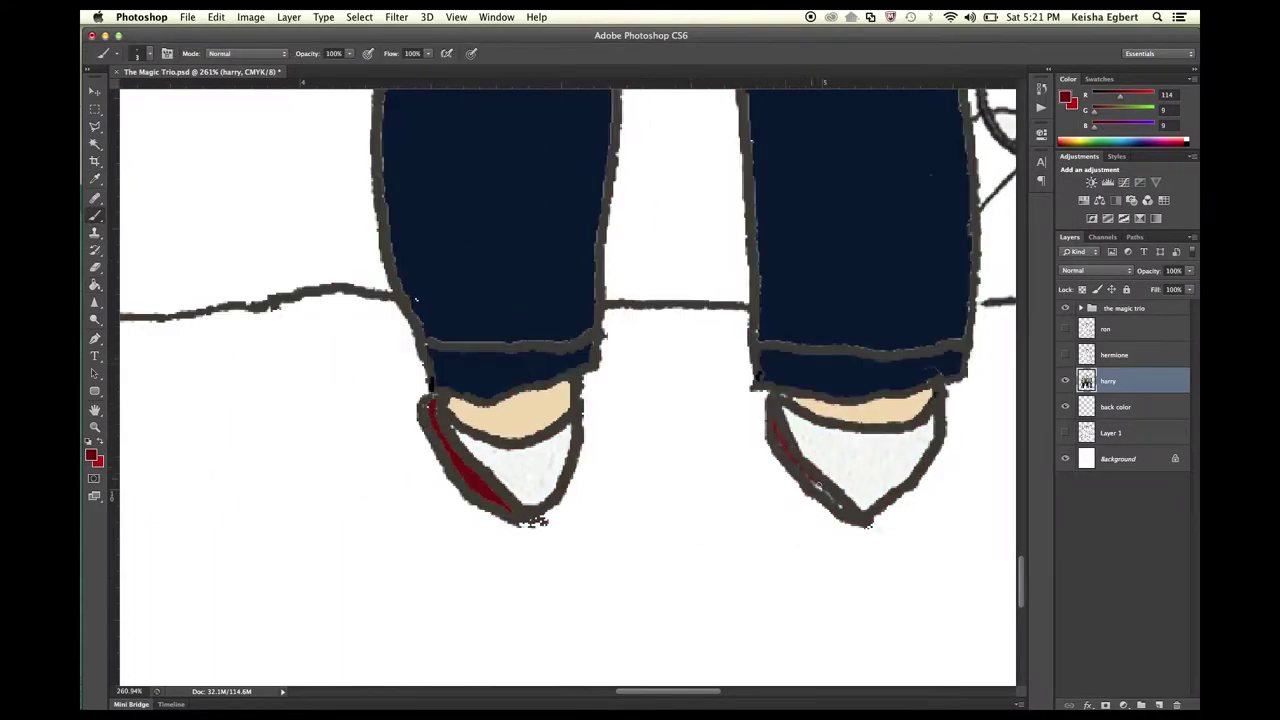
pyautogui.click(92, 455)
pyautogui.click(843, 317)
pyautogui.click(1020, 254)
pyautogui.click(510, 465)
pyautogui.click(860, 455)
pyautogui.press('e')
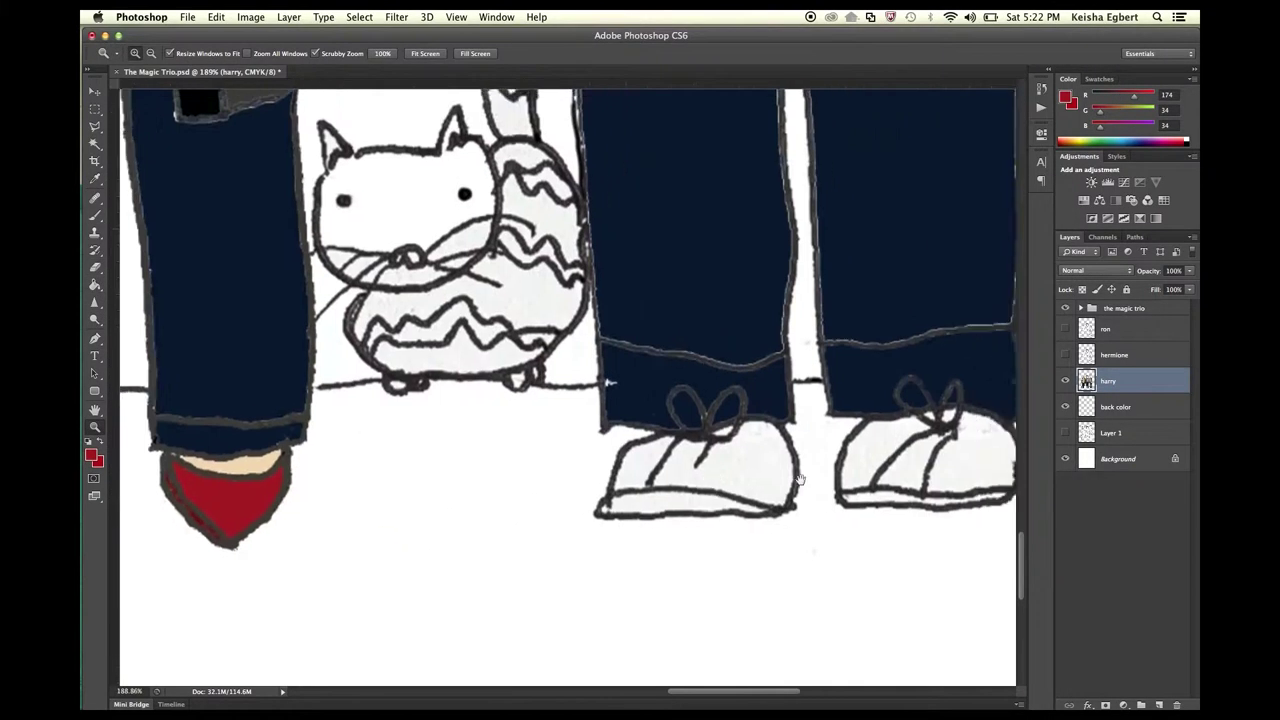
# Fill the right-hand figure's left and right shoes dark grey
pyautogui.click(92, 455)
pyautogui.click(1020, 251)
pyautogui.click(526, 420)
pyautogui.click(425, 450)
pyautogui.click(720, 440)
pyautogui.press('b')
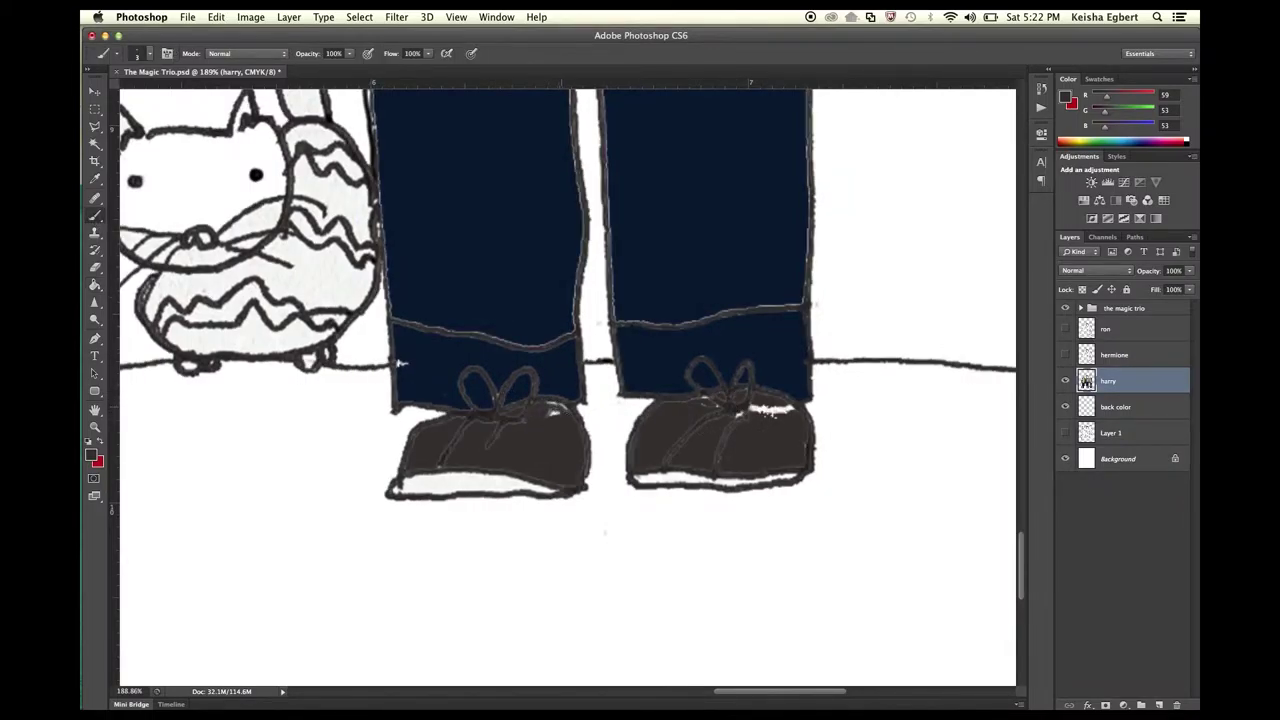
# Fill the left shoe's sole a darker grey, then reselect navy
pyautogui.click(92, 455)
pyautogui.click(1020, 251)
pyautogui.press('g')
pyautogui.click(440, 495)
pyautogui.click(92, 455)
pyautogui.click(1020, 251)
# Zoom in on the owl and fill its wings, head and belly light grey
pyautogui.press('z')
pyautogui.moveTo(520, 323); pyautogui.dragTo(474, 323)
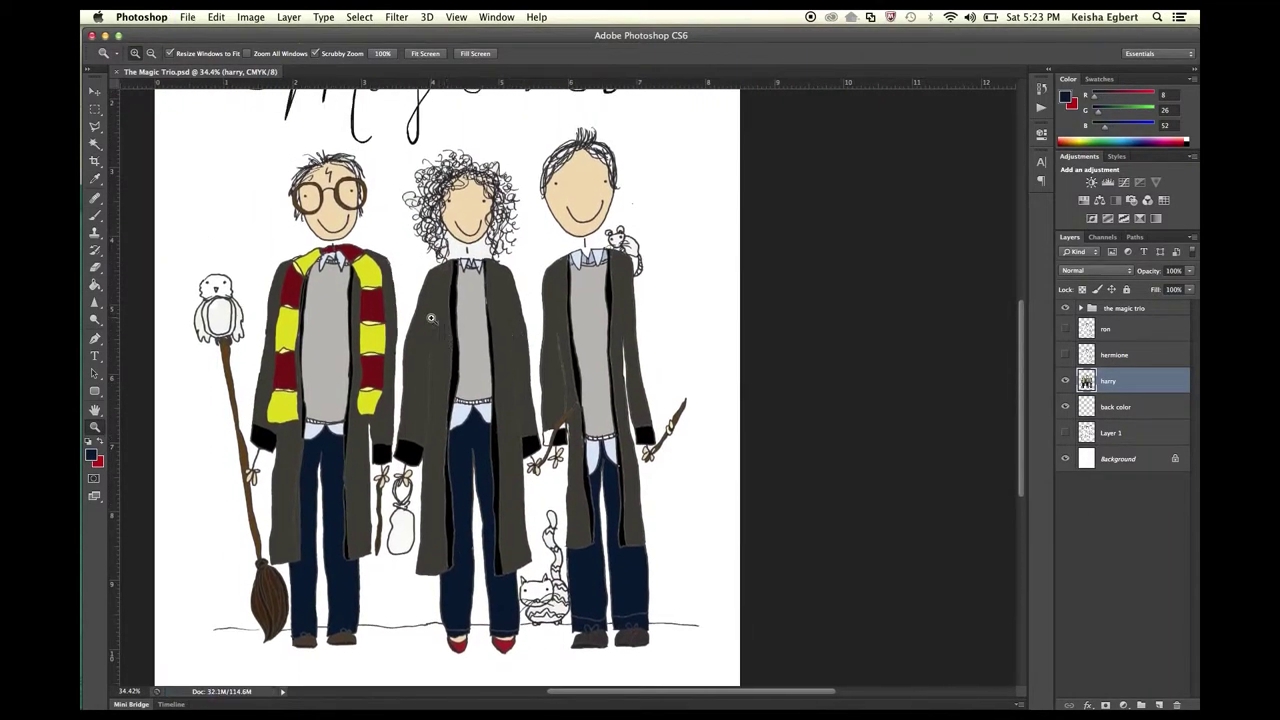
pyautogui.moveTo(190, 310); pyautogui.dragTo(290, 310)
pyautogui.click(92, 455)
pyautogui.click(1020, 253)
pyautogui.press('g')
pyautogui.click(240, 420)
pyautogui.click(488, 487)
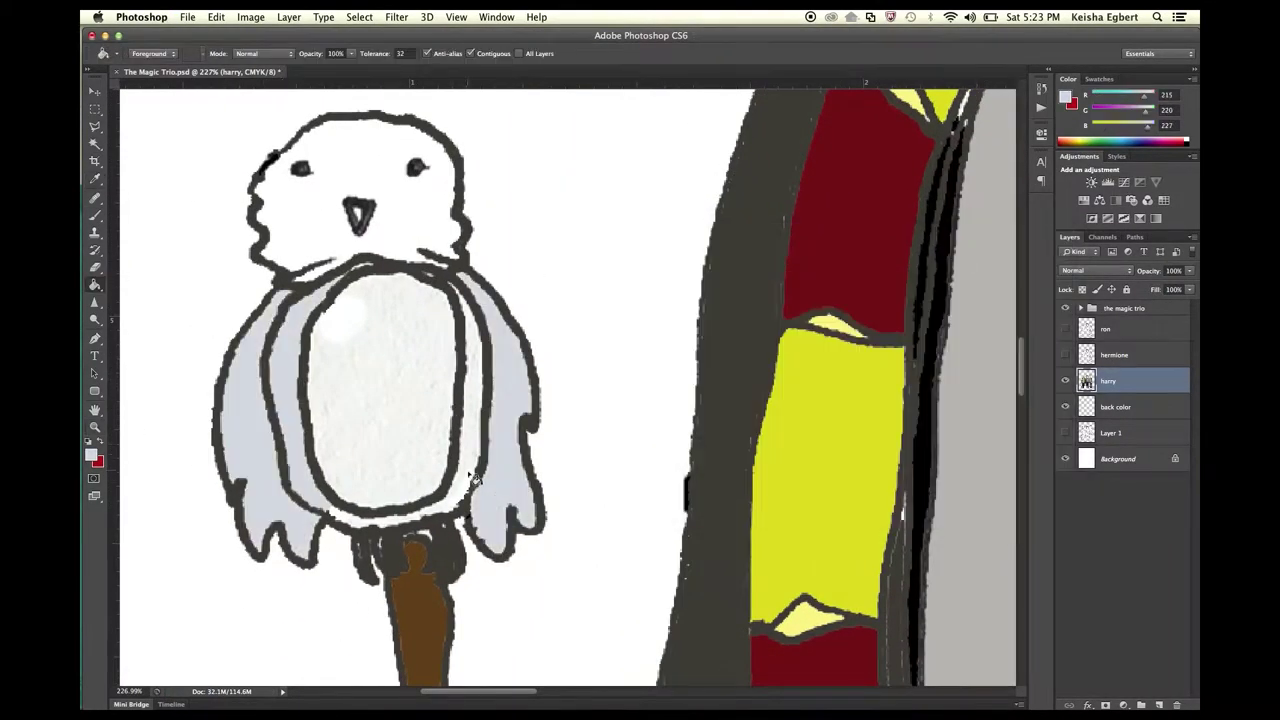
pyautogui.click(302, 247)
pyautogui.click(356, 334)
# Fill the owl's beak light yellow
pyautogui.click(92, 455)
pyautogui.click(814, 280)
pyautogui.click(1020, 253)
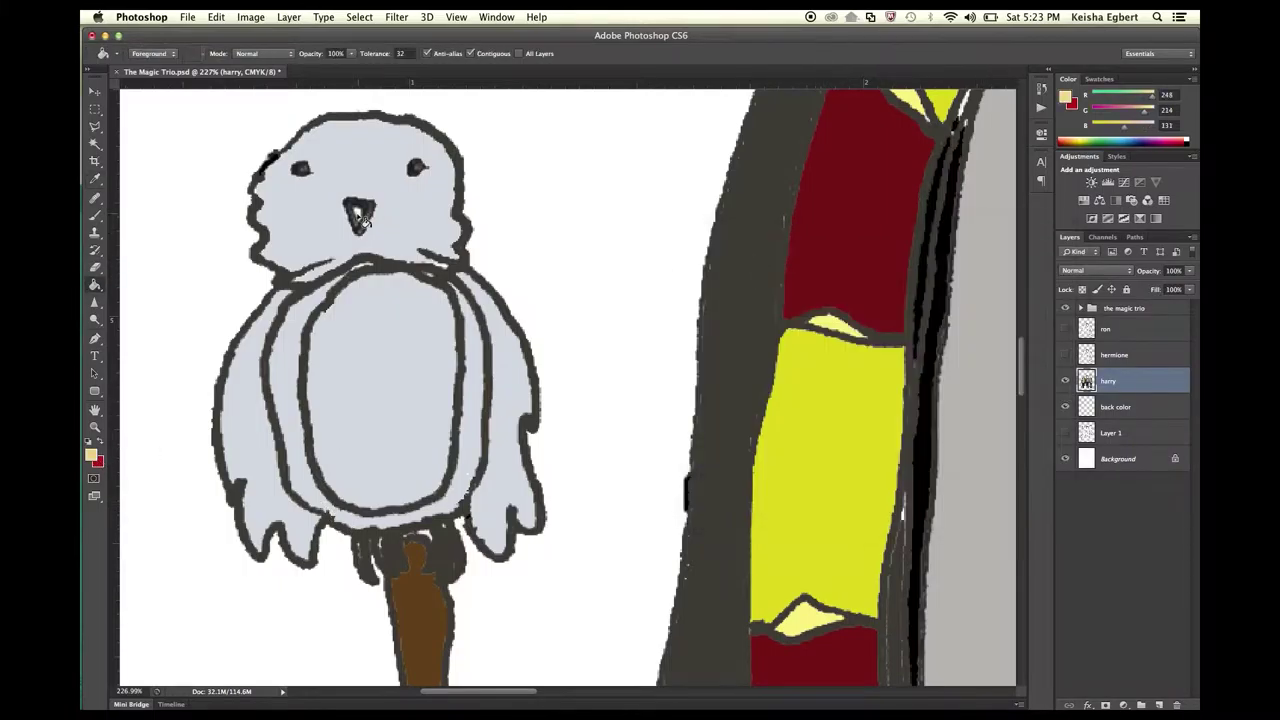
pyautogui.click(360, 215)
# Erase highlight streaks on the wings and belly, then the left cheek with a smaller eraser
pyautogui.press('e')
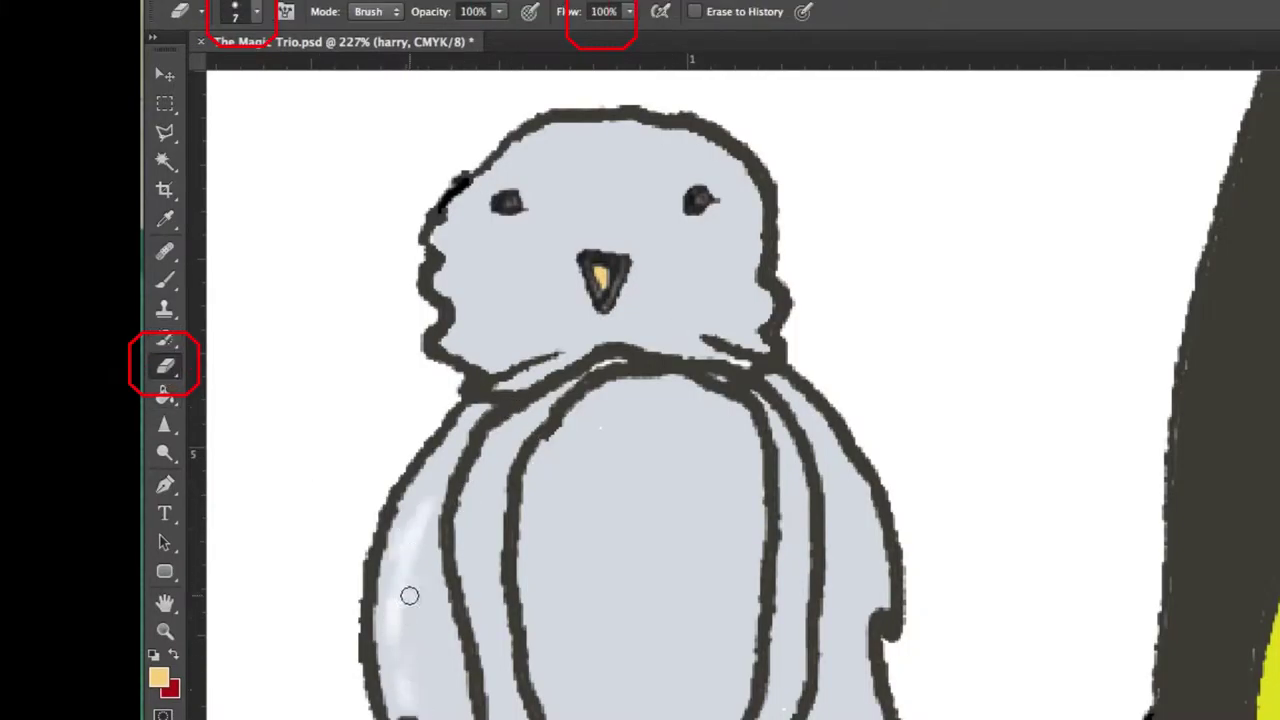
pyautogui.moveTo(409, 596); pyautogui.dragTo(430, 712)
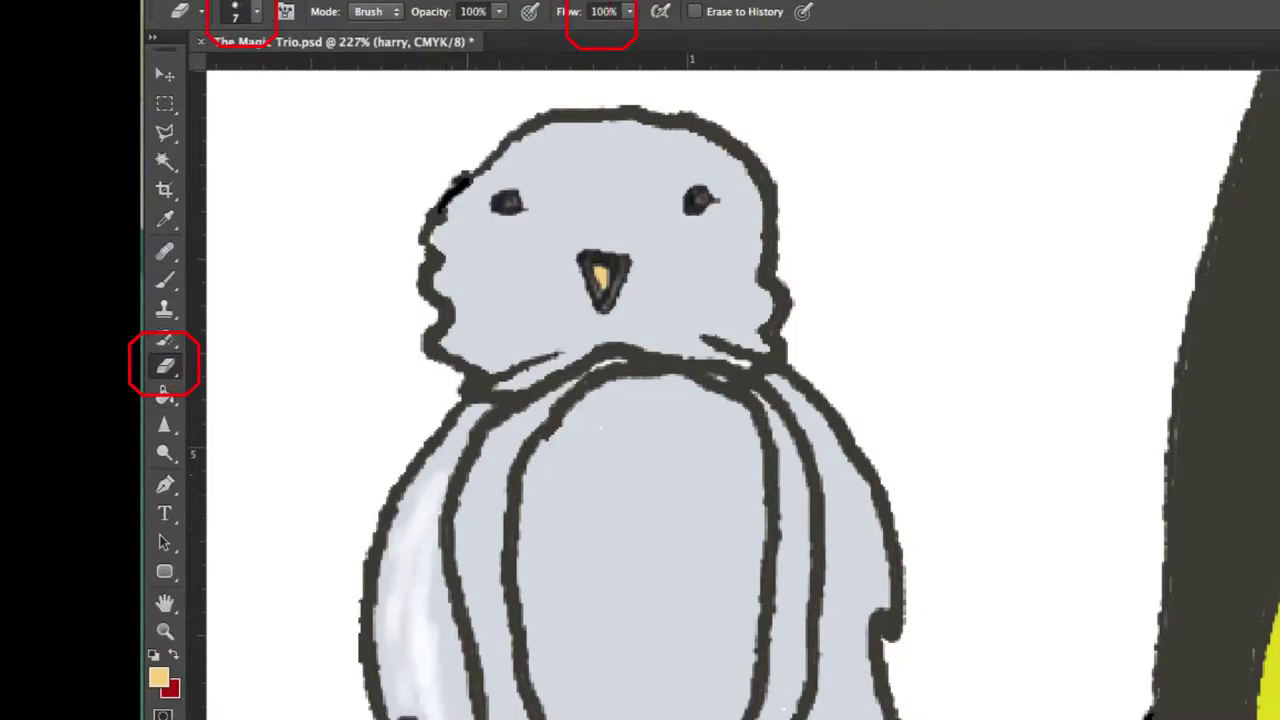
pyautogui.moveTo(515, 425)
pyautogui.mouseDown()
pyautogui.moveTo(486, 566)
pyautogui.moveTo(480, 695)
pyautogui.mouseUp()
pyautogui.moveTo(777, 686); pyautogui.dragTo(795, 460)
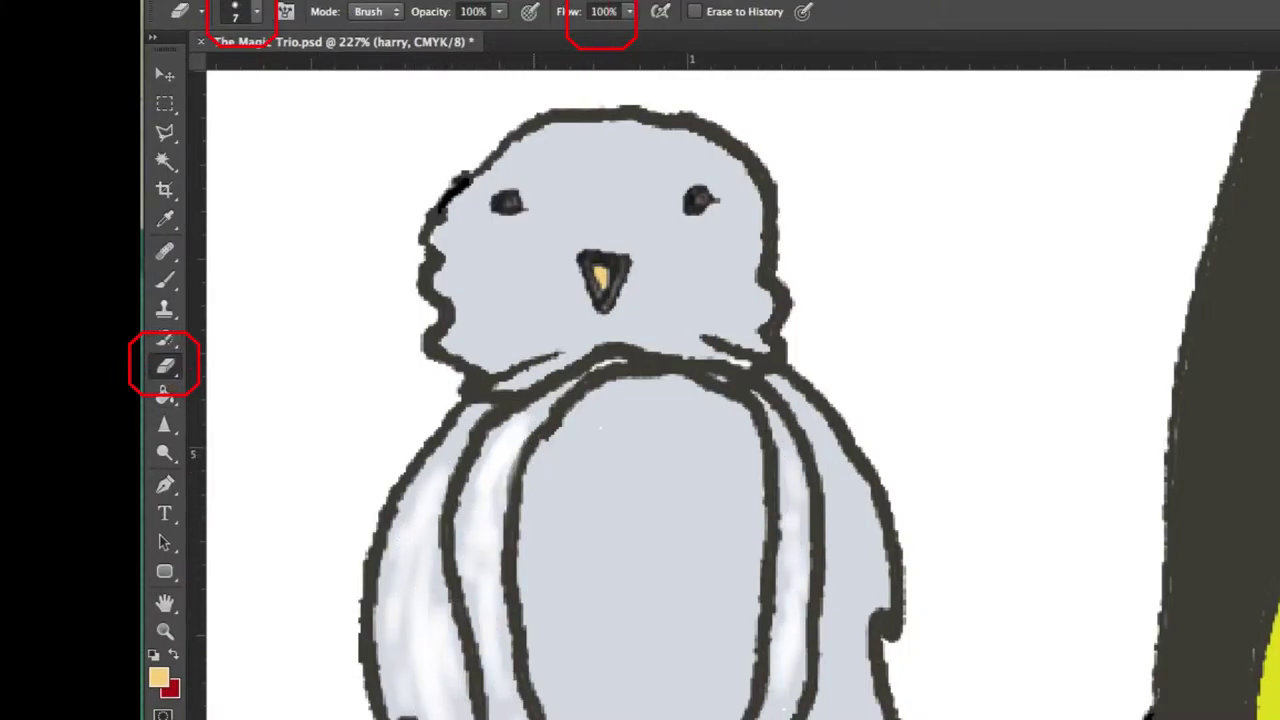
pyautogui.moveTo(823, 712)
pyautogui.mouseDown()
pyautogui.moveTo(857, 680)
pyautogui.moveTo(830, 420)
pyautogui.mouseUp()
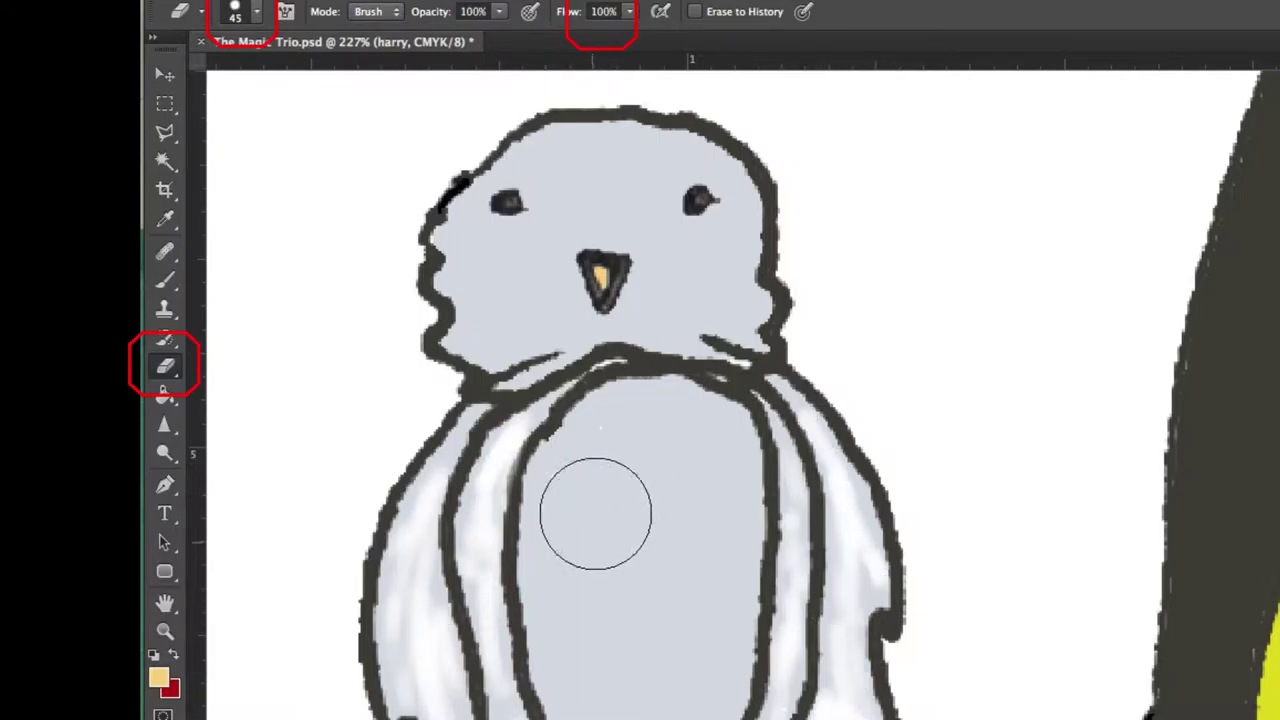
pyautogui.moveTo(595, 513); pyautogui.dragTo(614, 680)
pyautogui.press('[')
pyautogui.press('[')
pyautogui.press('[')
pyautogui.moveTo(466, 249)
pyautogui.mouseDown()
pyautogui.moveTo(517, 337)
pyautogui.moveTo(534, 212)
pyautogui.moveTo(580, 334)
pyautogui.moveTo(711, 297)
pyautogui.moveTo(534, 229)
pyautogui.moveTo(645, 205)
pyautogui.moveTo(570, 314)
pyautogui.mouseUp()
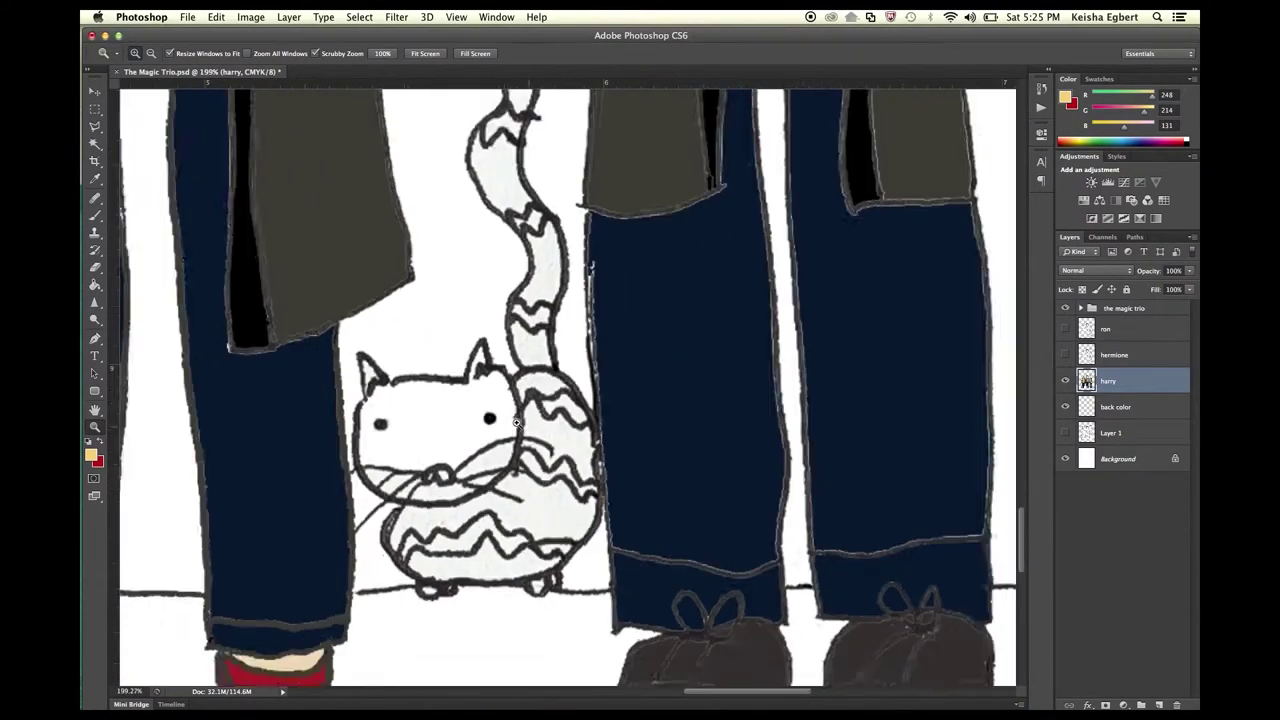
# Fill the cat's face, tail stripes and feet with orange shades
pyautogui.moveTo(516, 422); pyautogui.dragTo(470, 422)
pyautogui.press('g')
pyautogui.click(470, 495)
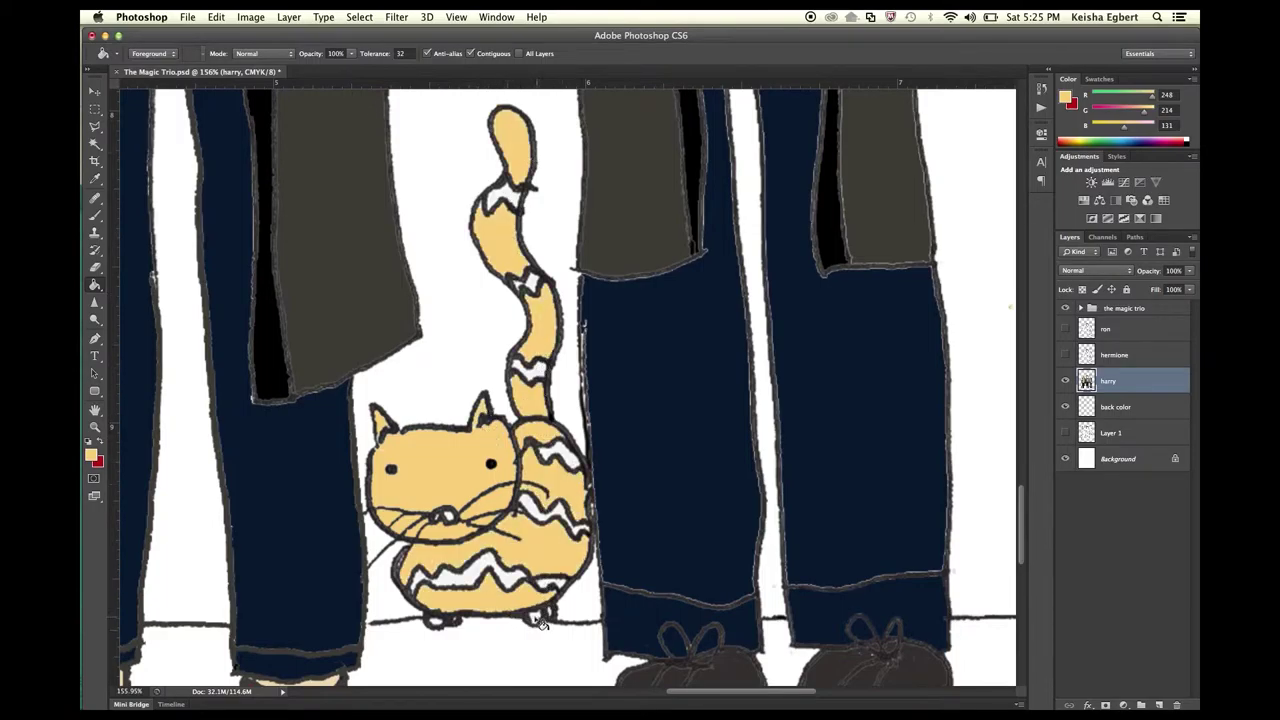
pyautogui.click(1003, 258)
pyautogui.press('g')
pyautogui.click(500, 198)
pyautogui.click(530, 284)
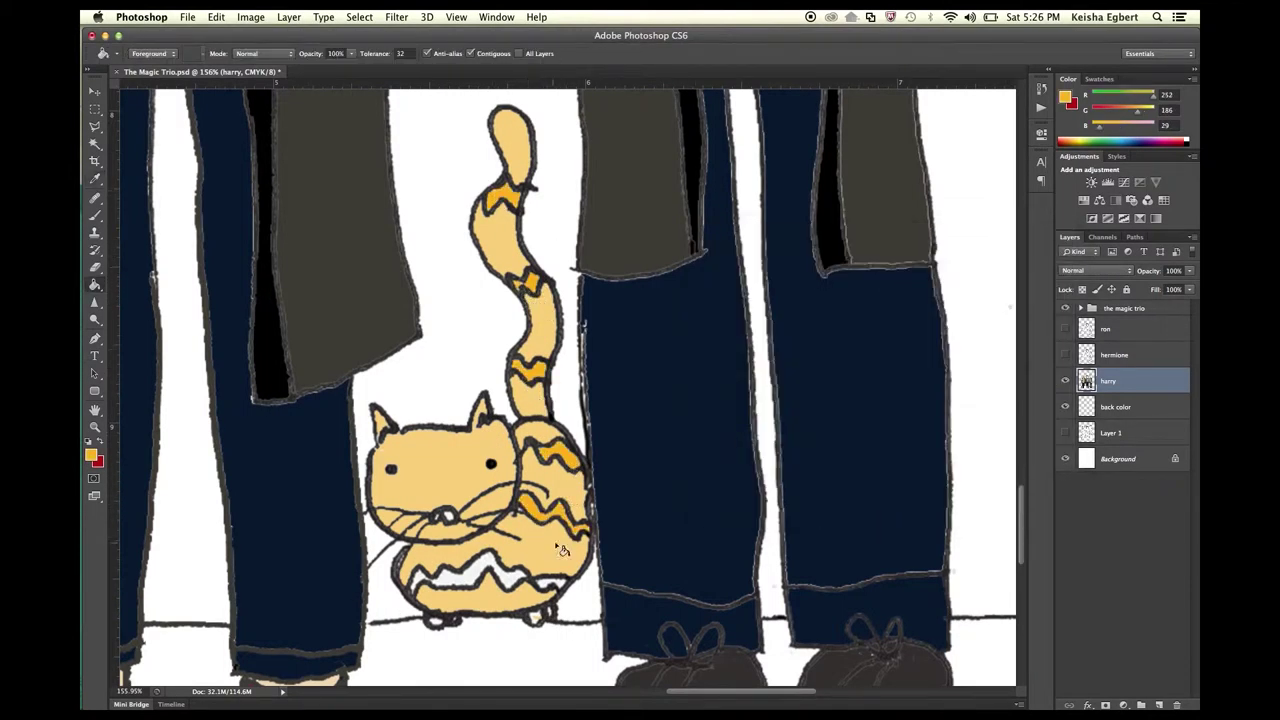
pyautogui.moveTo(565, 596); pyautogui.dragTo(640, 596)
pyautogui.click(372, 630)
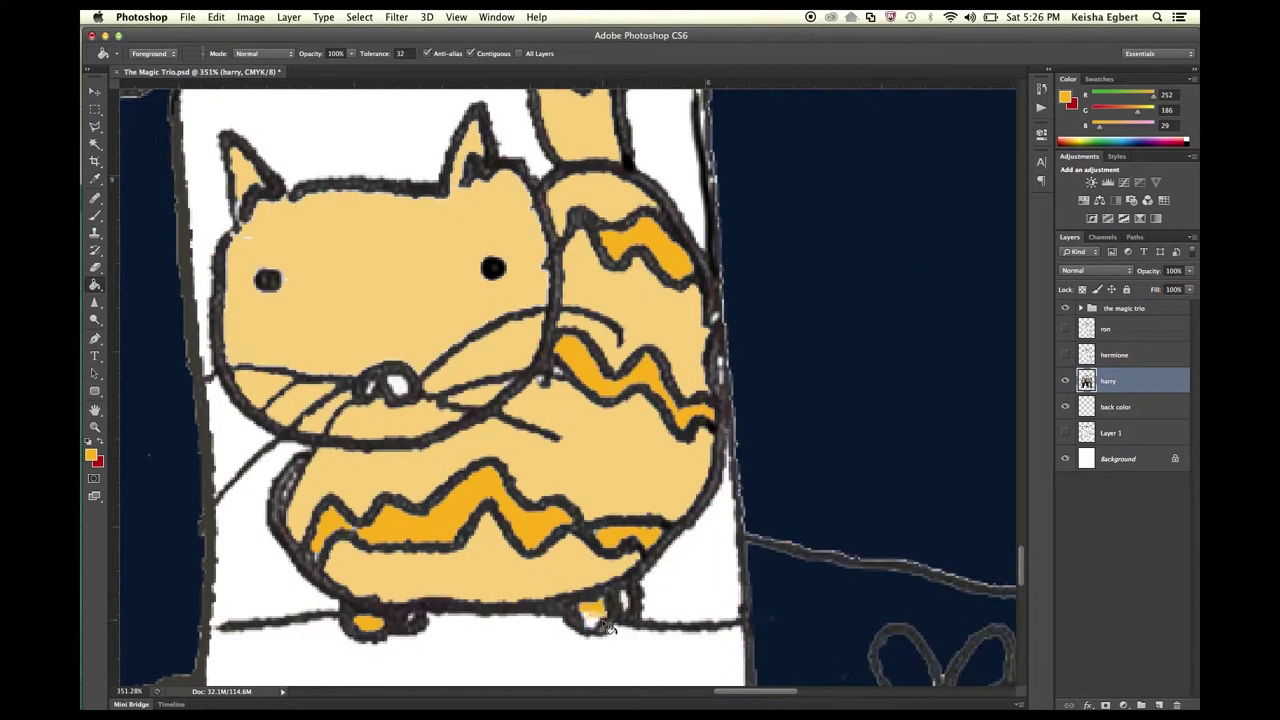
pyautogui.click(598, 620)
pyautogui.click(95, 215)
# Set the foreground colour to a light pink
pyautogui.click(91, 455)
pyautogui.click(894, 285)
pyautogui.click(741, 271)
pyautogui.click(1020, 251)
pyautogui.press('g')
pyautogui.scroll(-5, 395, 395)
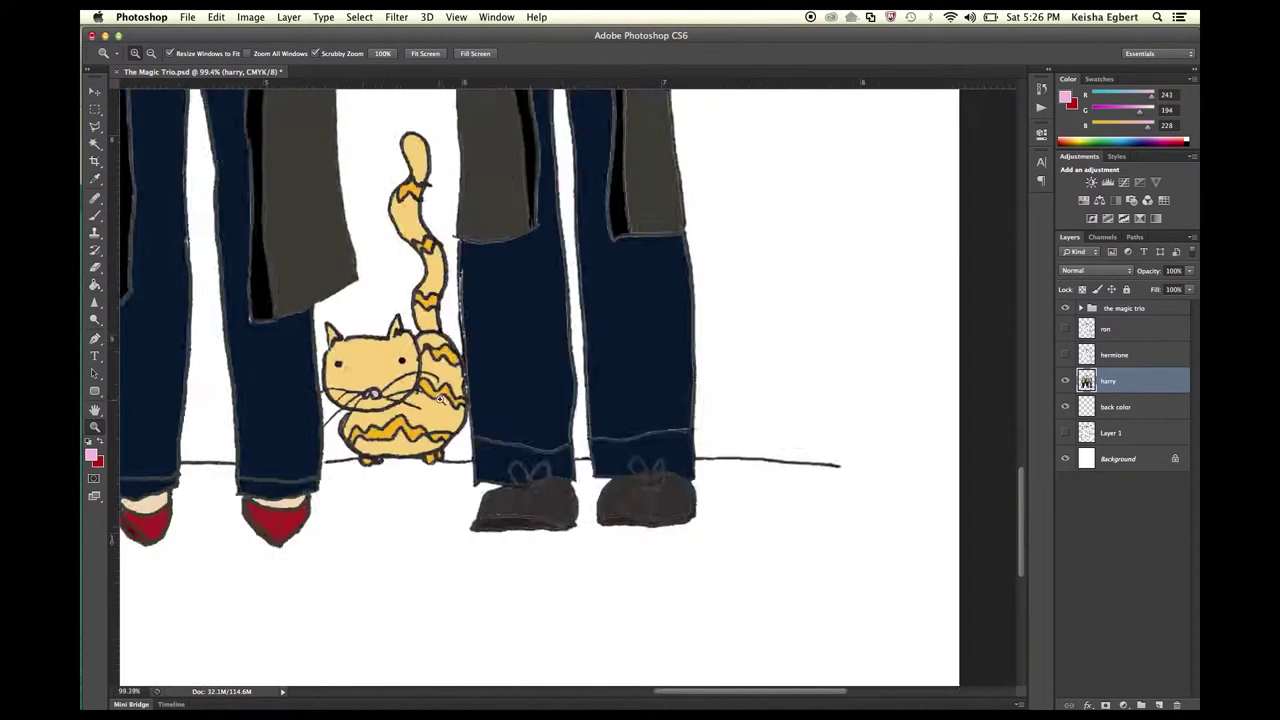
pyautogui.scroll(5, 400, 350)
# Fill the hanging sack with purple
pyautogui.press('i')
pyautogui.click(91, 455)
pyautogui.click(1019, 255)
pyautogui.press('g')
pyautogui.click(310, 373)
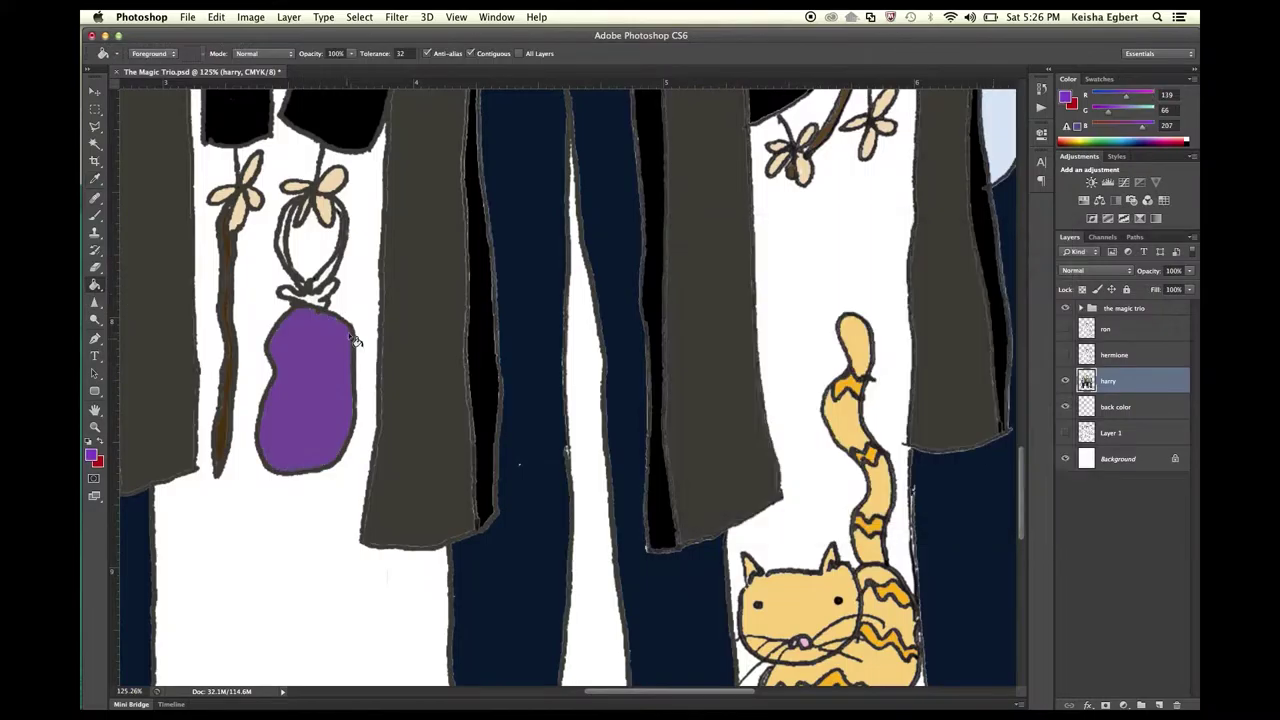
# Choose a darker purple for brushing the sack's drawstring
pyautogui.click(91, 455)
pyautogui.click(851, 340)
pyautogui.click(1019, 253)
pyautogui.press('b')
pyautogui.scroll(4, 292, 242)
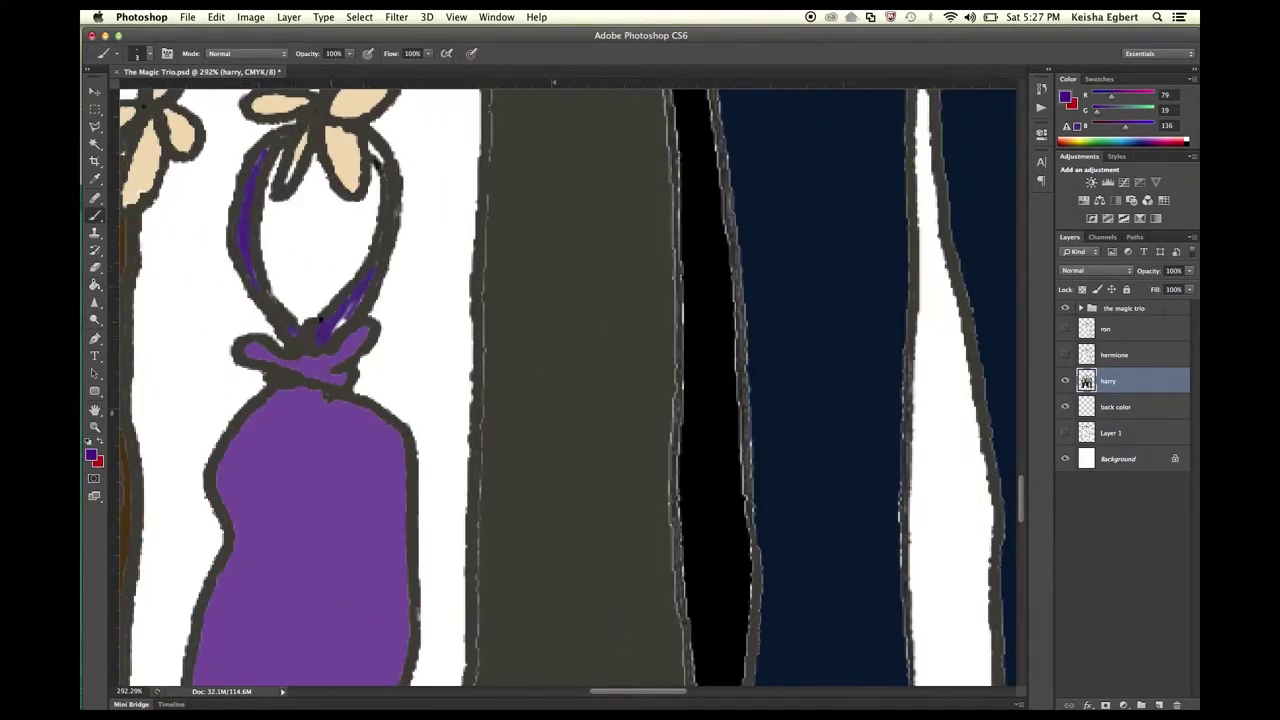
pyautogui.click(91, 455)
pyautogui.click(1019, 255)
# Sample the flowers' peach colour, then set the foreground colour to black
pyautogui.press('i')
pyautogui.scroll(-5, 400, 350)
pyautogui.click(380, 540)
pyautogui.click(91, 455)
pyautogui.click(1019, 255)
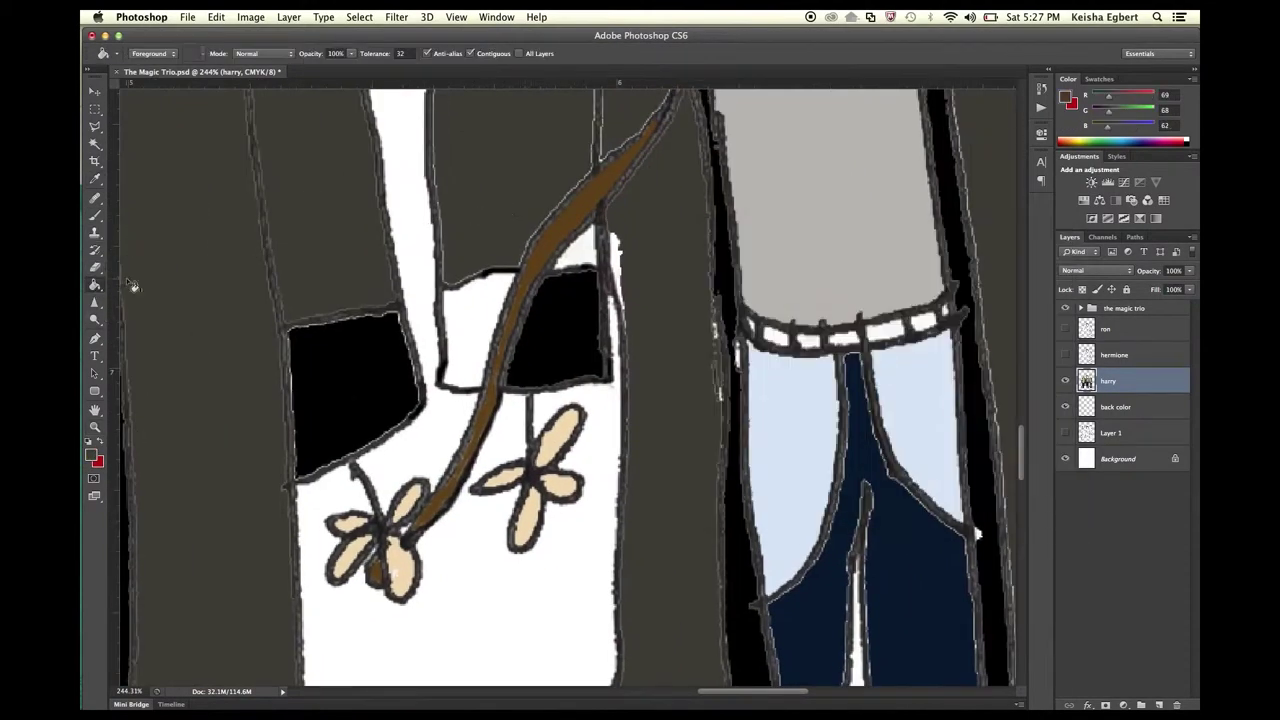
pyautogui.click(91, 455)
pyautogui.click(1019, 255)
# Sample the robe's dark grey and reopen the foreground colour chooser
pyautogui.press('z')
pyautogui.scroll(2, 495, 207)
pyautogui.press('b')
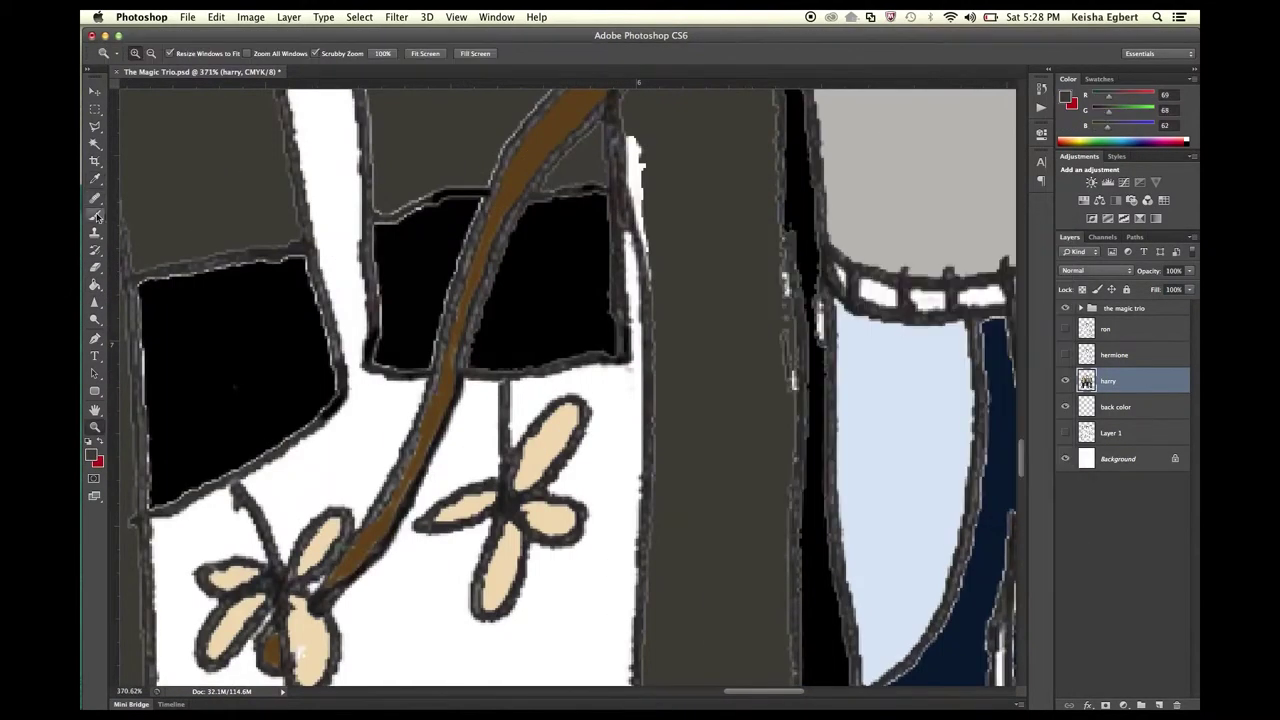
pyautogui.keyDown('alt'); pyautogui.click(640, 242); pyautogui.keyUp('alt')
pyautogui.press('i')
pyautogui.scroll(-3, 640, 380)
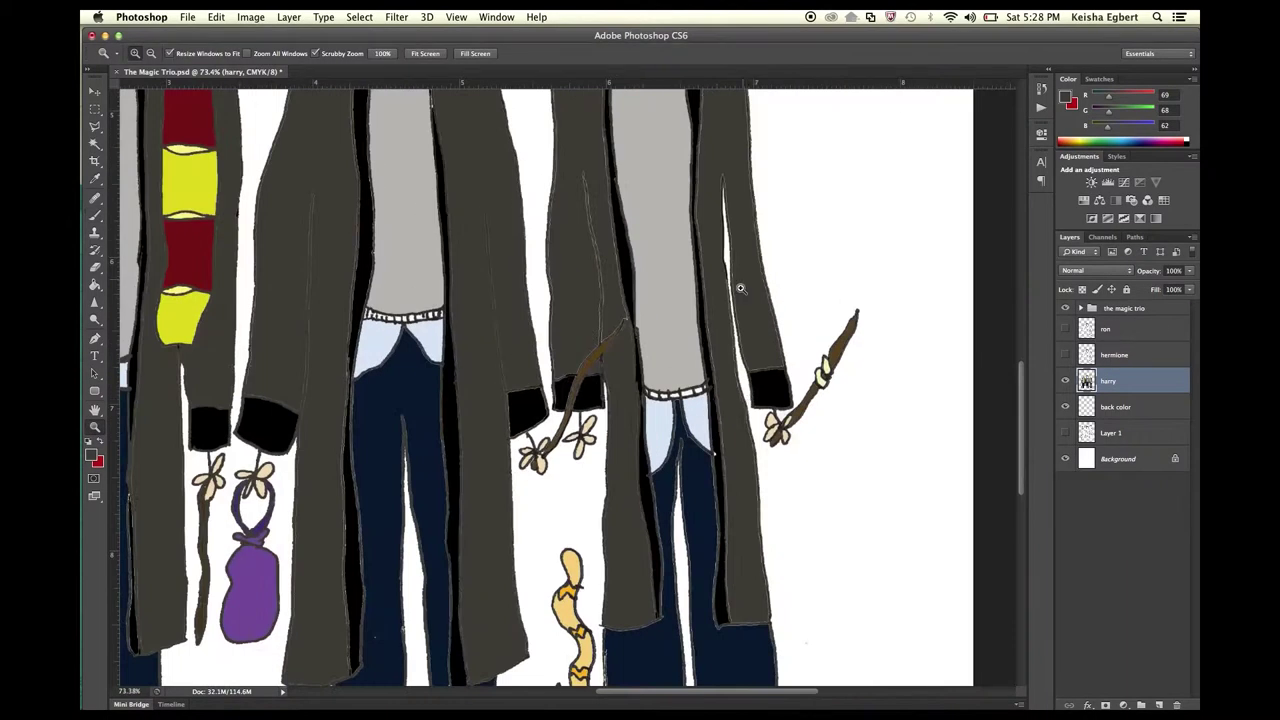
pyautogui.scroll(2, 640, 380)
pyautogui.click(91, 455)
# Fill the rat's head and body brown
pyautogui.click(998, 260)
pyautogui.press('g')
pyautogui.click(540, 300)
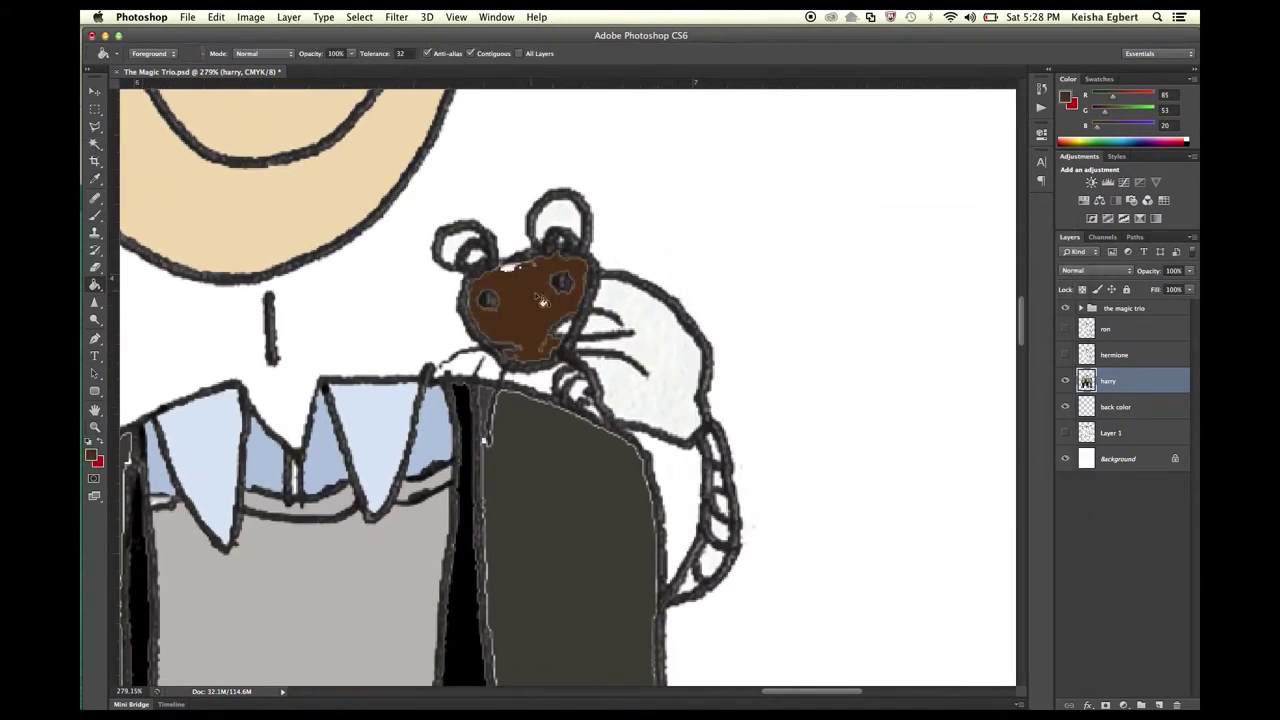
pyautogui.scroll(1, 562, 333)
pyautogui.keyDown('alt'); pyautogui.click(509, 262); pyautogui.keyUp('alt')
pyautogui.click(612, 331)
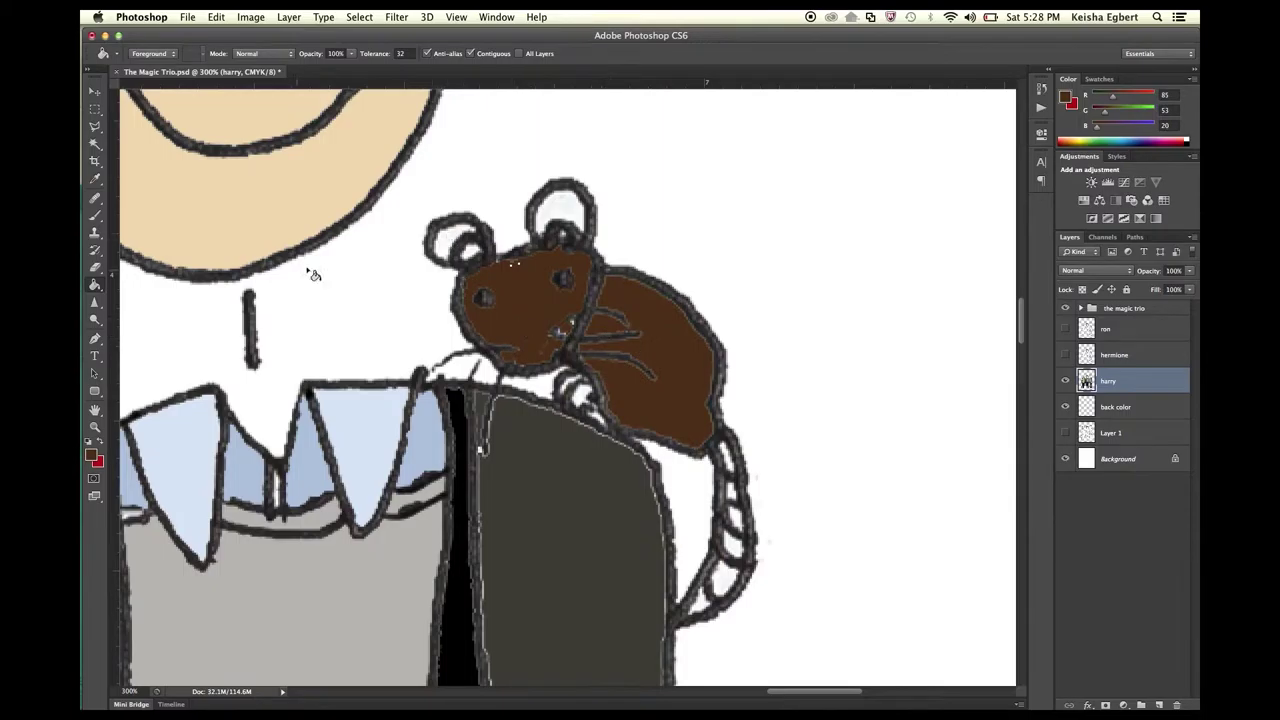
# Fill the rat's inner ears and tail segments pink, then save and zoom out
pyautogui.click(91, 455)
pyautogui.click(814, 366)
pyautogui.click(1020, 251)
pyautogui.click(469, 253)
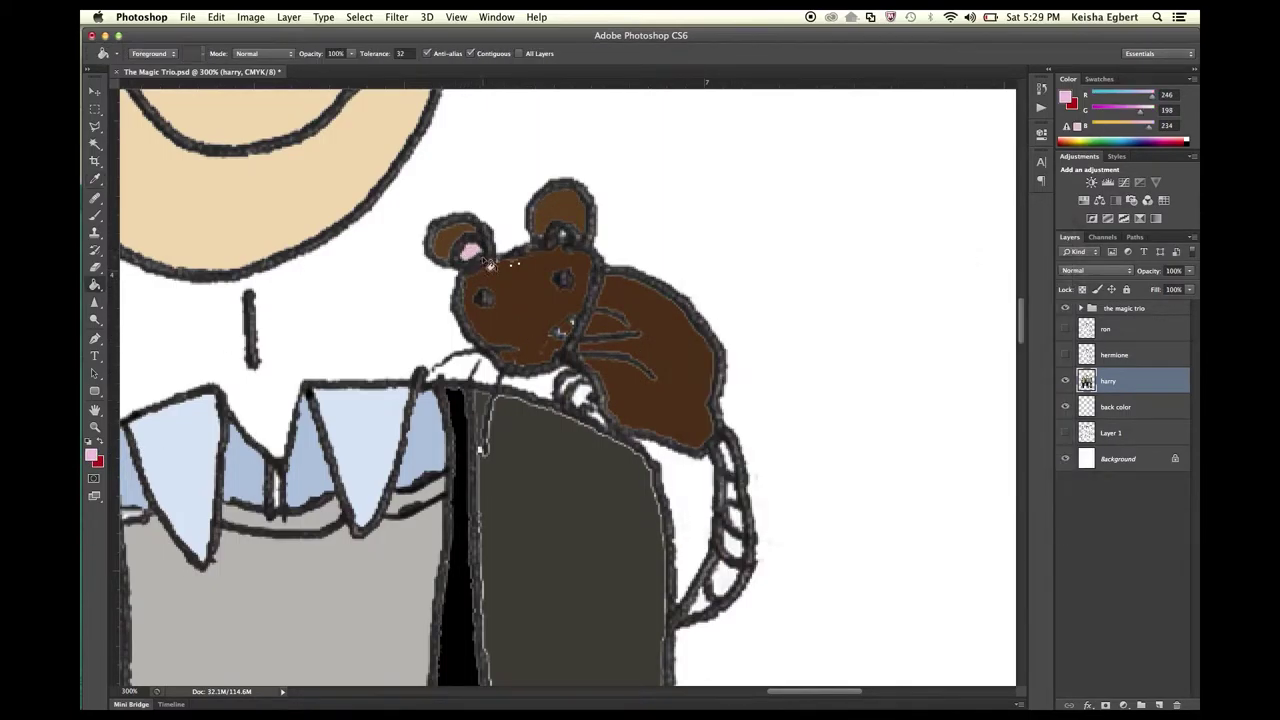
pyautogui.click(91, 455)
pyautogui.click(897, 421)
pyautogui.click(1020, 251)
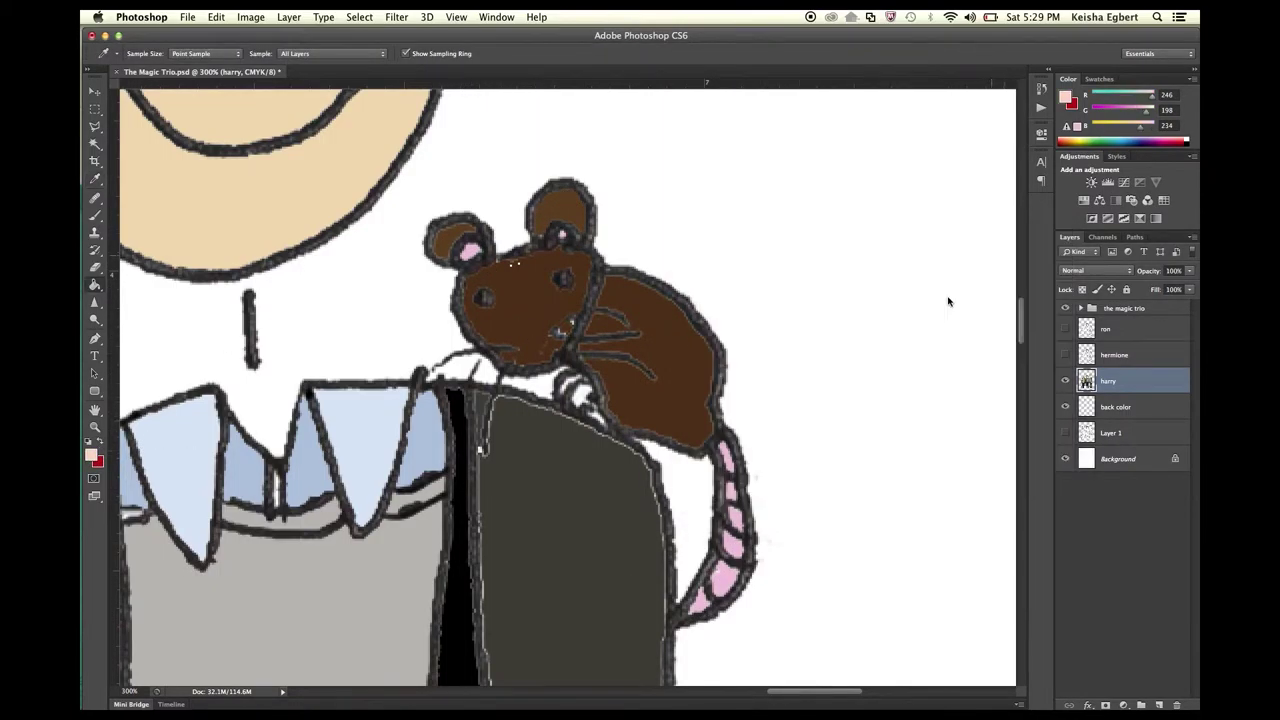
pyautogui.click(722, 585)
pyautogui.click(738, 545)
pyautogui.click(735, 505)
pyautogui.press('z')
pyautogui.hotkey('ctrl', '0')
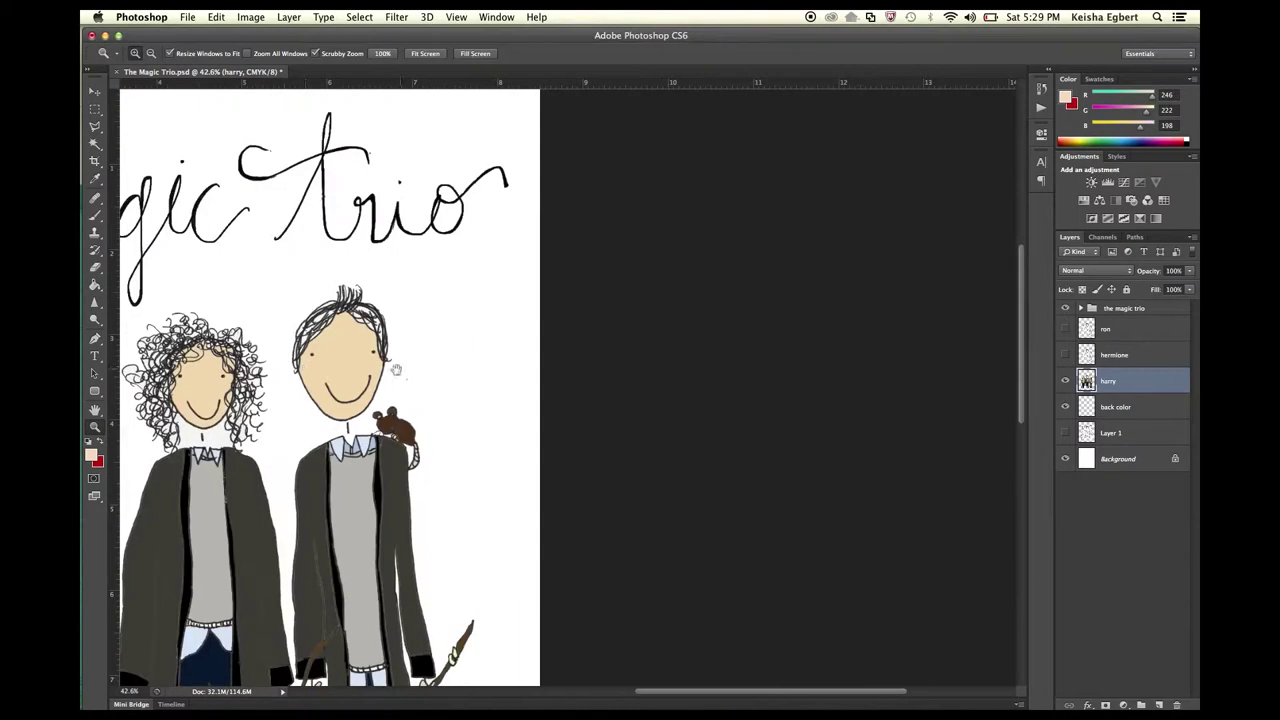
# Brush brown strokes over the right boy's spiky hair
pyautogui.hotkey('ctrl', 's')
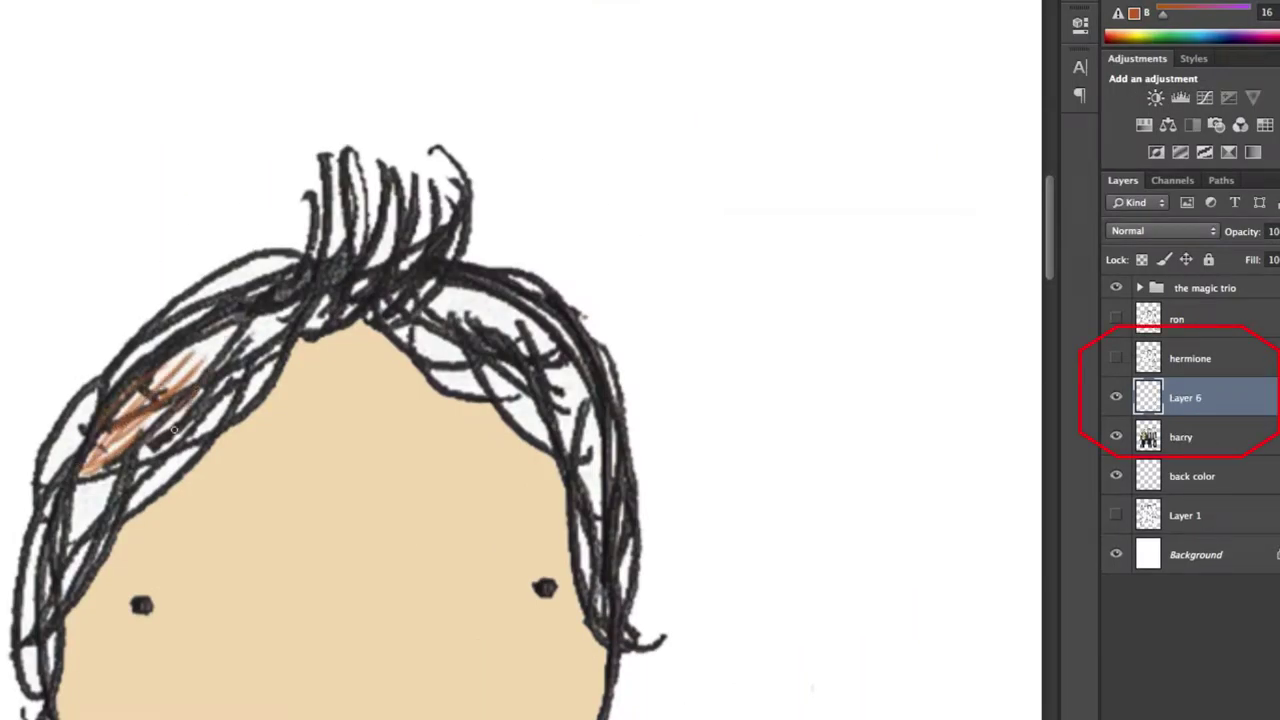
pyautogui.moveTo(174, 430); pyautogui.dragTo(40, 580)
pyautogui.moveTo(36, 520); pyautogui.dragTo(90, 660)
pyautogui.moveTo(285, 265); pyautogui.dragTo(150, 410)
pyautogui.moveTo(250, 380); pyautogui.dragTo(100, 510)
pyautogui.moveTo(315, 160)
pyautogui.mouseDown()
pyautogui.moveTo(410, 300)
pyautogui.moveTo(510, 400)
pyautogui.mouseUp()
pyautogui.moveTo(480, 290); pyautogui.dragTo(595, 480)
pyautogui.moveTo(590, 620)
pyautogui.mouseDown()
pyautogui.moveTo(605, 465)
pyautogui.moveTo(650, 640)
pyautogui.mouseUp()
pyautogui.moveTo(270, 320); pyautogui.dragTo(90, 460)
pyautogui.moveTo(425, 165); pyautogui.dragTo(430, 250)
# Hide the brown strokes on Layer 6 and shift the foreground hue to reddish-brown
pyautogui.hotkey('alt', '[')
pyautogui.click(1116, 397)
pyautogui.click(1133, 12)
pyautogui.moveTo(857, 454); pyautogui.dragTo(857, 469)
pyautogui.click(1046, 208)
# Paint dark red over the hair's left side, top and spikes
pyautogui.moveTo(235, 330)
pyautogui.mouseDown()
pyautogui.moveTo(85, 470)
pyautogui.moveTo(70, 592)
pyautogui.mouseUp()
pyautogui.moveTo(290, 308)
pyautogui.mouseDown()
pyautogui.moveTo(220, 410)
pyautogui.moveTo(60, 448)
pyautogui.moveTo(35, 630)
pyautogui.mouseUp()
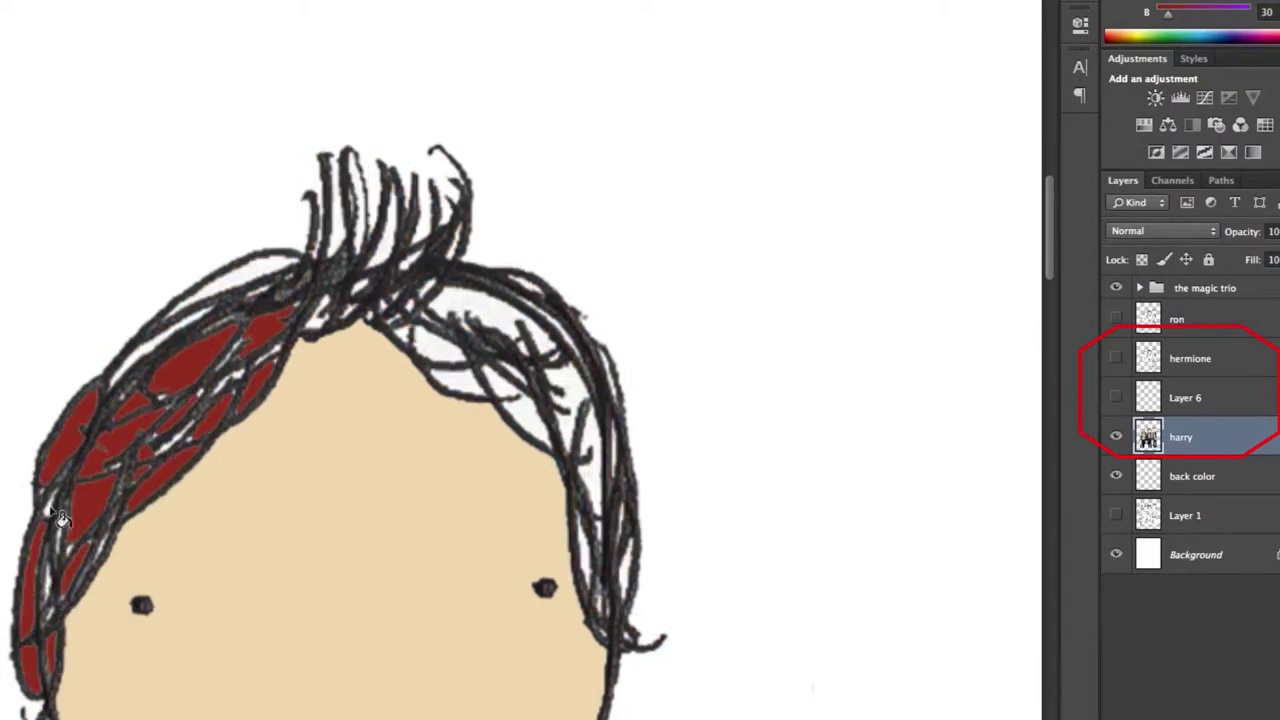
pyautogui.moveTo(170, 315); pyautogui.dragTo(300, 258)
pyautogui.moveTo(430, 300); pyautogui.dragTo(555, 345)
pyautogui.moveTo(410, 190); pyautogui.dragTo(370, 280)
pyautogui.moveTo(355, 155); pyautogui.dragTo(360, 250)
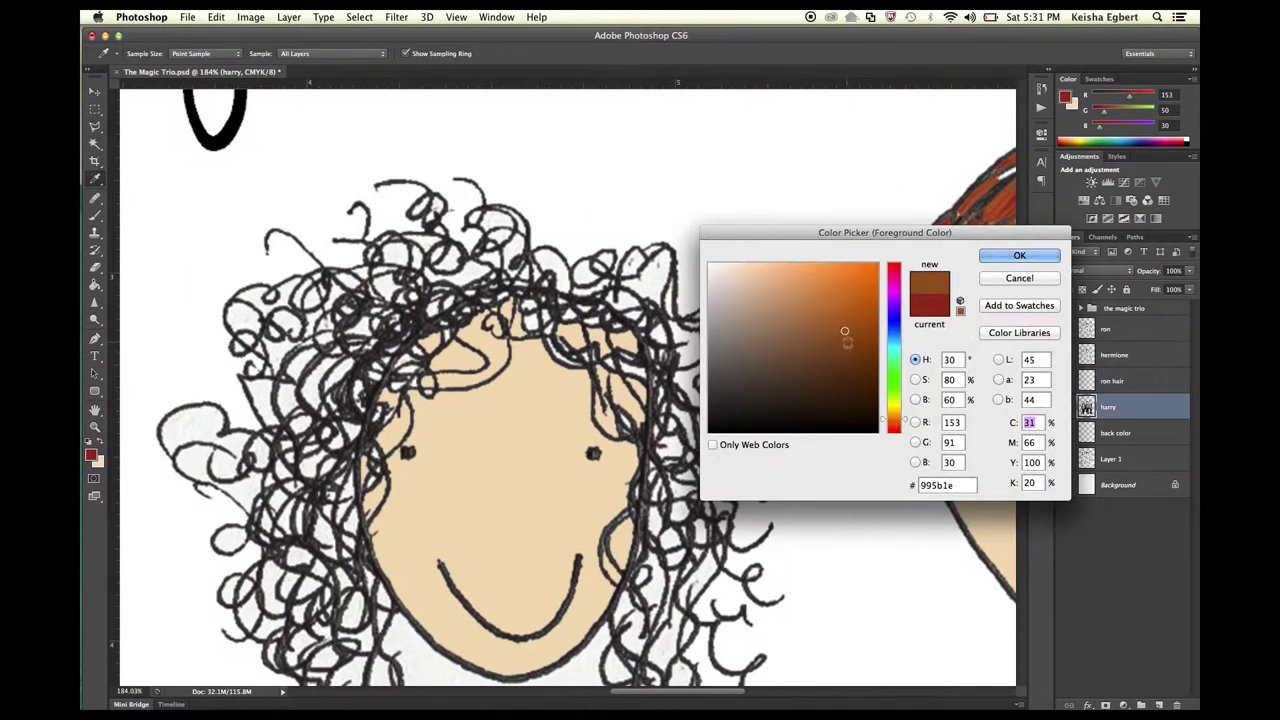
# Fill a gap in the curly hair with darker brown
pyautogui.click(854, 358)
pyautogui.press('Return')
pyautogui.press('g')
pyautogui.click(364, 468)
# Paint-bucket dark brown into the top and left curl gaps, undoing a fill that spilled onto the lines
pyautogui.click(517, 310)
pyautogui.click(450, 230)
pyautogui.hotkey('ctrl', 'z')
pyautogui.click(555, 268)
pyautogui.click(645, 277)
pyautogui.click(675, 440)
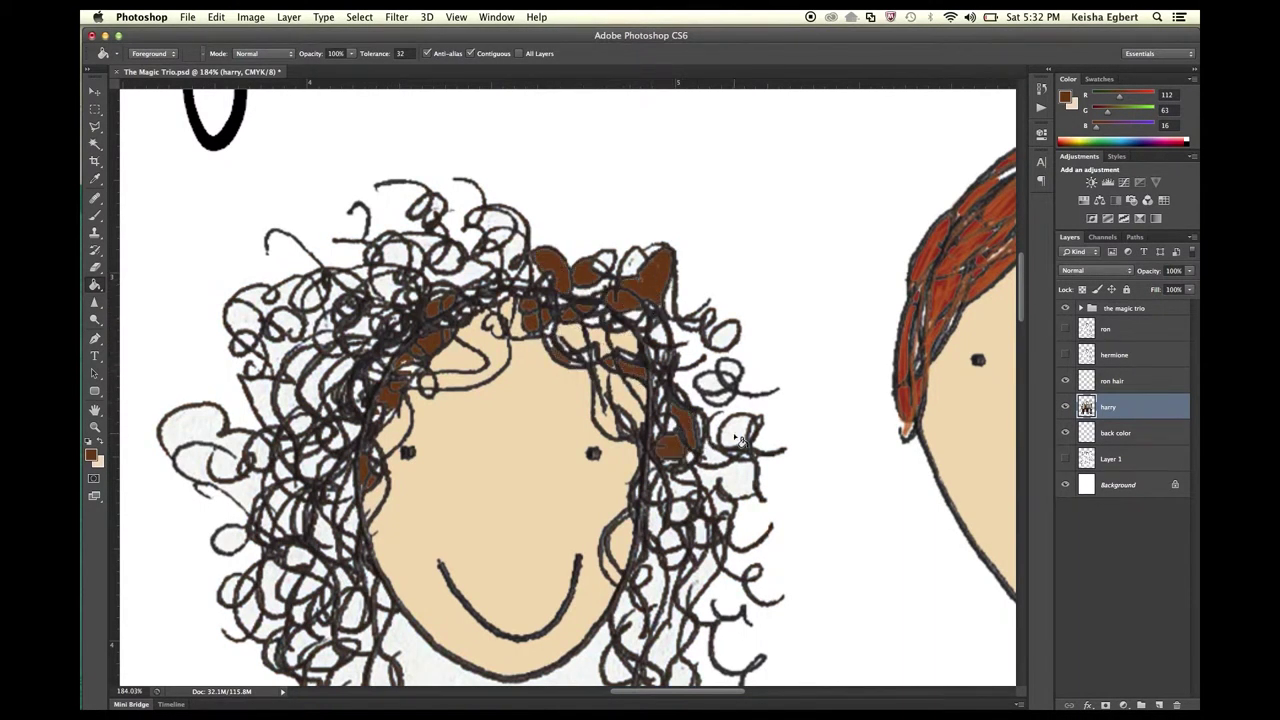
pyautogui.click(352, 500)
pyautogui.click(325, 535)
pyautogui.click(314, 465)
pyautogui.click(320, 385)
pyautogui.click(338, 374)
pyautogui.click(262, 400)
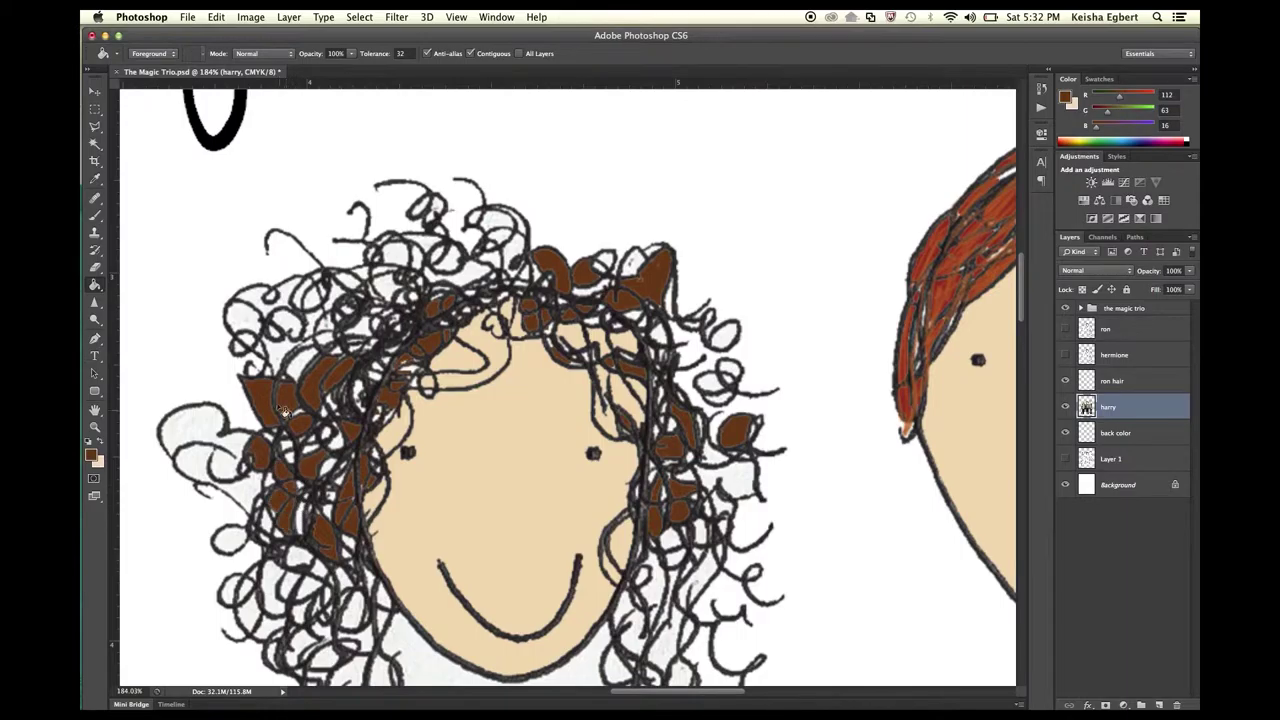
# Fill the remaining curl gaps on the top, right and left, including the large far-left curl
pyautogui.click(455, 270)
pyautogui.click(285, 300)
pyautogui.click(395, 255)
pyautogui.scroll(-3, 400, 300)
pyautogui.click(722, 256)
pyautogui.click(660, 498)
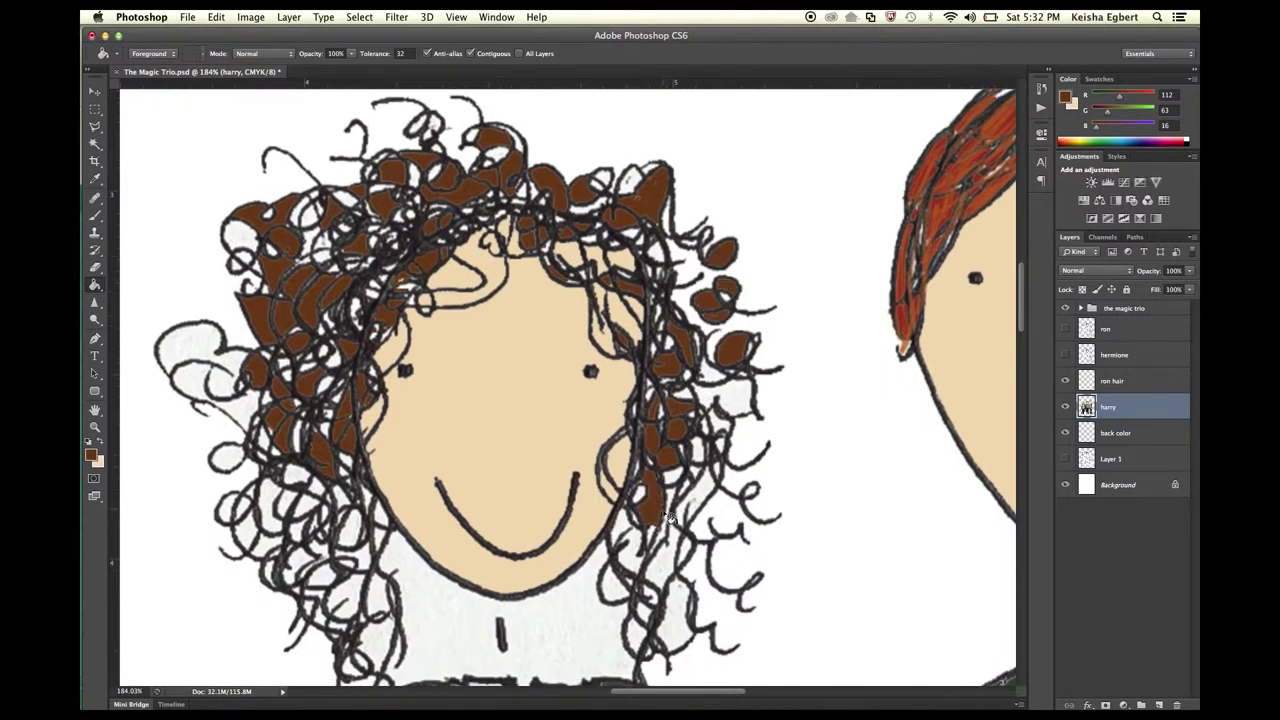
pyautogui.click(615, 583)
pyautogui.click(660, 555)
pyautogui.click(345, 595)
pyautogui.click(310, 495)
pyautogui.click(258, 530)
pyautogui.click(215, 365)
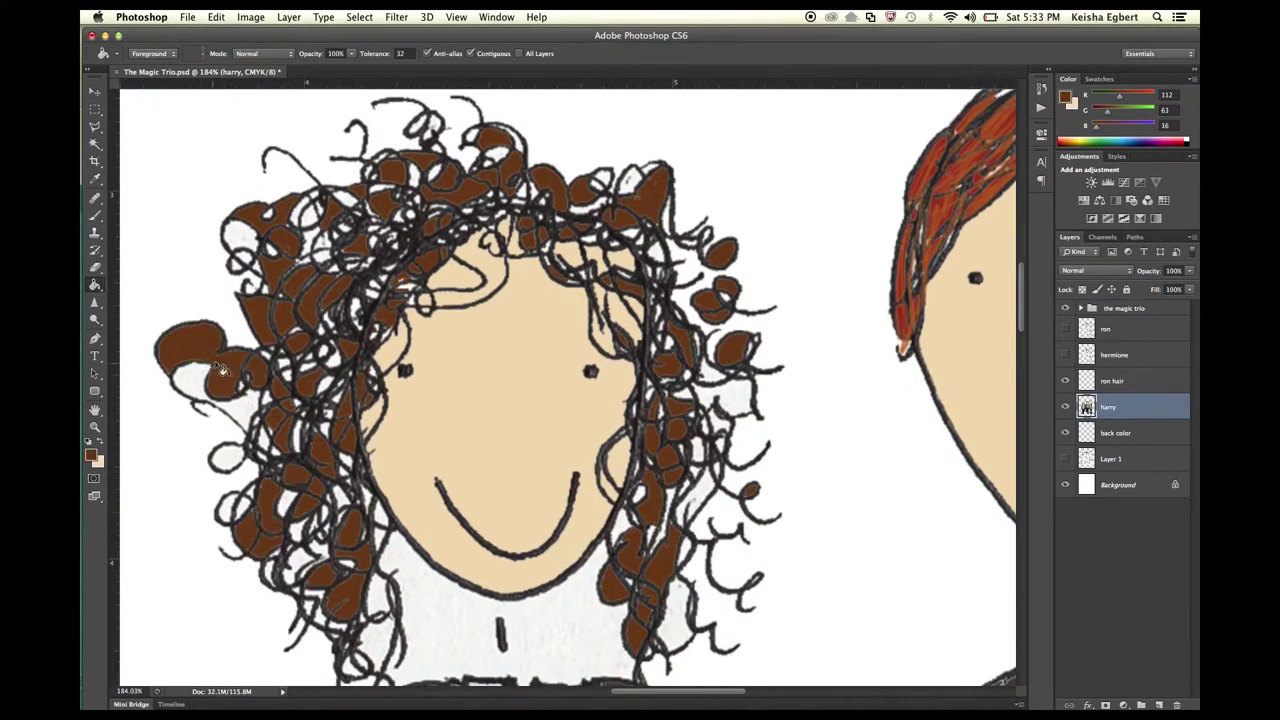
# On a new layer, start brushing lighter brown strands into the curls
pyautogui.press('z')
pyautogui.scroll(-2, 325, 243)
pyautogui.scroll(-2, 325, 243)
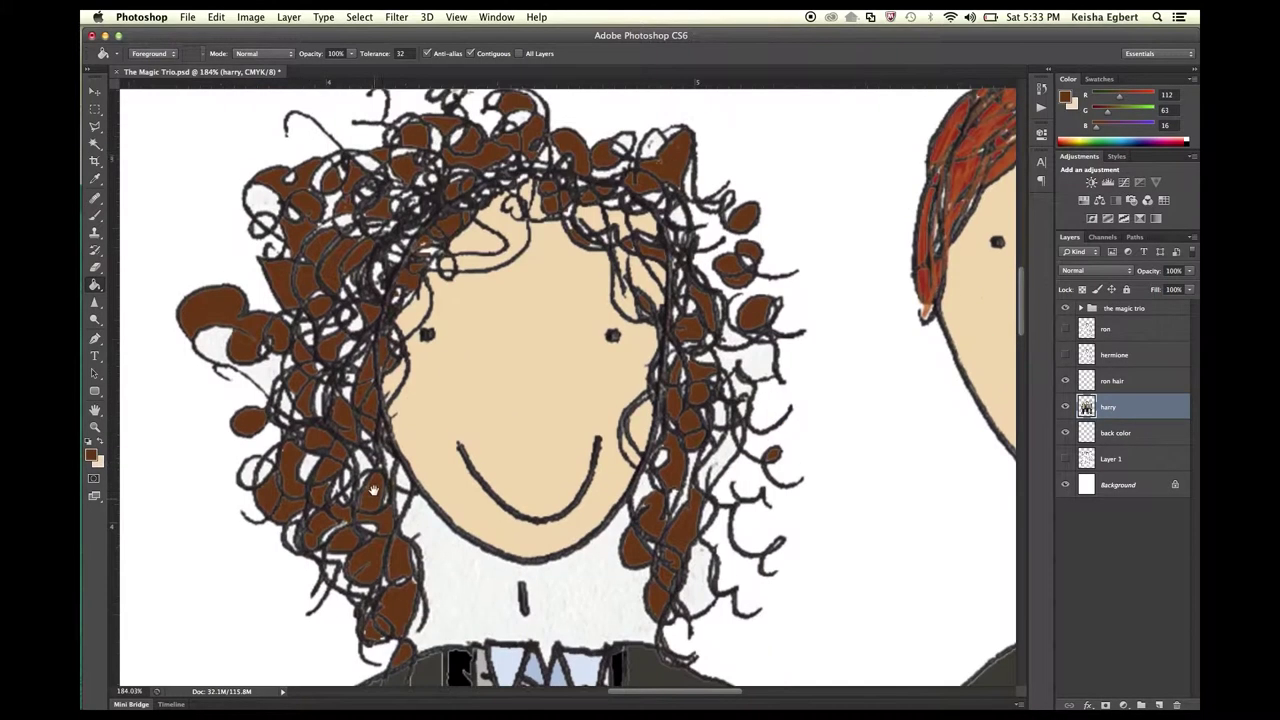
pyautogui.click(1160, 703)
pyautogui.click(91, 455)
pyautogui.click(860, 352)
pyautogui.click(1022, 254)
pyautogui.press('b')
pyautogui.moveTo(418, 298); pyautogui.dragTo(457, 290)
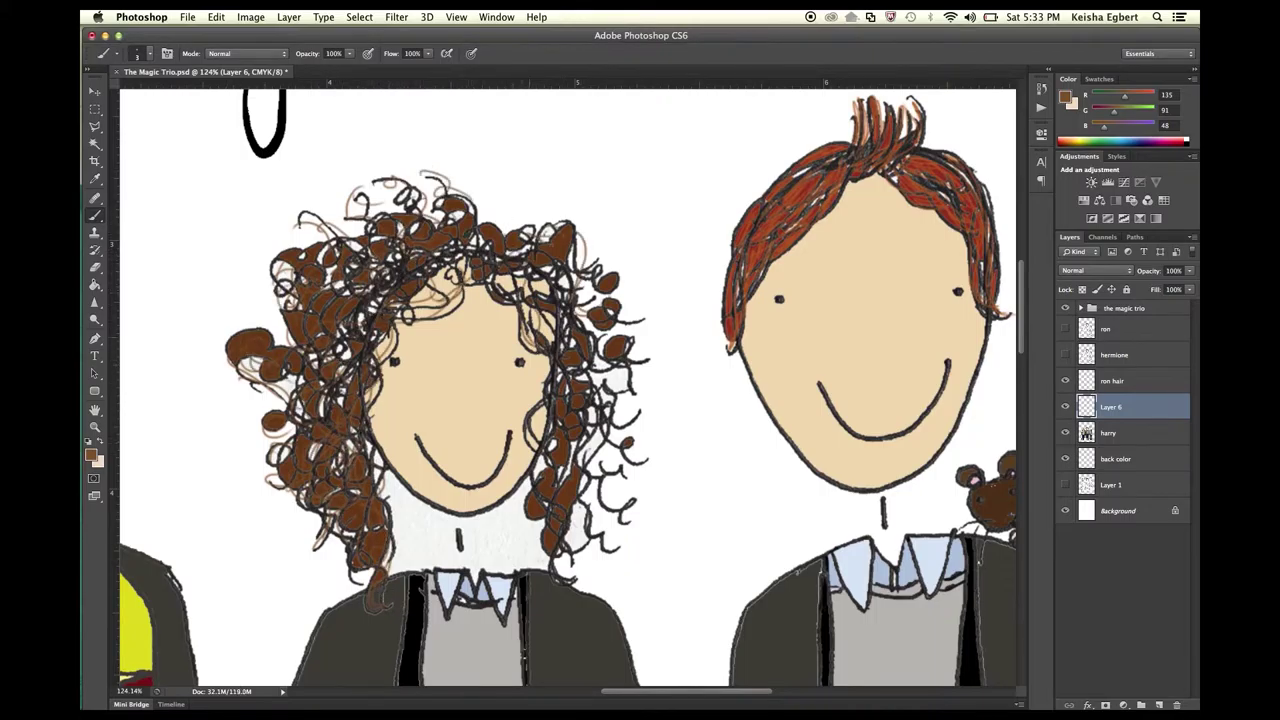
# Brush light-brown curls along the right side of the hair, then view the whole image
pyautogui.moveTo(630, 380); pyautogui.dragTo(575, 550)
pyautogui.moveTo(635, 440); pyautogui.dragTo(565, 570)
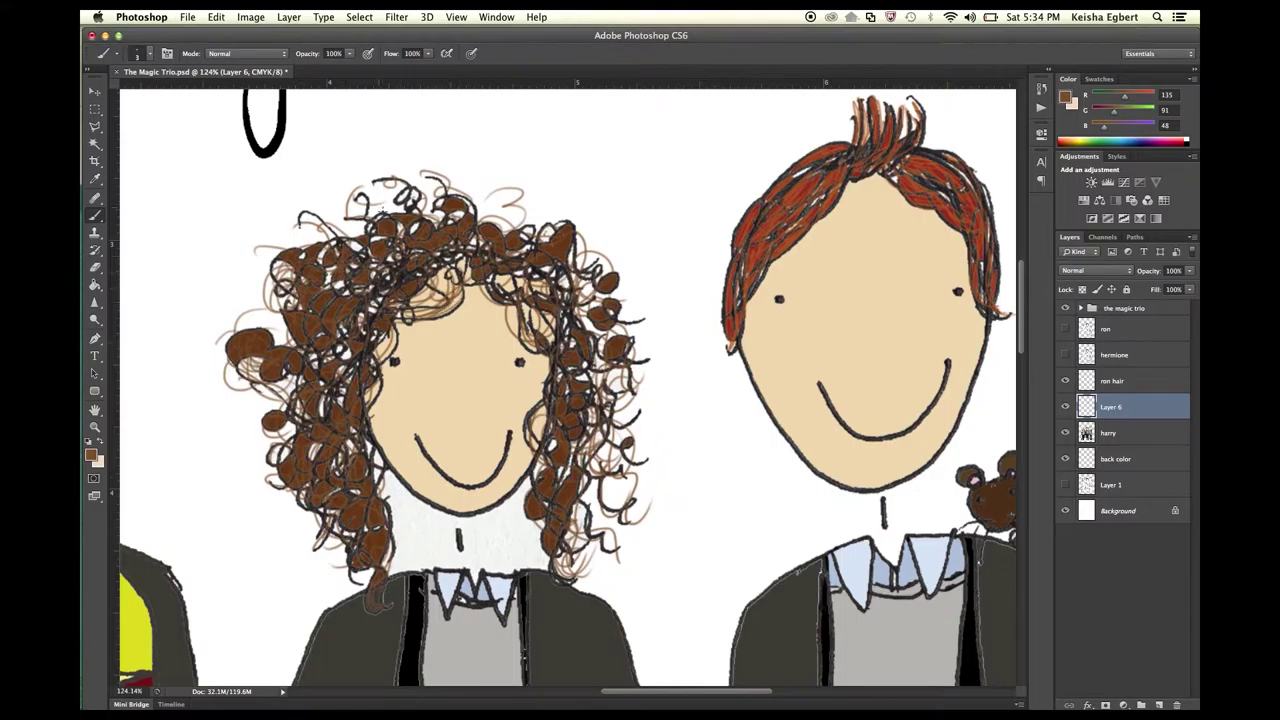
pyautogui.hotkey('ctrl', '0')
pyautogui.scroll(3, 330, 340)
# Pick a dark colour for the glasses and add a new Layer 7 above the harry layer
pyautogui.click(1108, 433)
pyautogui.click(91, 455)
pyautogui.click(1020, 254)
pyautogui.click(1159, 705)
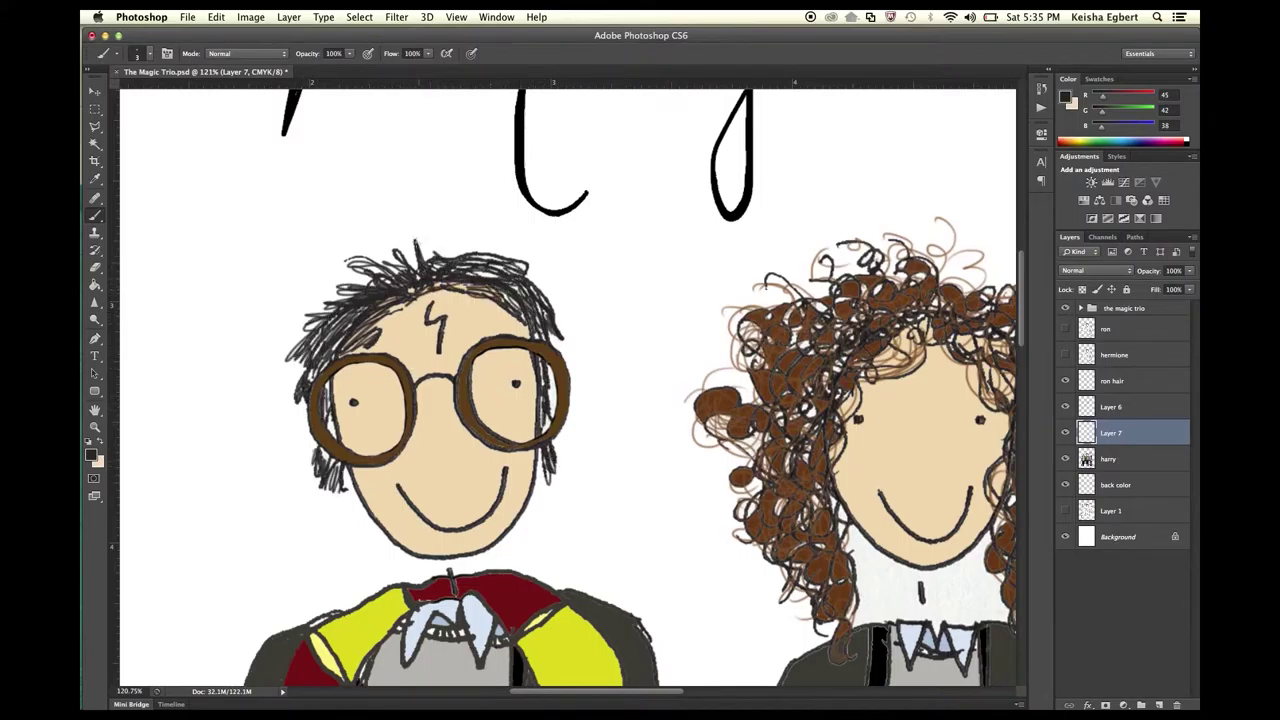
# On the harry layer, brush a faint pale-cyan glint onto the lenses with Flow at 23%
pyautogui.click(1108, 459)
pyautogui.click(91, 455)
pyautogui.click(737, 262)
pyautogui.click(1020, 254)
pyautogui.moveTo(428, 53); pyautogui.dragTo(380, 70)
pyautogui.click(137, 53)
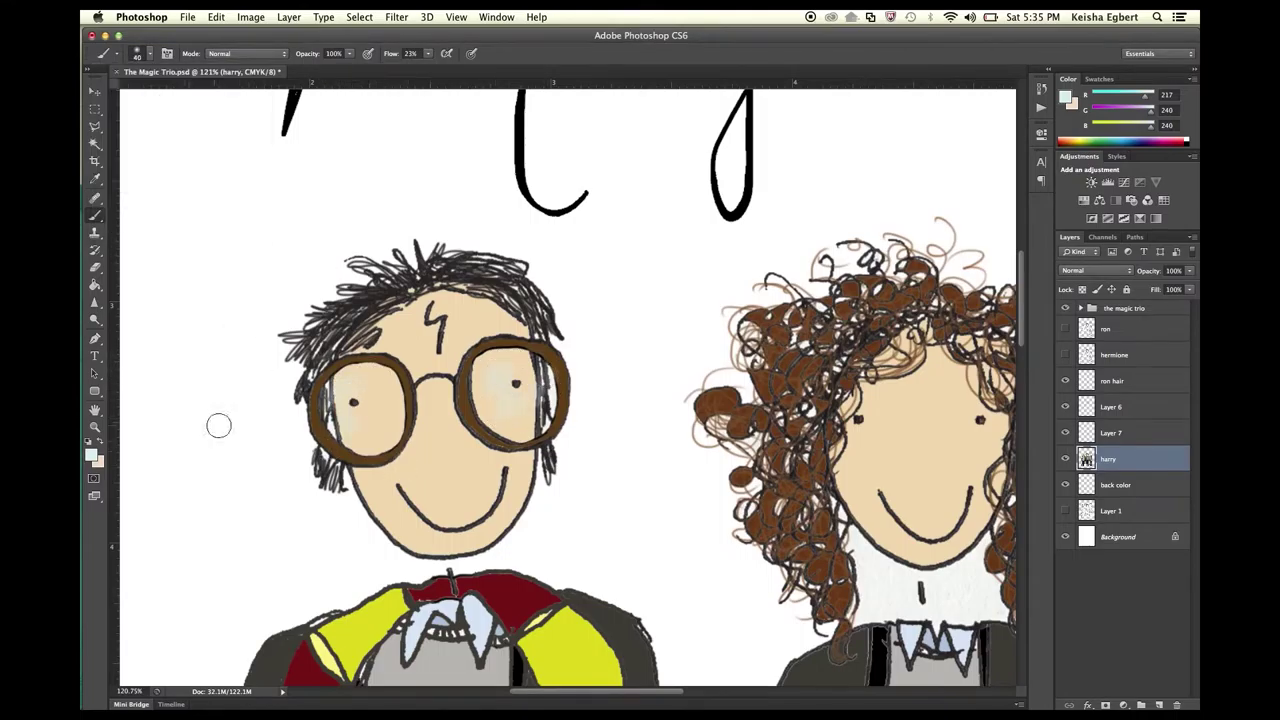
# Sample the peach skin colour, save the whole artwork, and delete the hidden unused layers
pyautogui.scroll(5, 513, 374)
pyautogui.keyDown('alt'); pyautogui.click(501, 376); pyautogui.keyUp('alt')
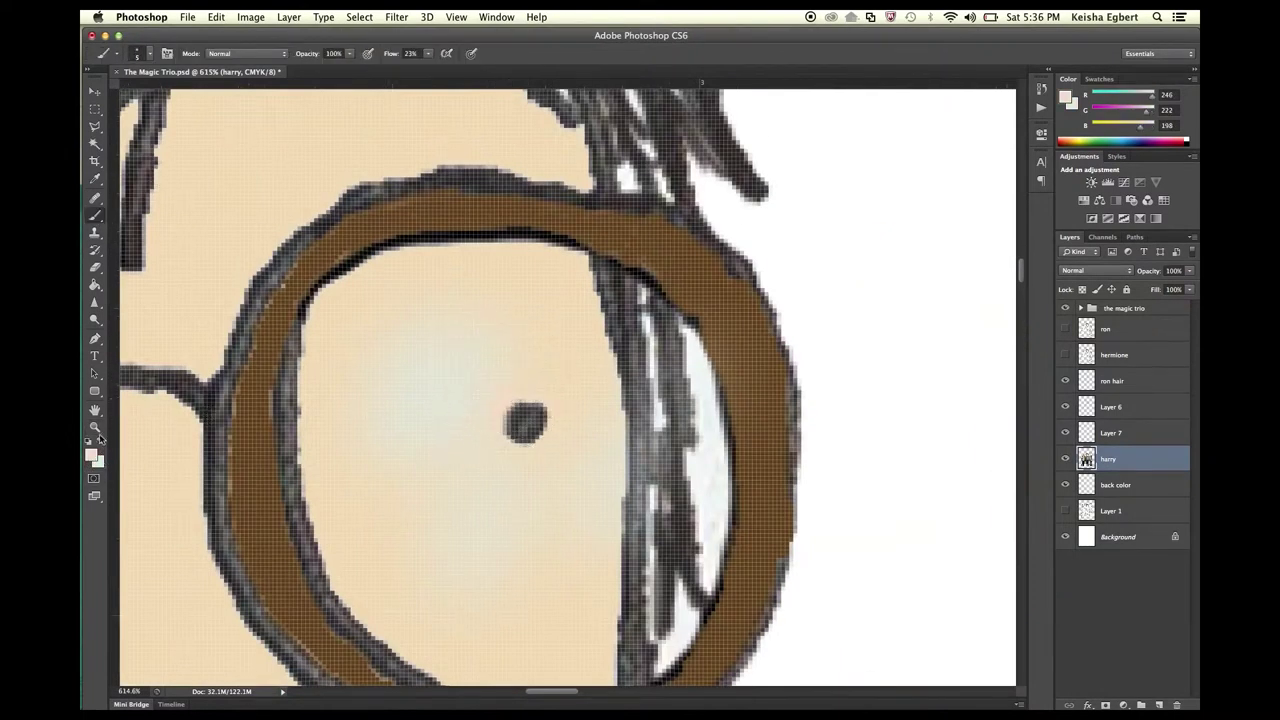
pyautogui.click(95, 427)
pyautogui.scroll(-10, 497, 455)
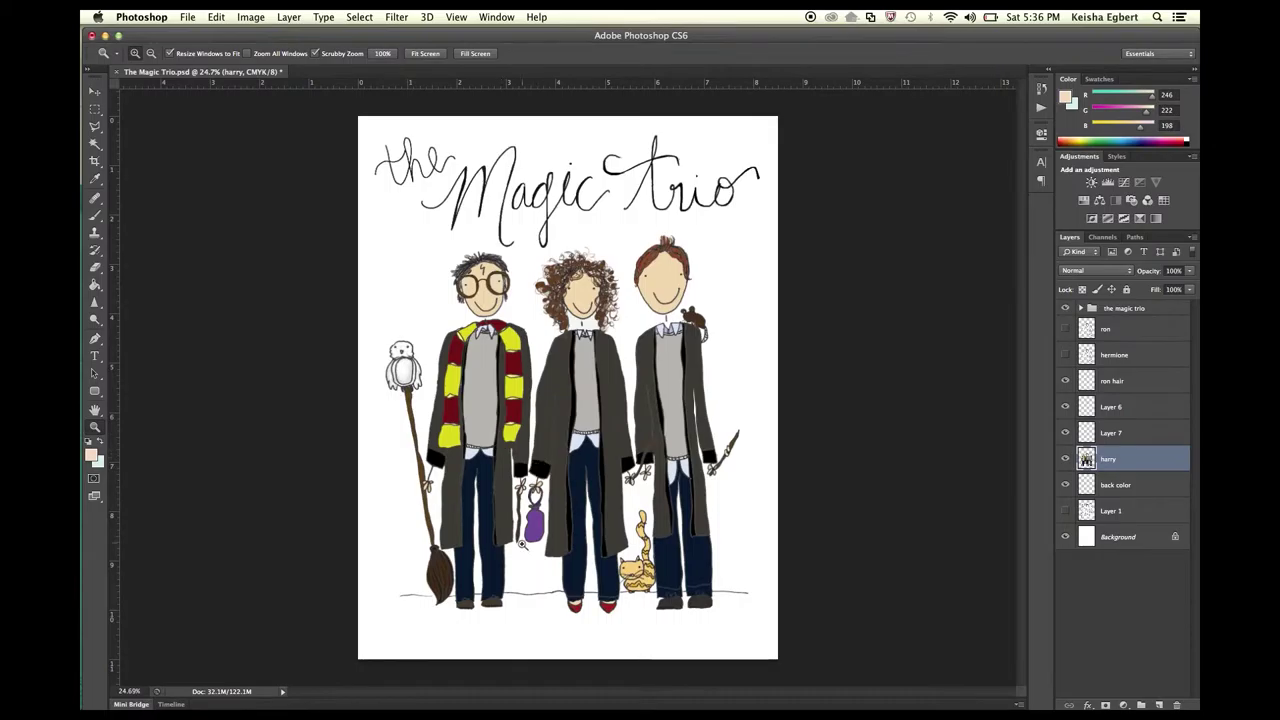
pyautogui.hotkey('ctrl', 's')
pyautogui.click(1141, 435)
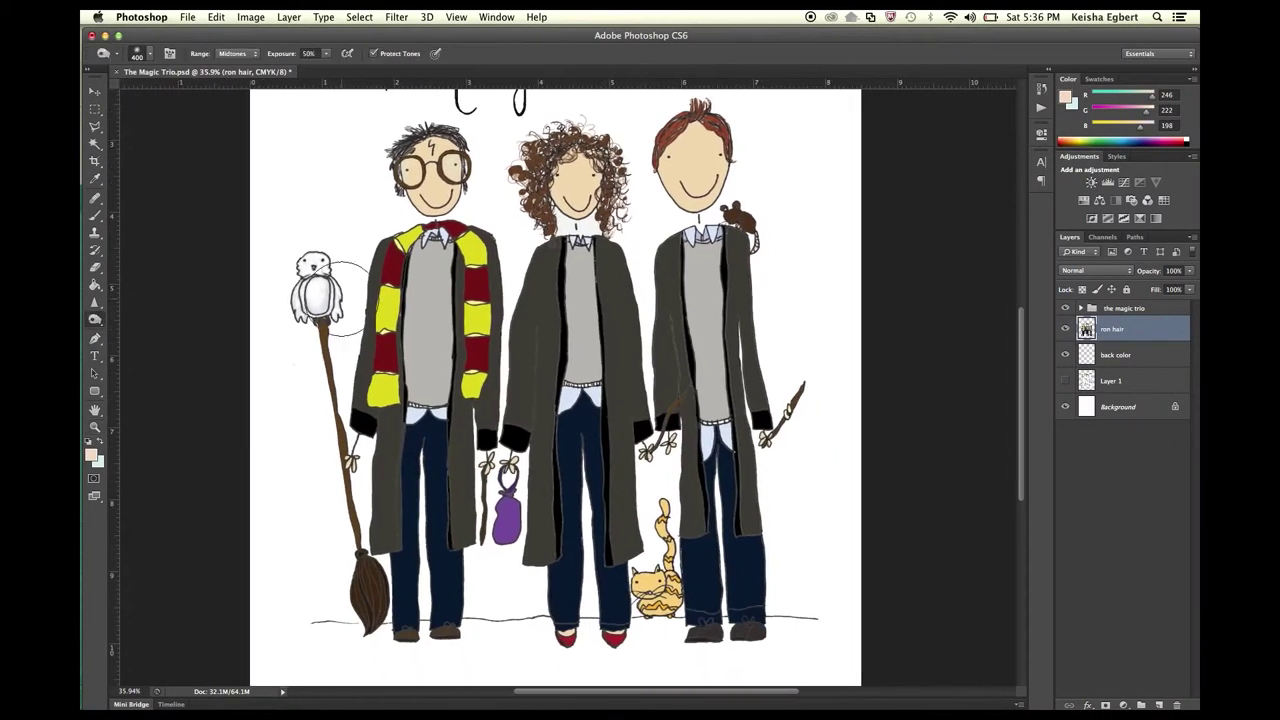
# Shade the grey sweater, then brush black strokes down the trouser edges
pyautogui.moveTo(425, 262); pyautogui.dragTo(380, 378)
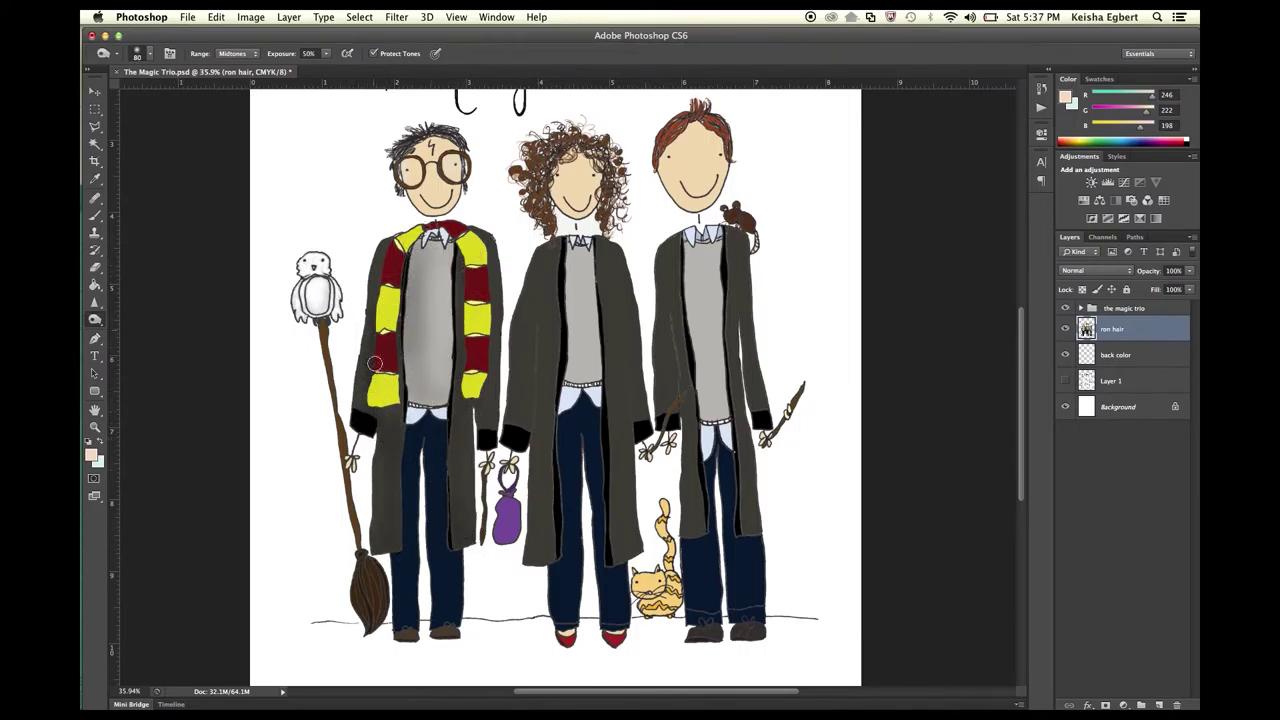
pyautogui.moveTo(425, 240); pyautogui.dragTo(410, 384)
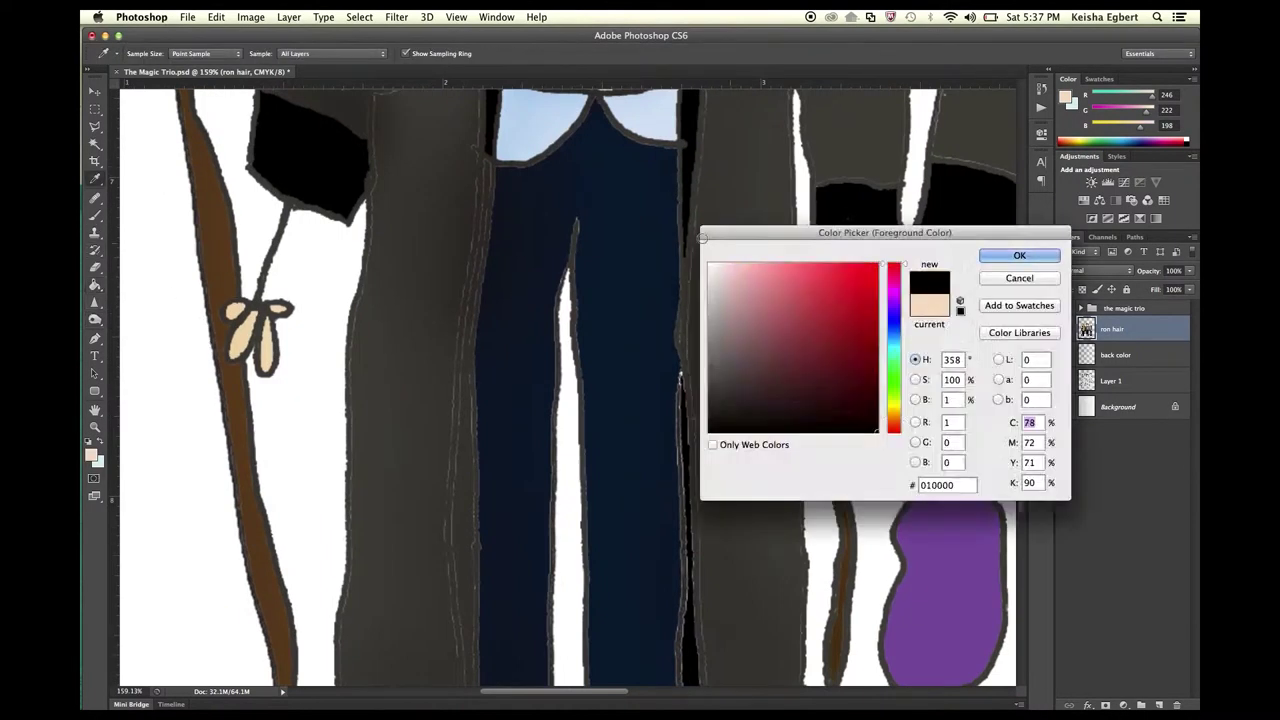
pyautogui.press('Return')
pyautogui.press('b')
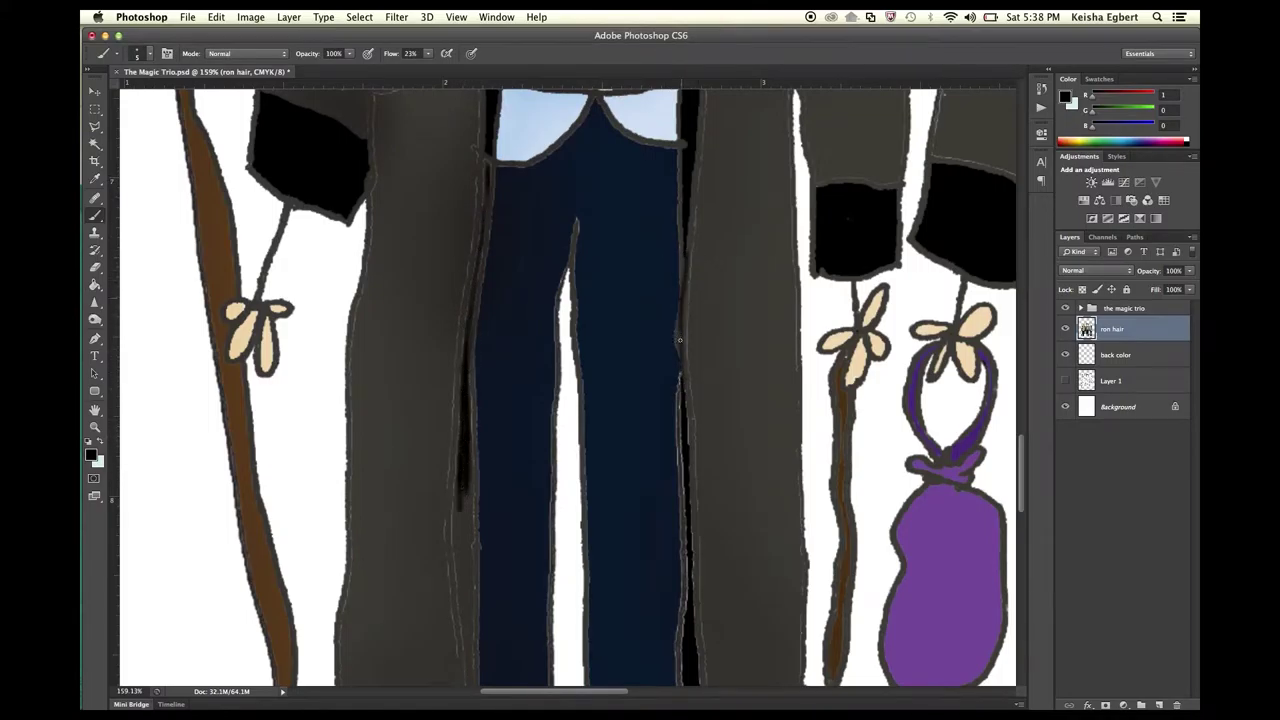
pyautogui.moveTo(681, 297); pyautogui.dragTo(681, 424)
pyautogui.scroll(-5, 681, 424)
pyautogui.moveTo(432, 262); pyautogui.dragTo(432, 383)
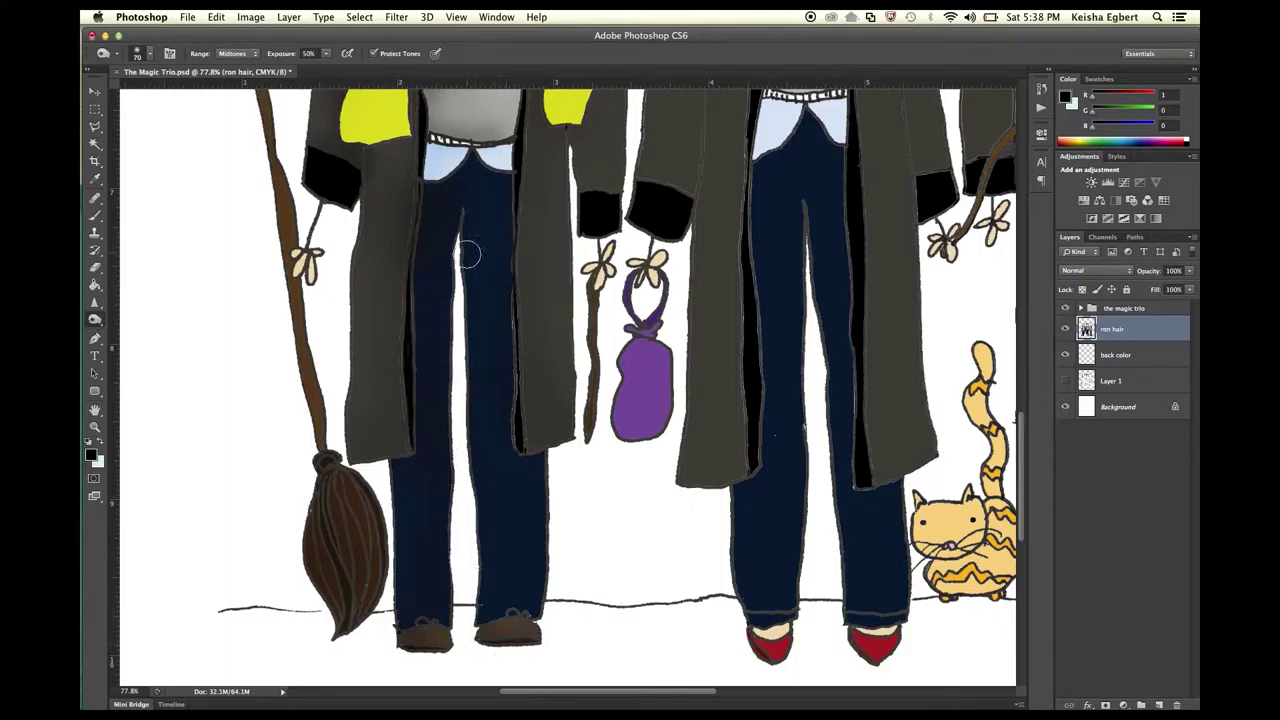
# Pan around the illustration to check the shading on the robes, sweaters and trousers
pyautogui.scroll(7, 466, 252)
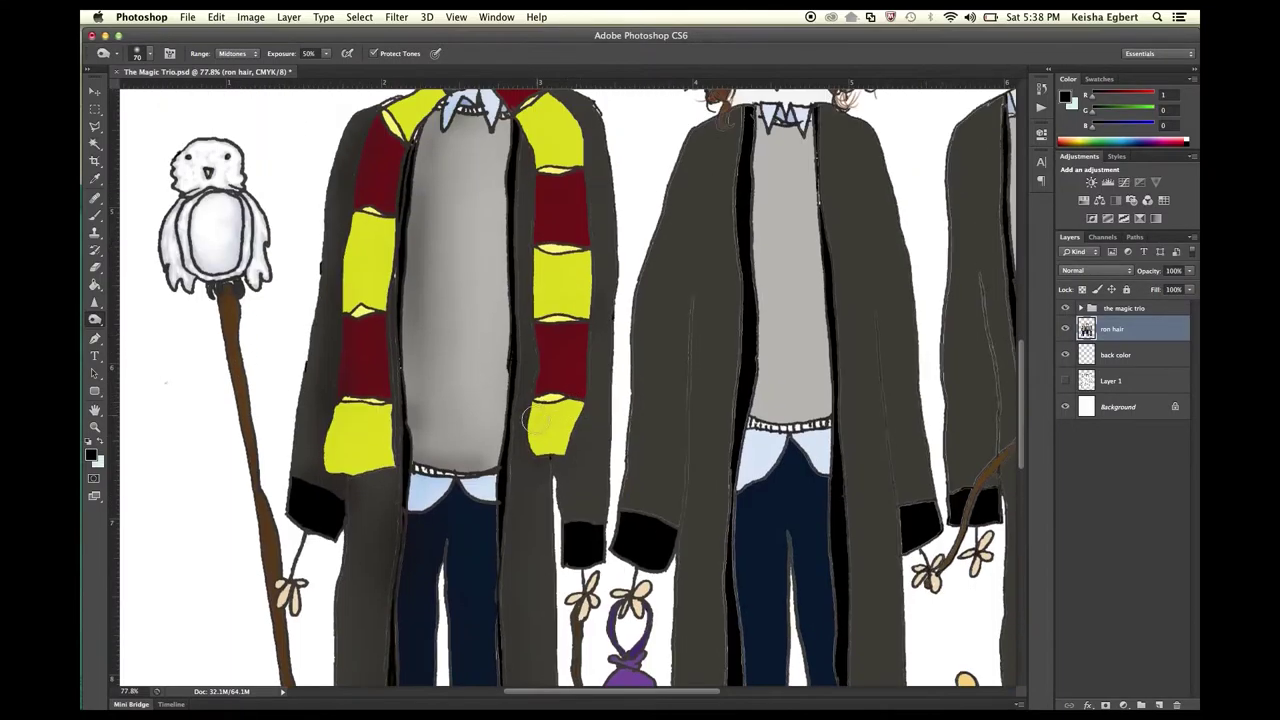
pyautogui.scroll(2, 460, 250)
pyautogui.scroll(7, 440, 246)
pyautogui.hscroll(5, 480, 250)
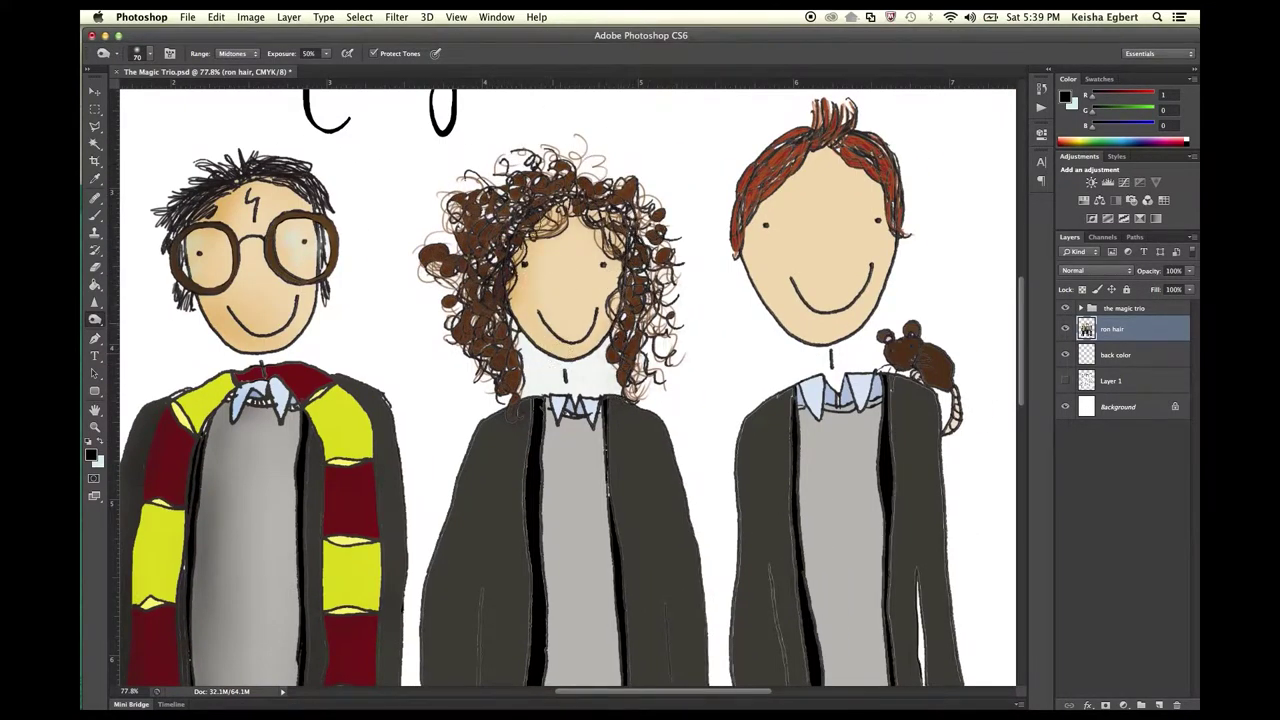
pyautogui.scroll(-5, 553, 290)
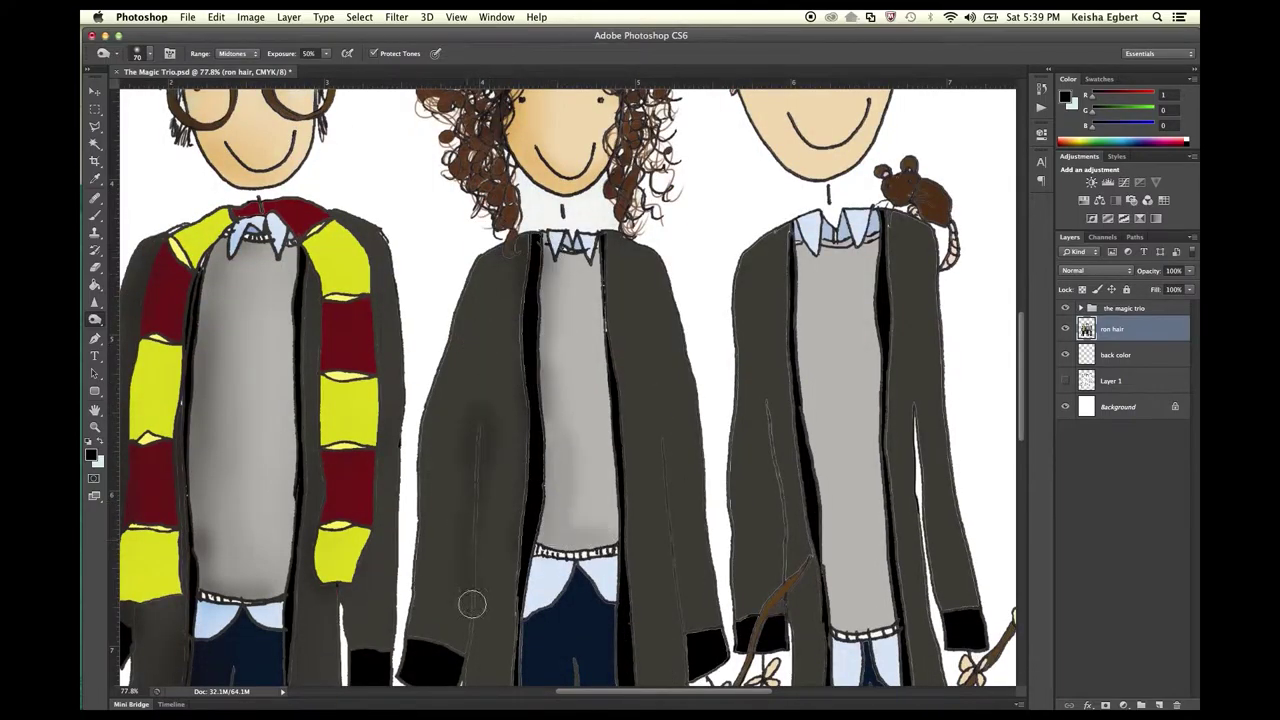
pyautogui.scroll(-4, 450, 426)
pyautogui.scroll(-6, 476, 356)
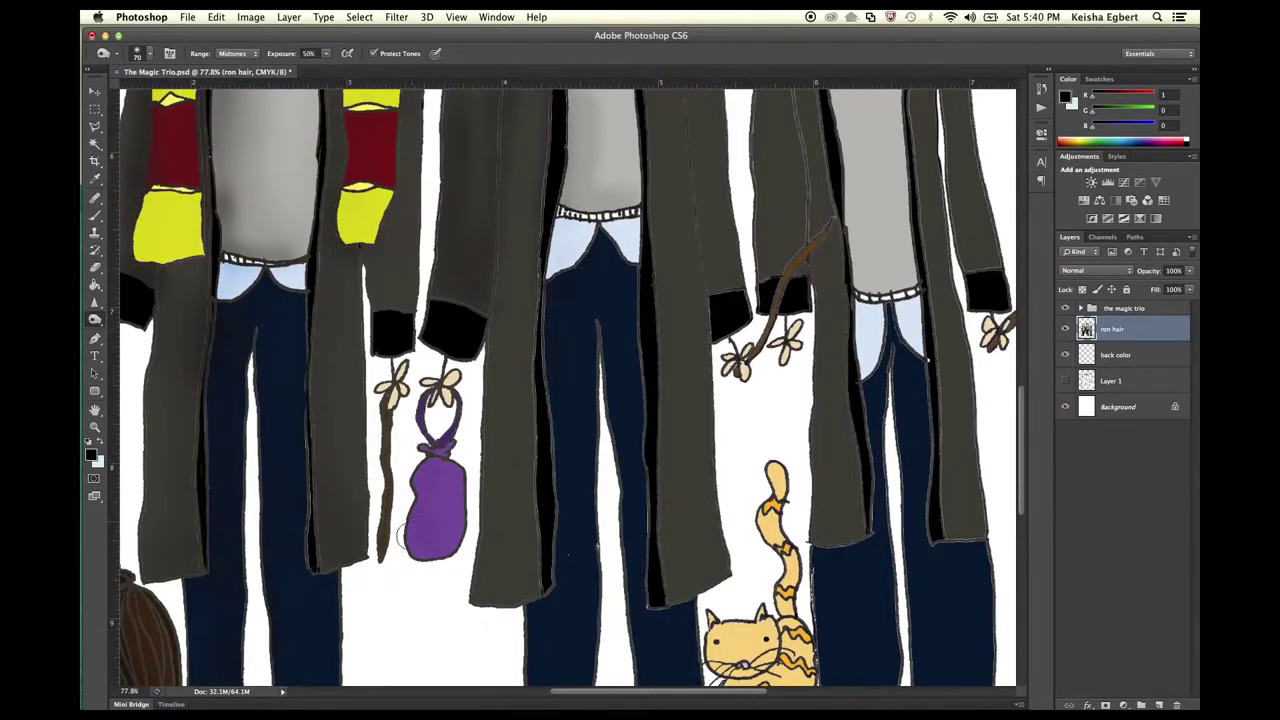
pyautogui.scroll(-5, 510, 522)
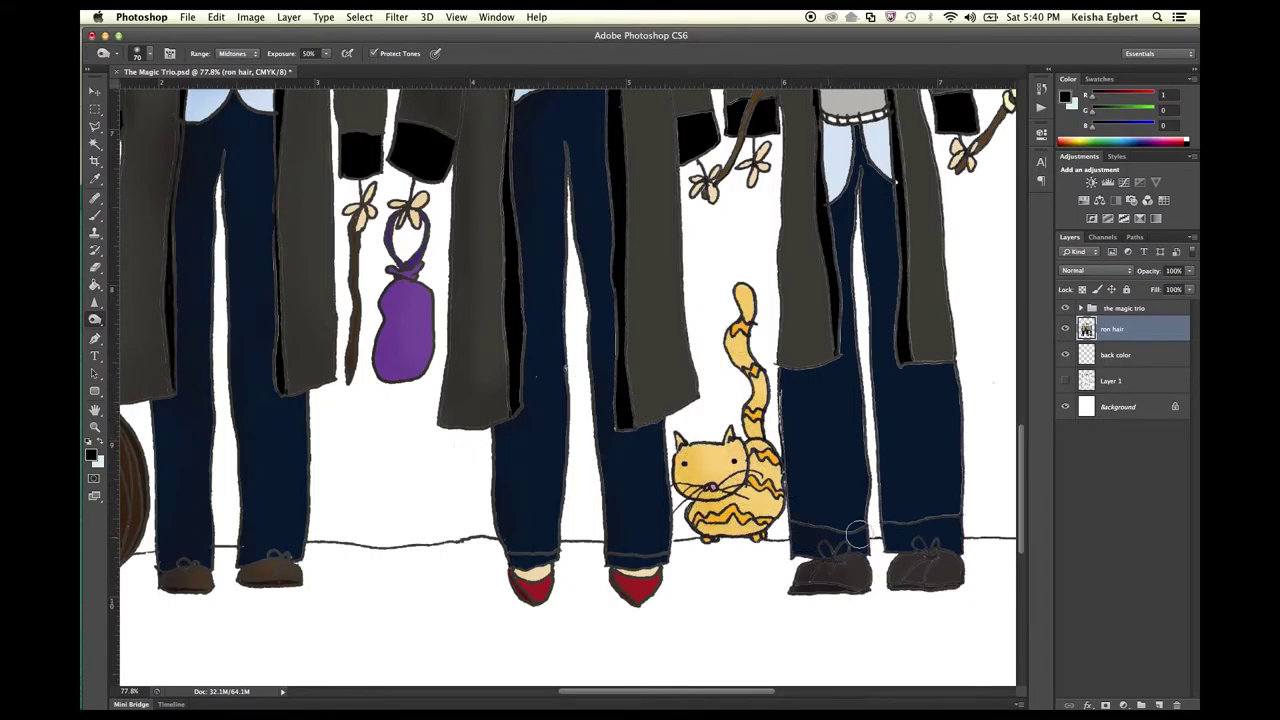
pyautogui.scroll(10, 786, 362)
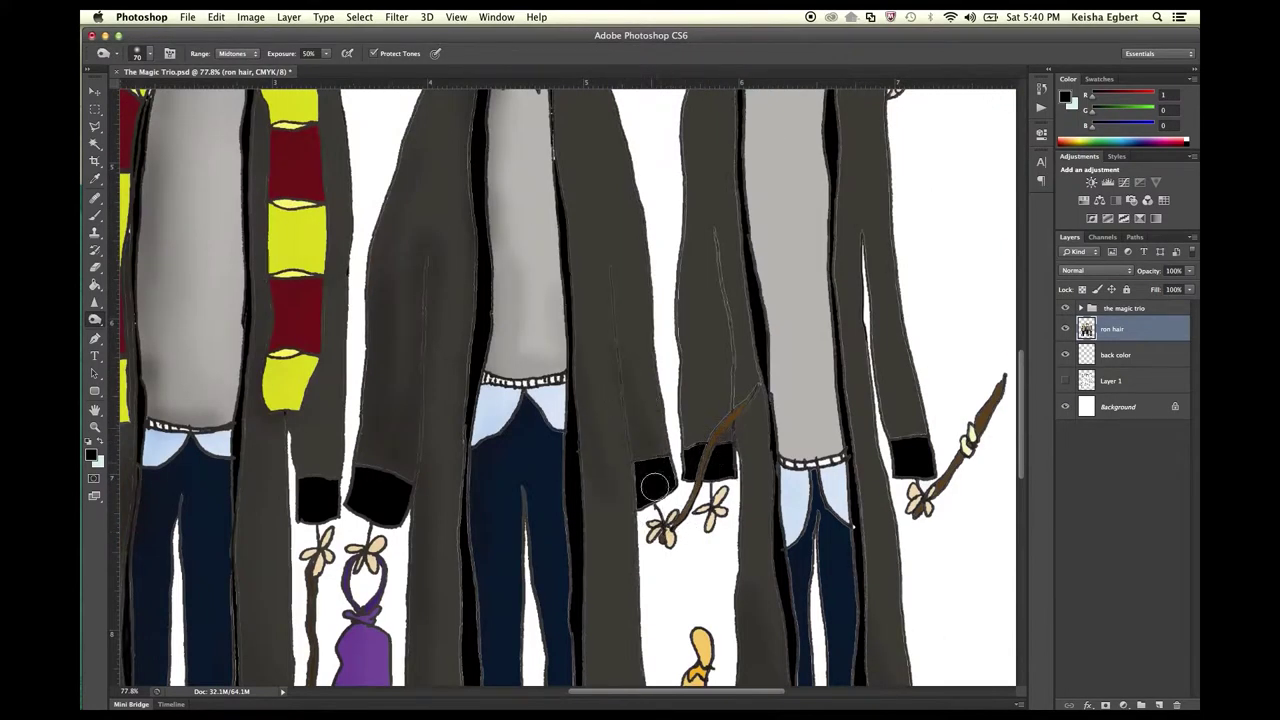
pyautogui.scroll(7, 786, 362)
pyautogui.scroll(-5, 600, 563)
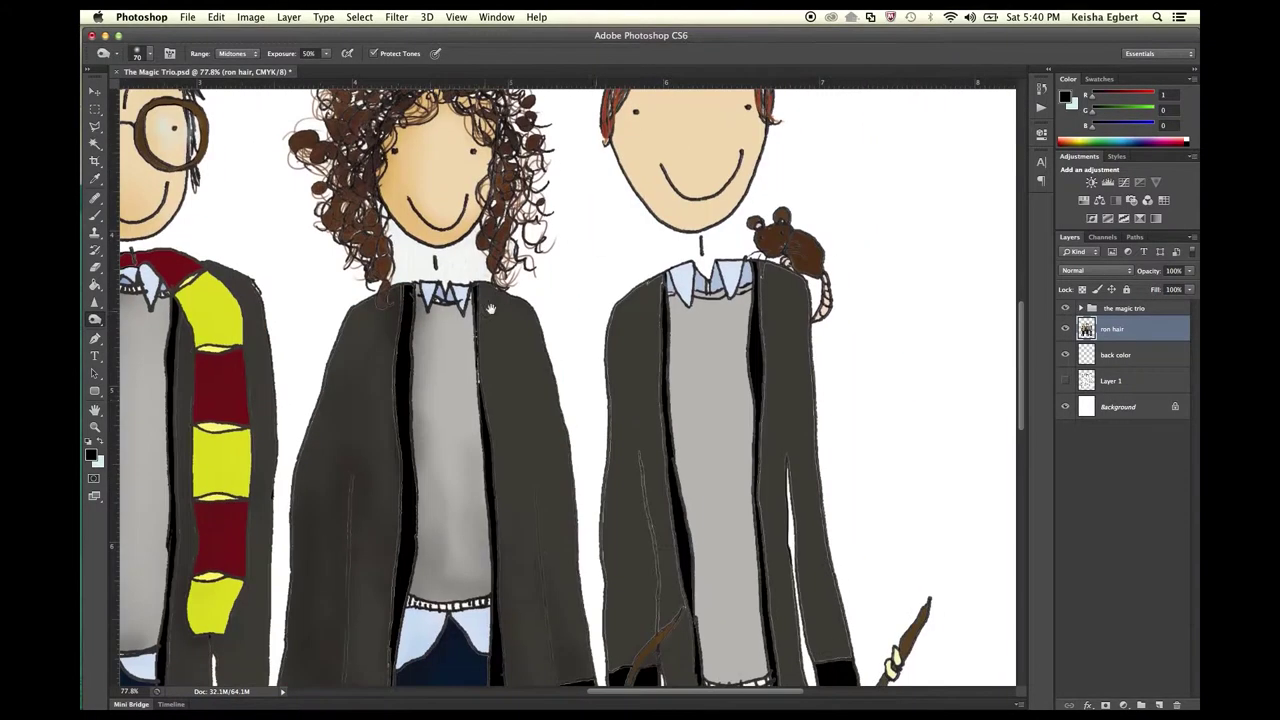
pyautogui.hscroll(4, 600, 563)
pyautogui.scroll(-4, 610, 360)
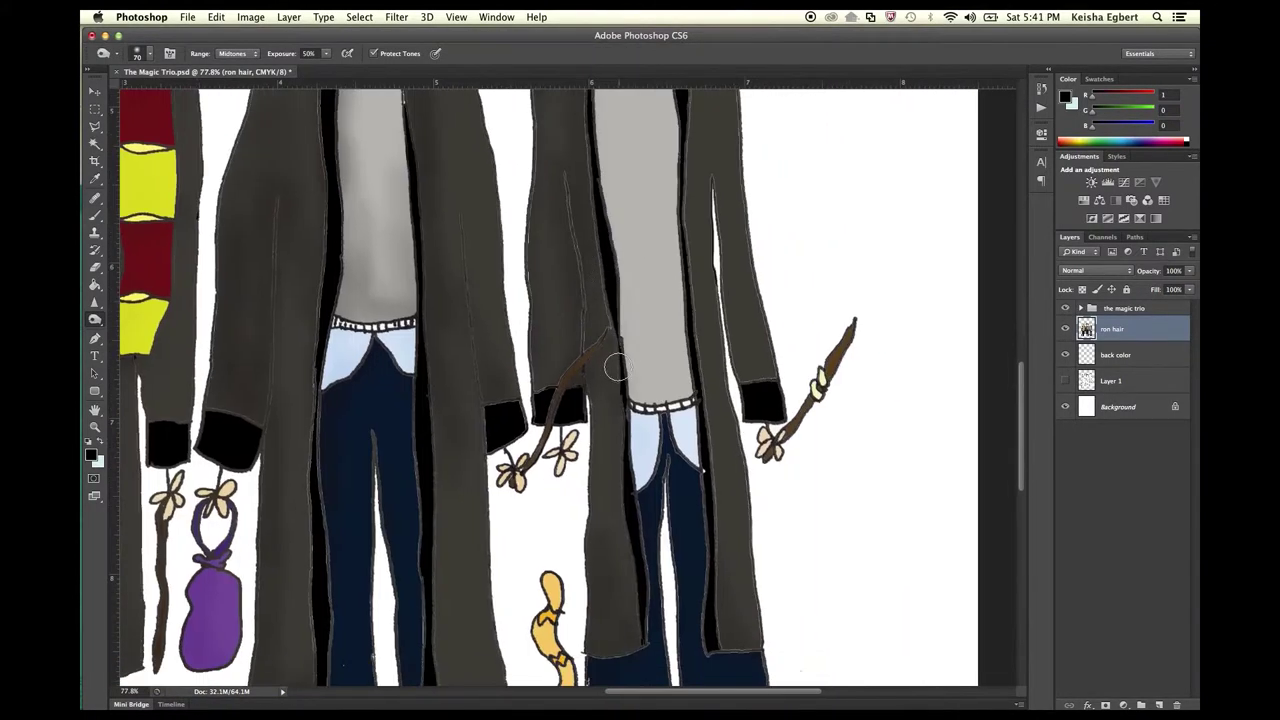
pyautogui.scroll(7, 630, 300)
pyautogui.scroll(-3, 721, 496)
pyautogui.hscroll(2, 721, 496)
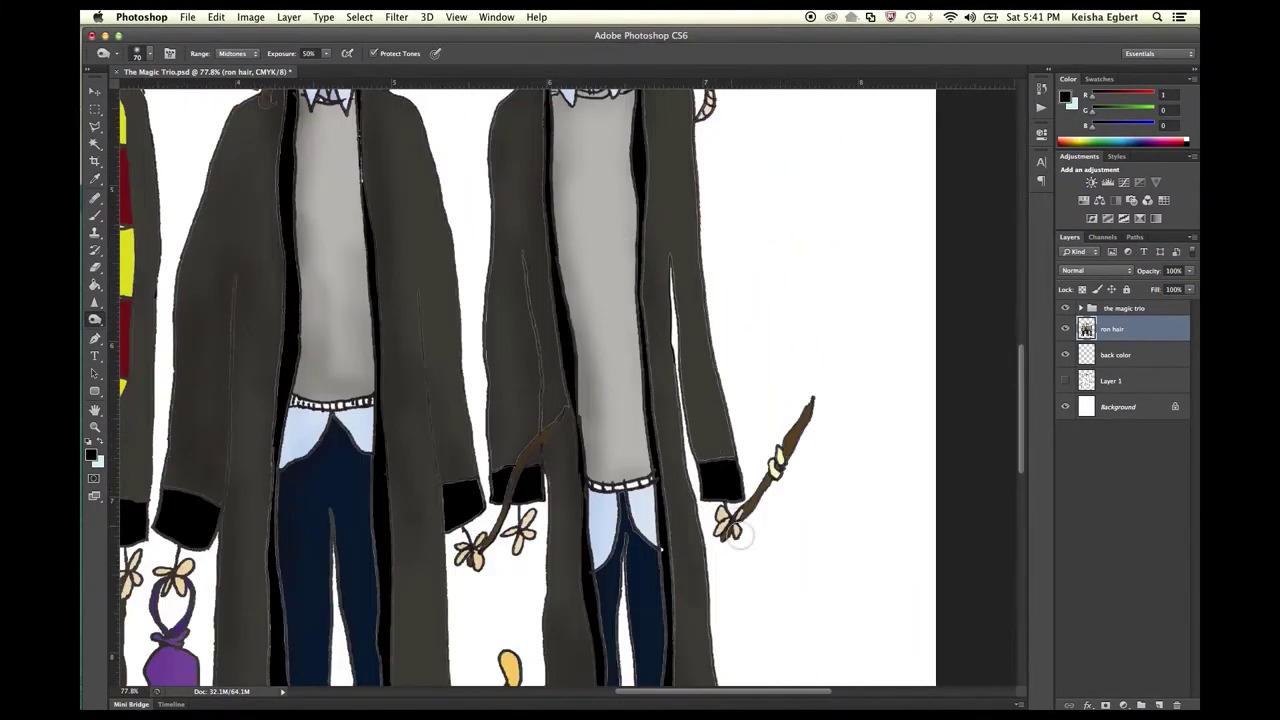
pyautogui.scroll(4, 735, 530)
pyautogui.scroll(4, 613, 243)
pyautogui.scroll(-3, 619, 247)
pyautogui.hscroll(1, 624, 333)
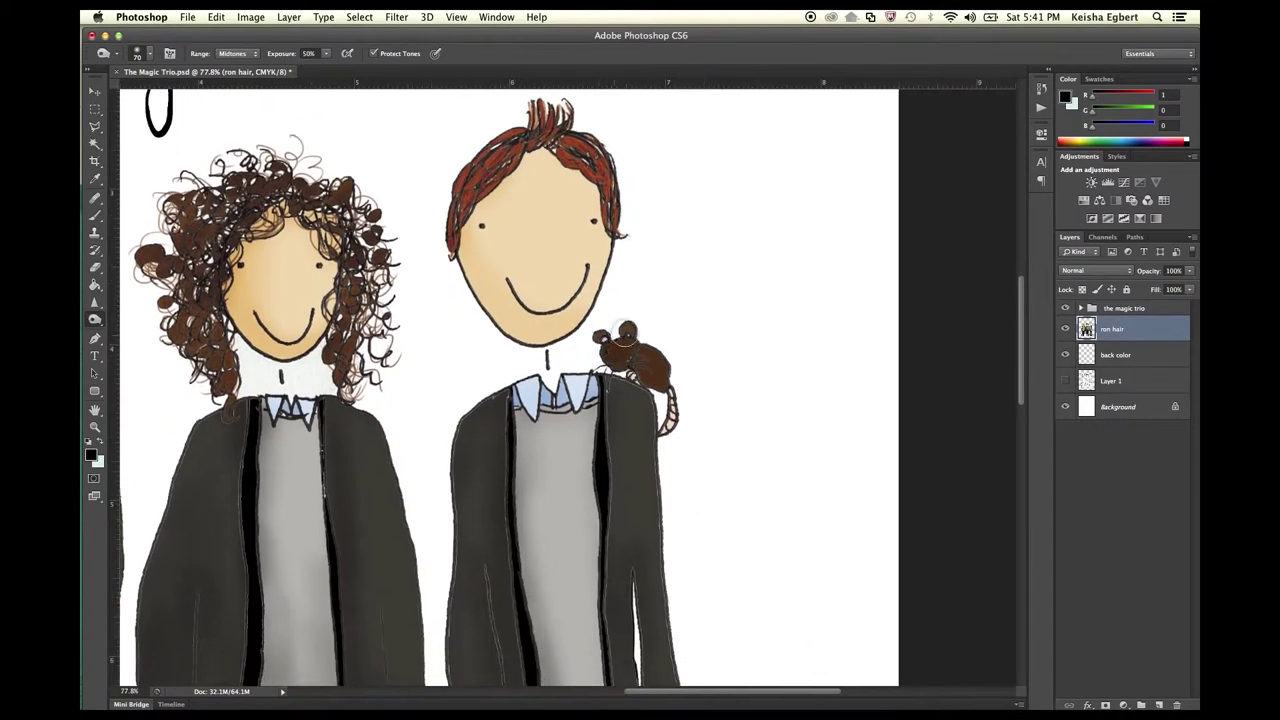
pyautogui.scroll(-3, 727, 444)
pyautogui.hscroll(1, 727, 444)
pyautogui.scroll(-4, 735, 435)
pyautogui.scroll(-4, 740, 430)
pyautogui.hscroll(-2, 745, 425)
pyautogui.hscroll(-5, 600, 450)
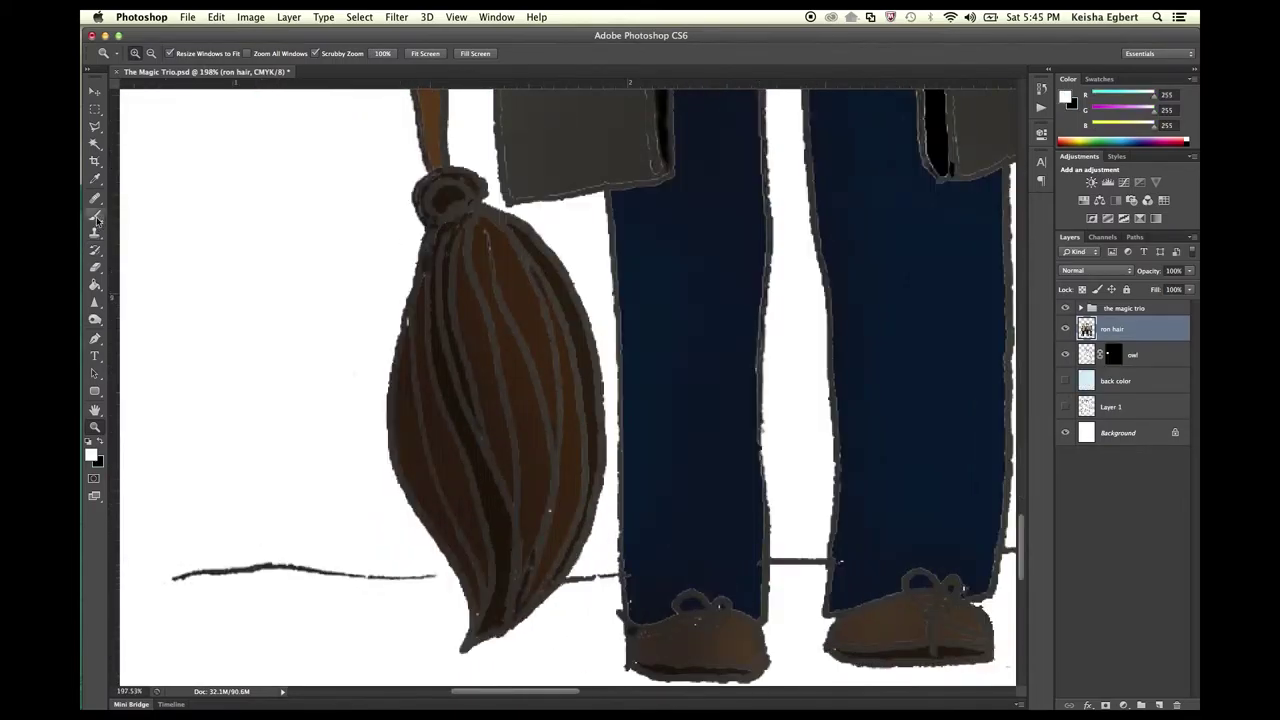
# Sample the broom's brown and retrace the broomstick line with Flow at 100%
pyautogui.click(96, 216)
pyautogui.keyDown('alt'); pyautogui.click(566, 557); pyautogui.keyUp('alt')
pyautogui.moveTo(428, 53); pyautogui.dragTo(485, 70)
pyautogui.click(149, 53)
pyautogui.click(149, 53)
pyautogui.moveTo(176, 578); pyautogui.dragTo(796, 557)
# Pan along the broomstick to check it, then set up the Dodge tool with a smaller brush
pyautogui.hscroll(5, 796, 557)
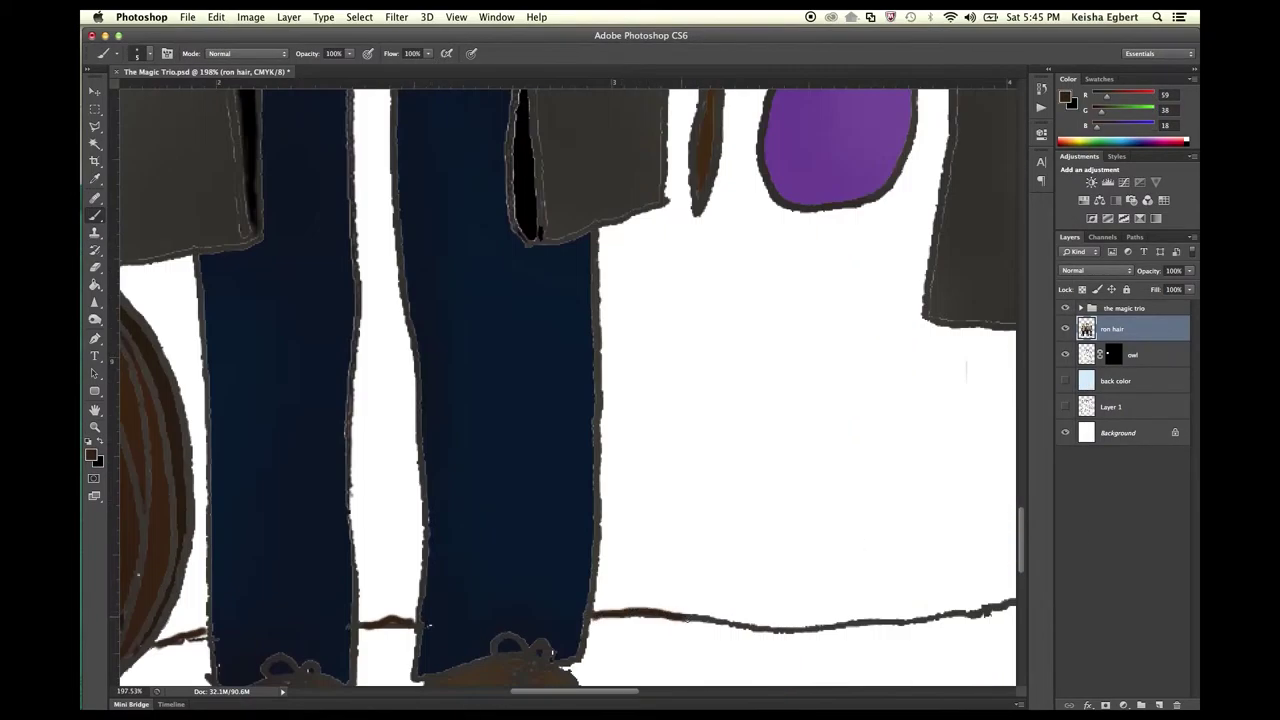
pyautogui.hscroll(5, 700, 560)
pyautogui.hscroll(5, 600, 562)
pyautogui.hscroll(5, 800, 527)
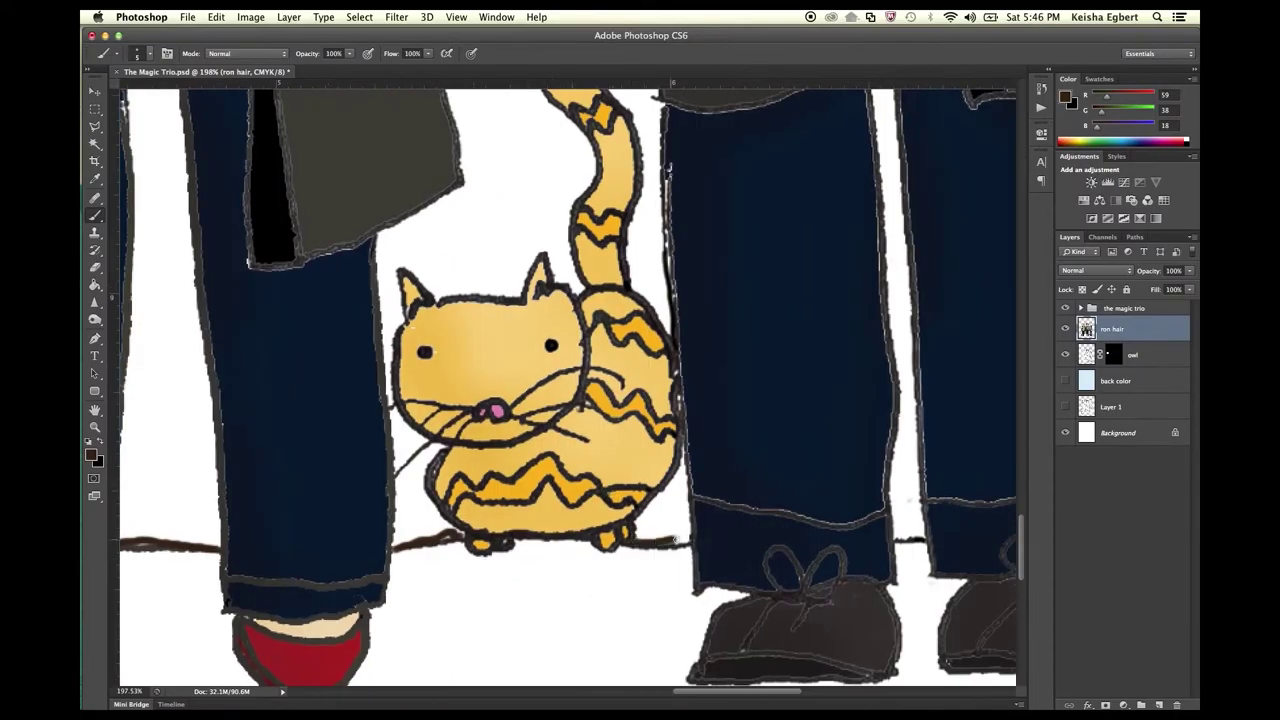
pyautogui.hscroll(4, 760, 520)
pyautogui.hscroll(5, 720, 510)
pyautogui.hscroll(-5, 667, 499)
pyautogui.hscroll(-5, 667, 499)
pyautogui.press('o')
pyautogui.scroll(-5, 440, 270)
pyautogui.press('[')
pyautogui.press('[')
pyautogui.press('[')
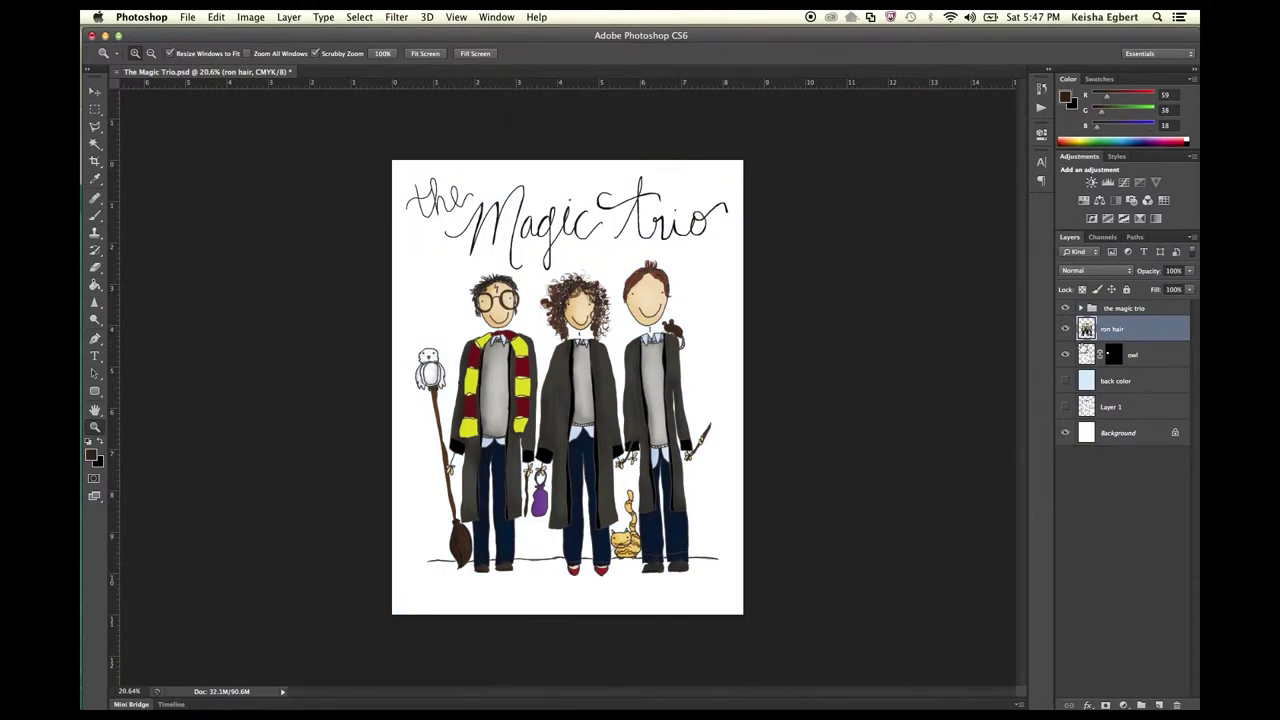
# Dodge the light blue background's top, right and bottom edges with a size-900 brush
pyautogui.click(150, 316)
pyautogui.press(']')
pyautogui.press(']')
pyautogui.press(']')
pyautogui.moveTo(420, 200); pyautogui.dragTo(720, 195)
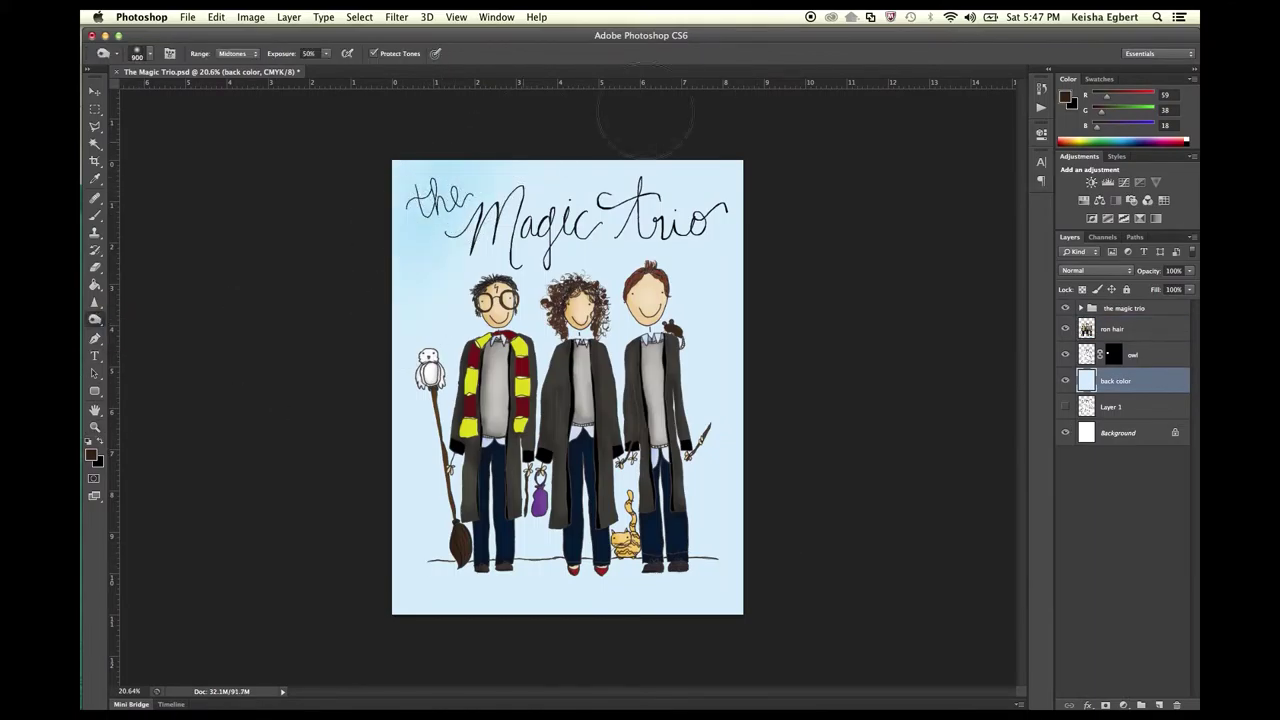
pyautogui.moveTo(740, 250); pyautogui.dragTo(737, 534)
pyautogui.moveTo(95, 319); pyautogui.dragTo(140, 316)
pyautogui.moveTo(712, 457)
pyautogui.mouseDown()
pyautogui.moveTo(690, 590)
pyautogui.moveTo(430, 590)
pyautogui.mouseUp()
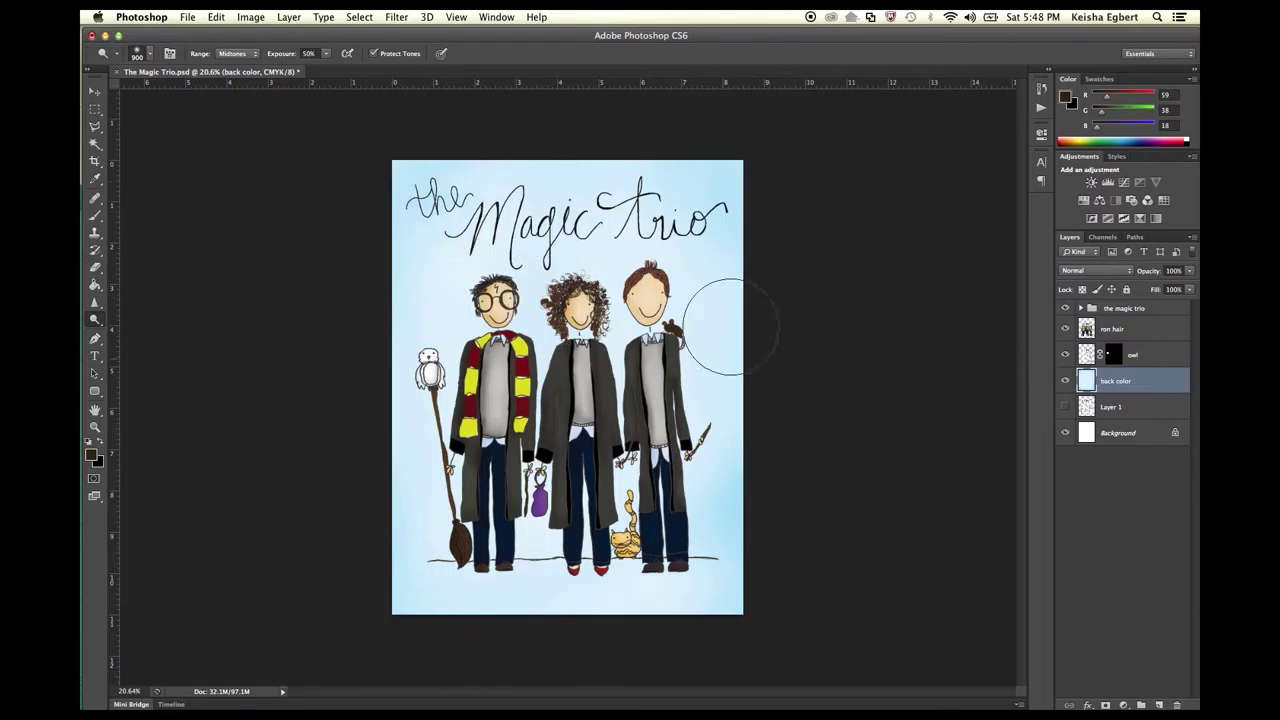
# Give the title group a dark red 771618 Color Overlay, fit the view, and save
pyautogui.click(1124, 308)
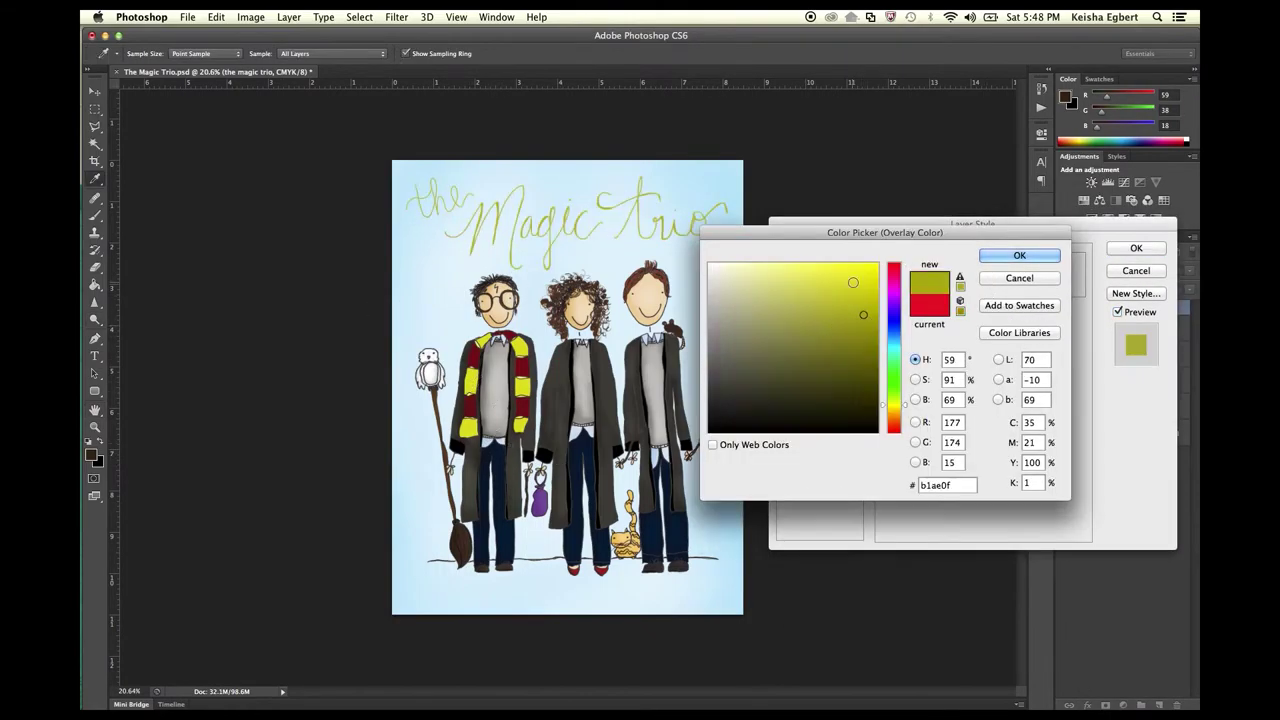
pyautogui.click(674, 379)
pyautogui.press('Return')
pyautogui.press('Return')
pyautogui.press('z')
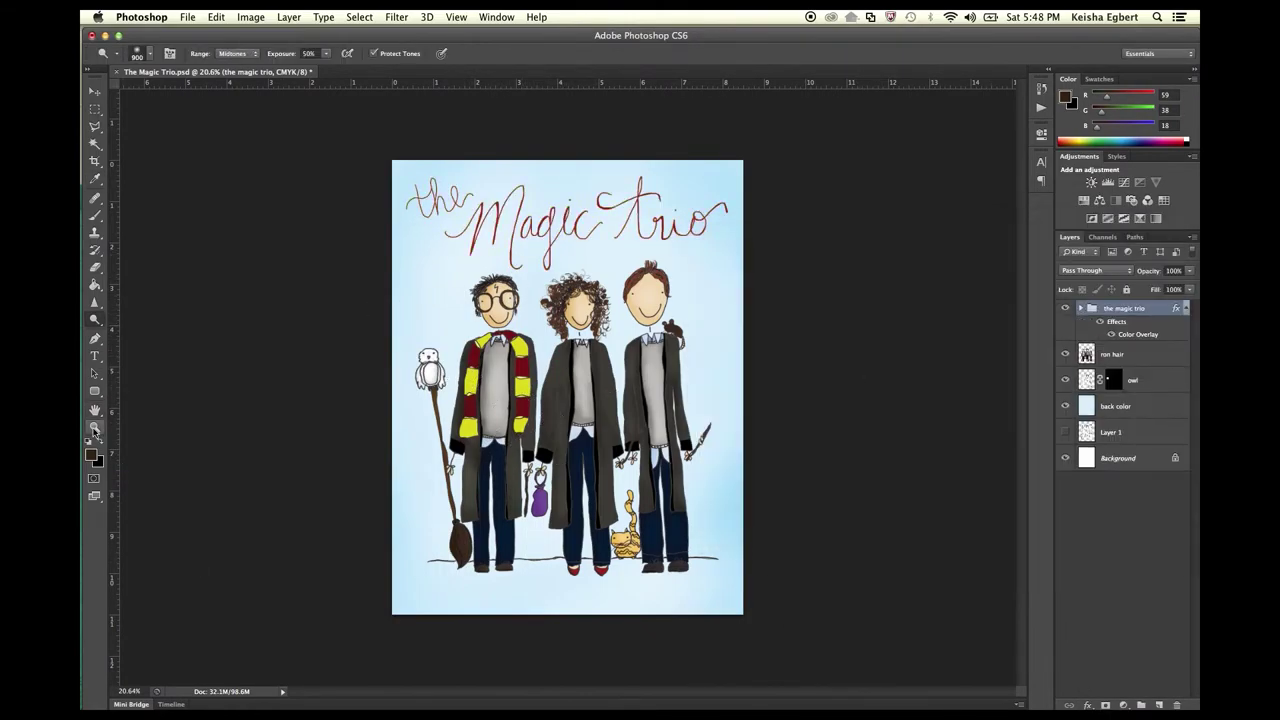
pyautogui.press('super+0')
pyautogui.press('super+s')
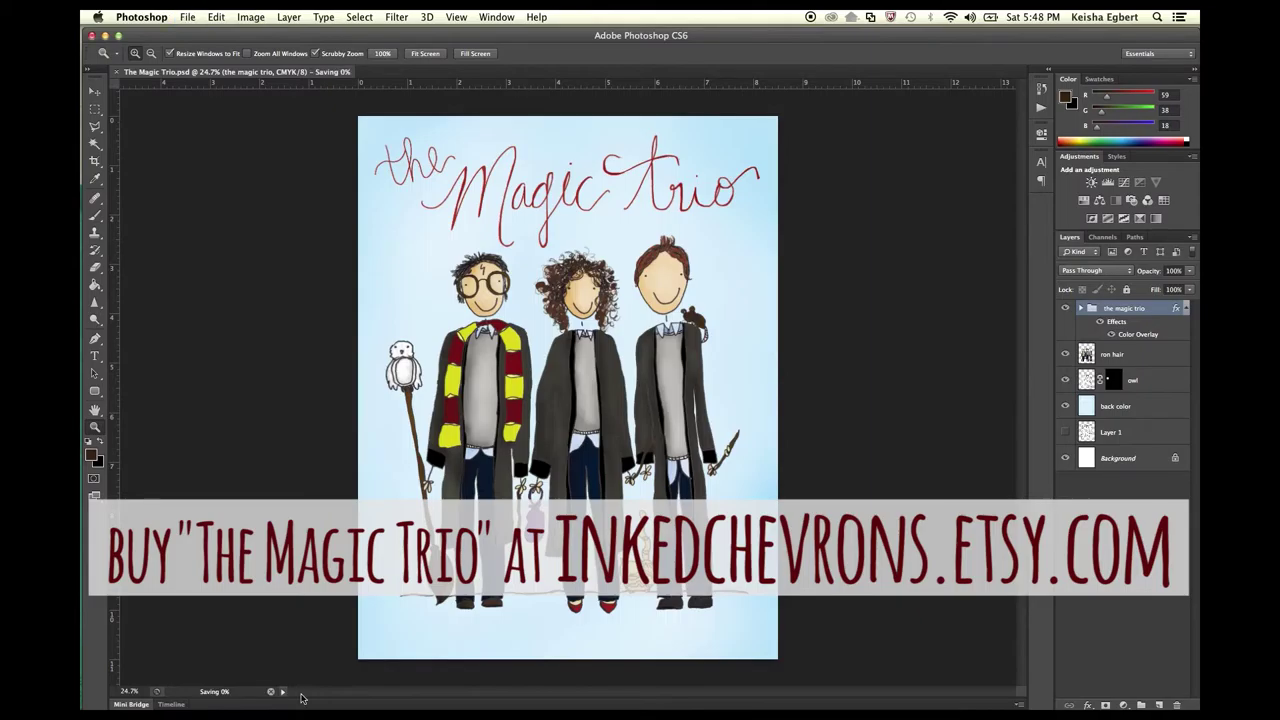